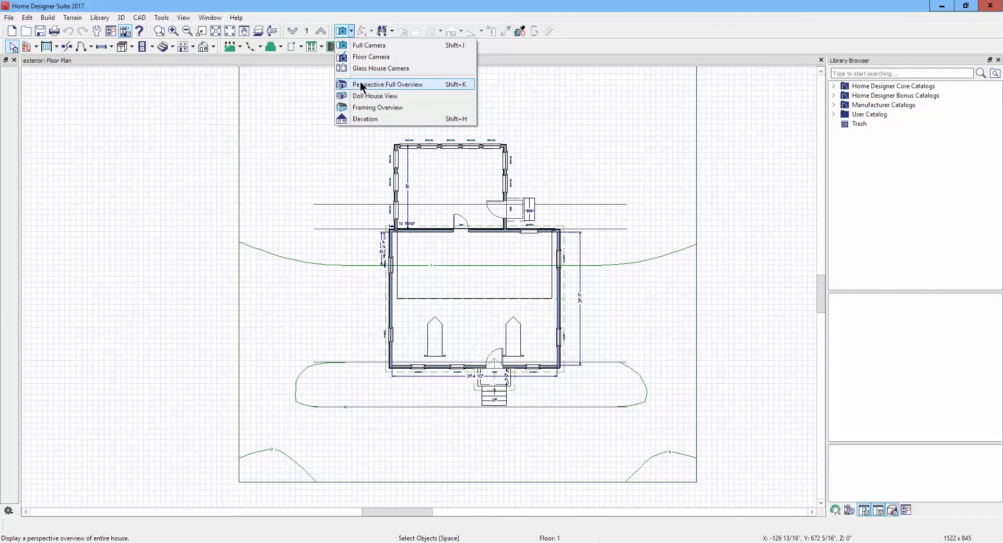
Open a perspective full overview, examine the house and the roofless rear addition from several angles, and close the view
{"action": "left_click", "coordinate": [362, 86]}
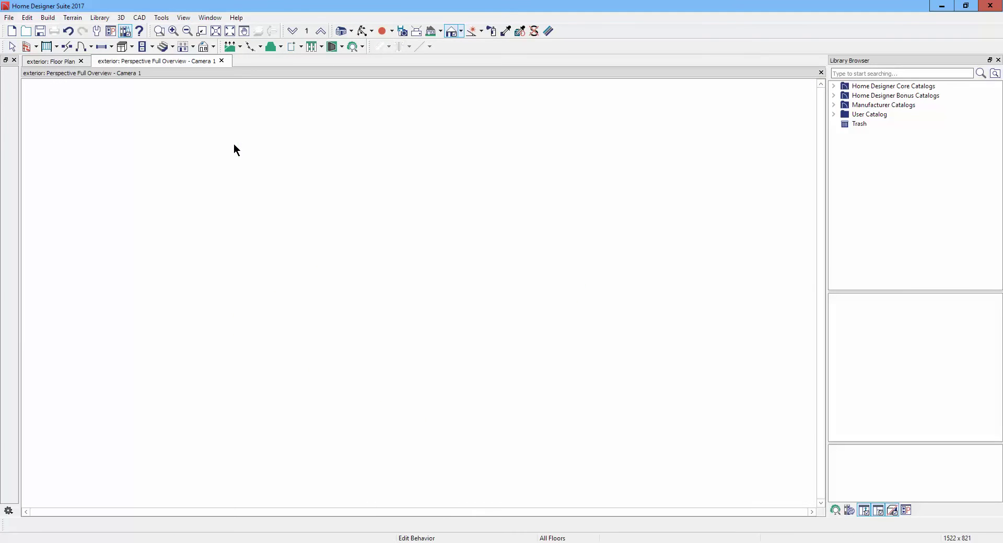
{"action": "left_click_drag", "start_coordinate": [369, 248], "coordinate": [482, 253]}
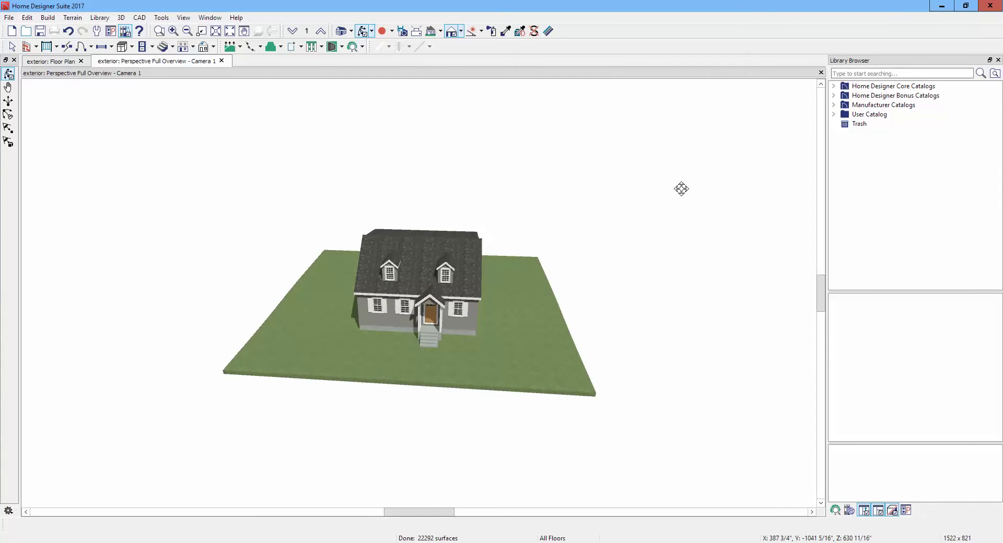
{"action": "left_click_drag", "start_coordinate": [595, 214], "coordinate": [473, 270]}
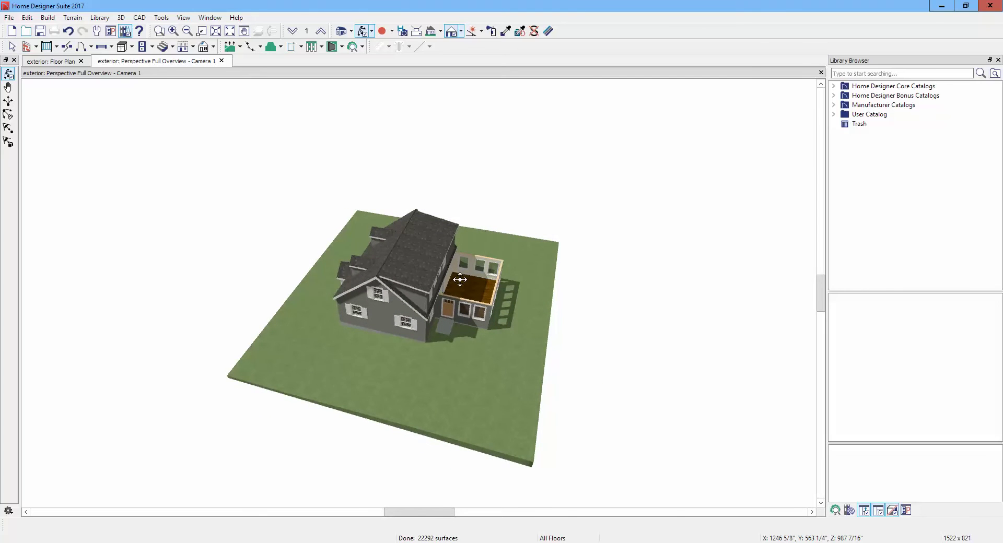
{"action": "scroll", "coordinate": [465, 279], "scroll_direction": "up", "scroll_amount": 5}
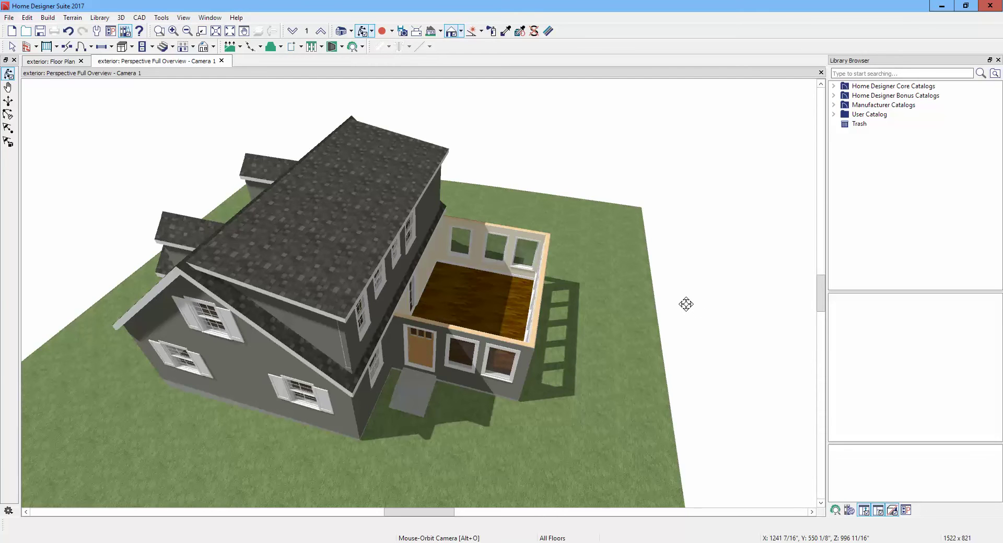
{"action": "left_click_drag", "start_coordinate": [686, 304], "coordinate": [678, 269]}
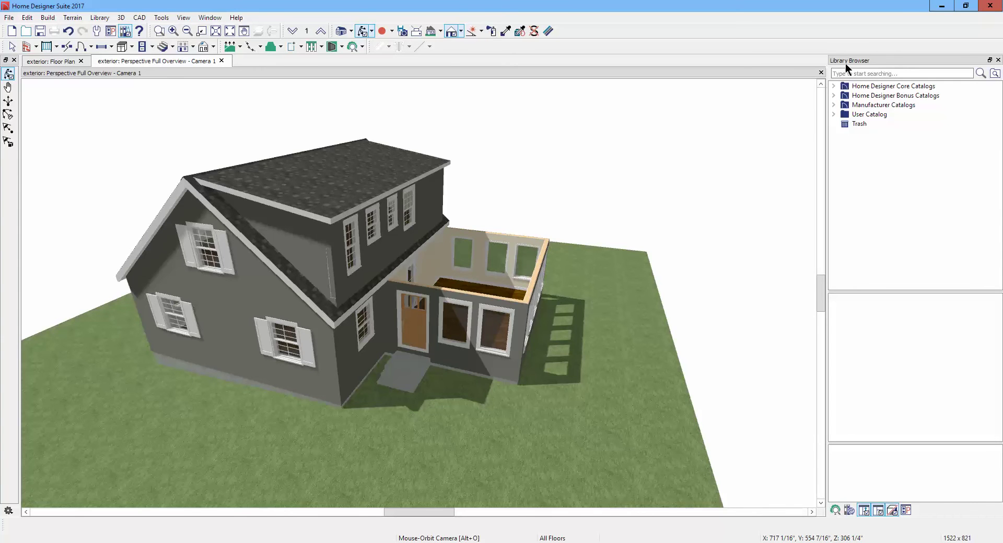
{"action": "left_click", "coordinate": [821, 73]}
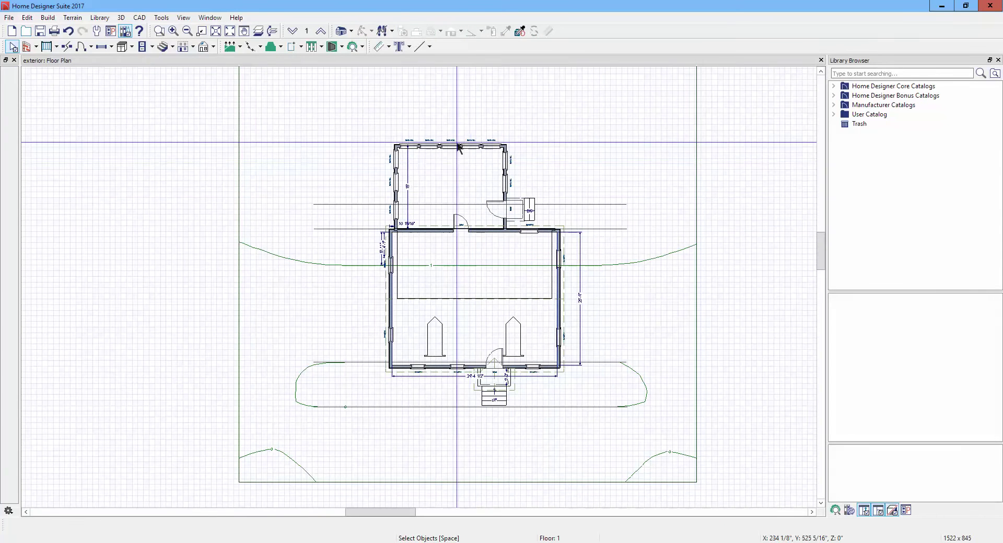
Hide the reference grid in the floor plan
{"action": "scroll", "coordinate": [443, 150], "scroll_direction": "up", "scroll_amount": 4}
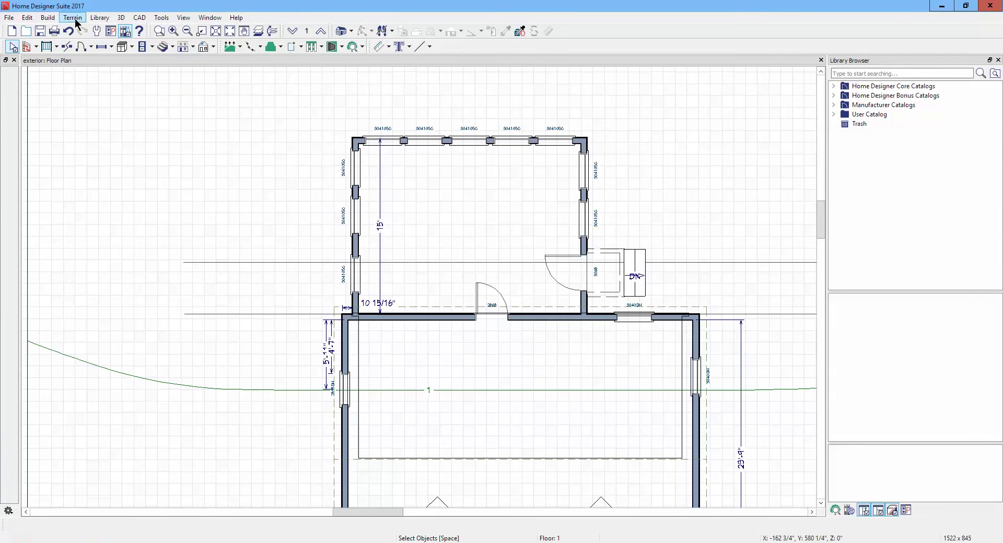
{"action": "left_click", "coordinate": [187, 22]}
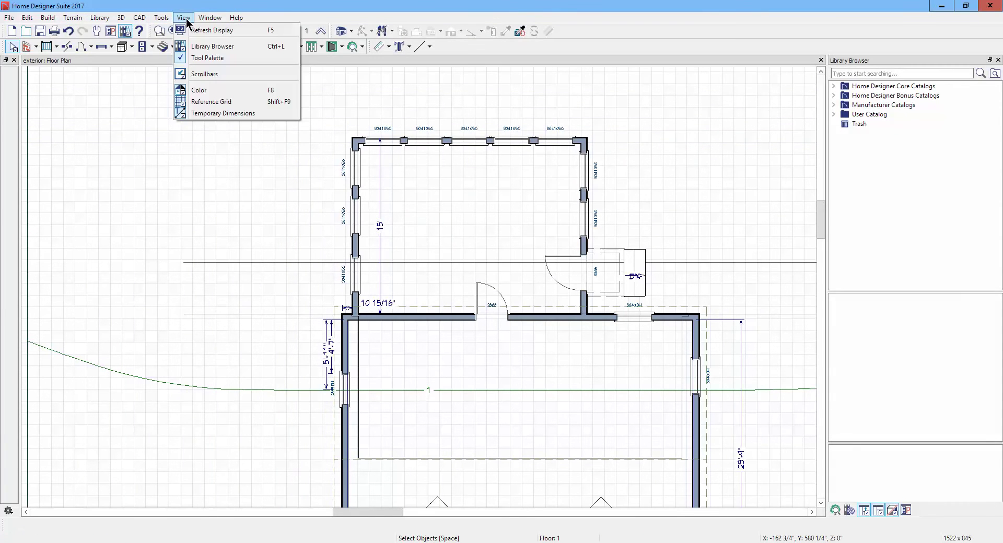
{"action": "left_click", "coordinate": [187, 101]}
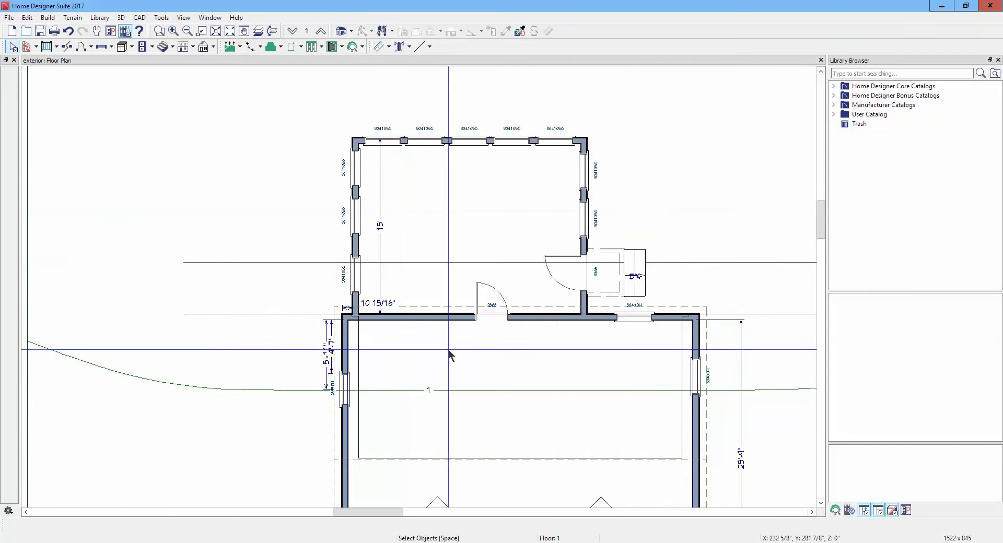
Review the roof options and pitch in the specification of the addition's five-window rear wall
{"action": "left_click", "coordinate": [530, 141]}
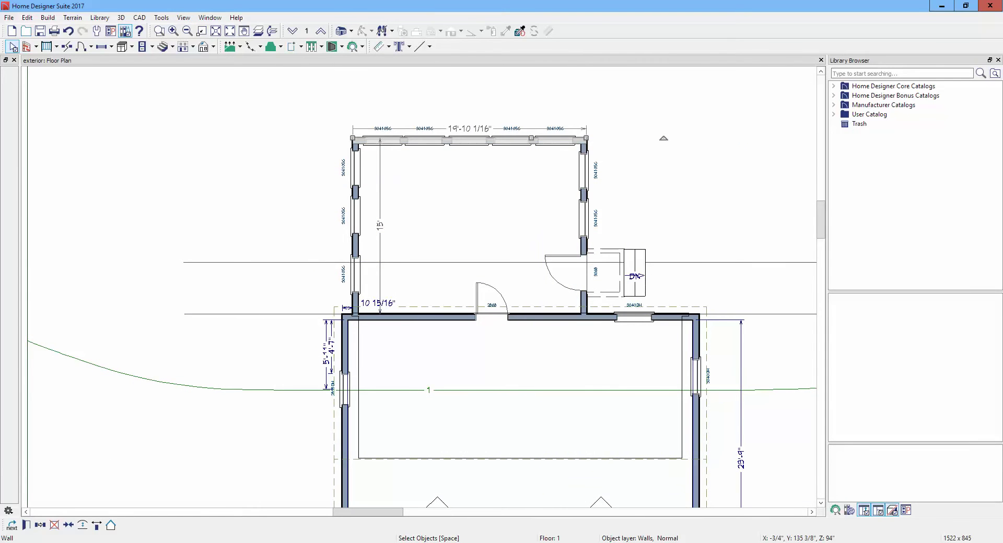
{"action": "left_click", "coordinate": [26, 524]}
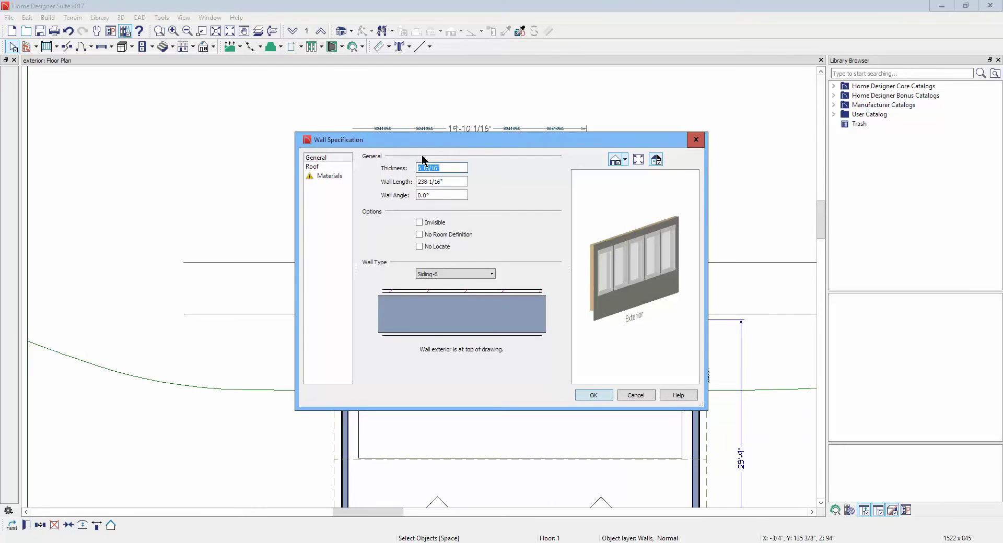
{"action": "left_click", "coordinate": [315, 166]}
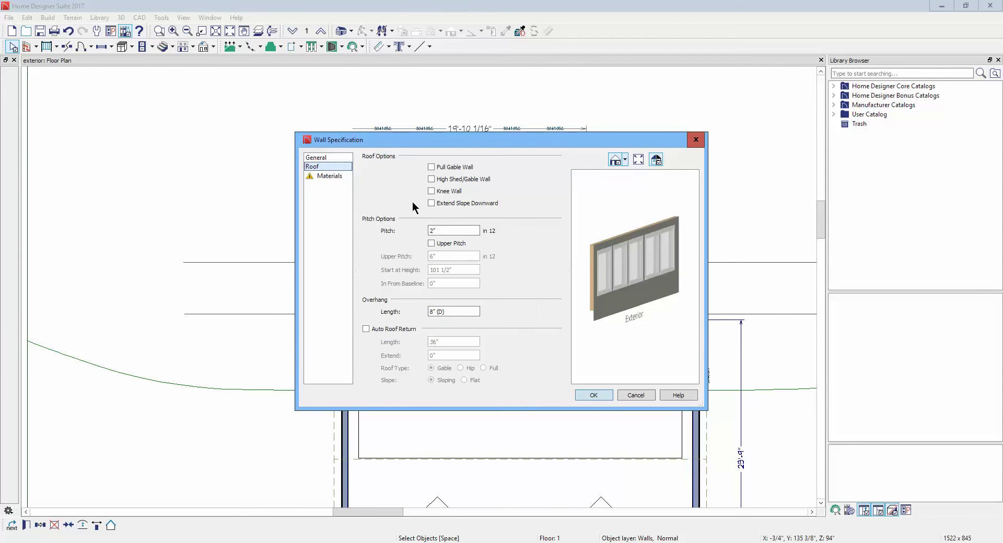
{"action": "left_click", "coordinate": [438, 231]}
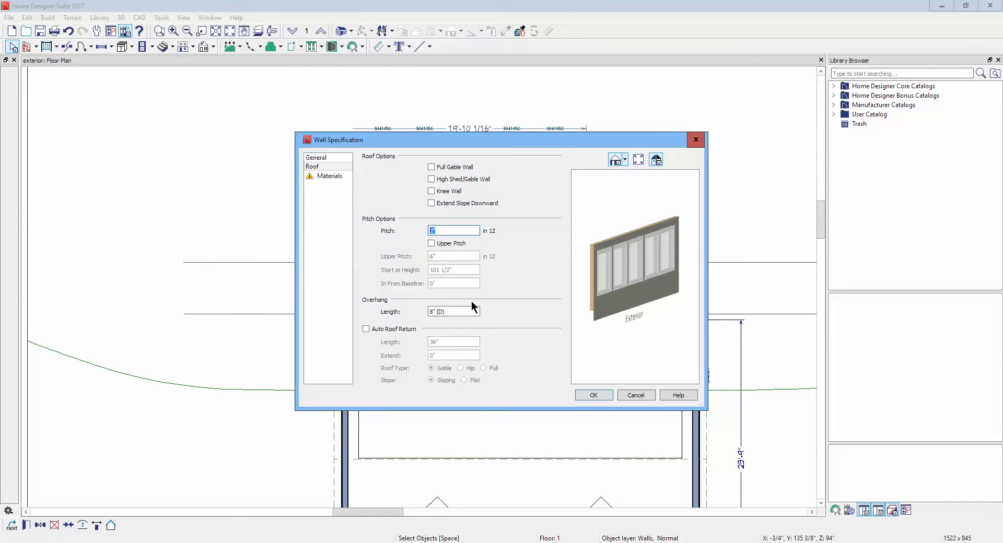
{"action": "left_click", "coordinate": [594, 395]}
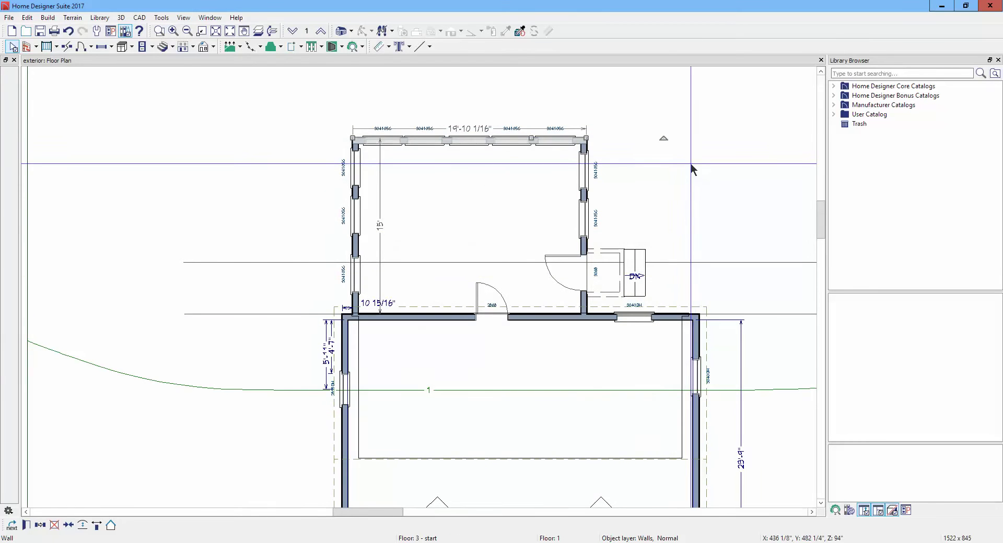
Review the roof options of the addition's side wall with the exterior door, and leave its specification without changes
{"action": "scroll", "coordinate": [718, 145], "scroll_direction": "down", "scroll_amount": 1}
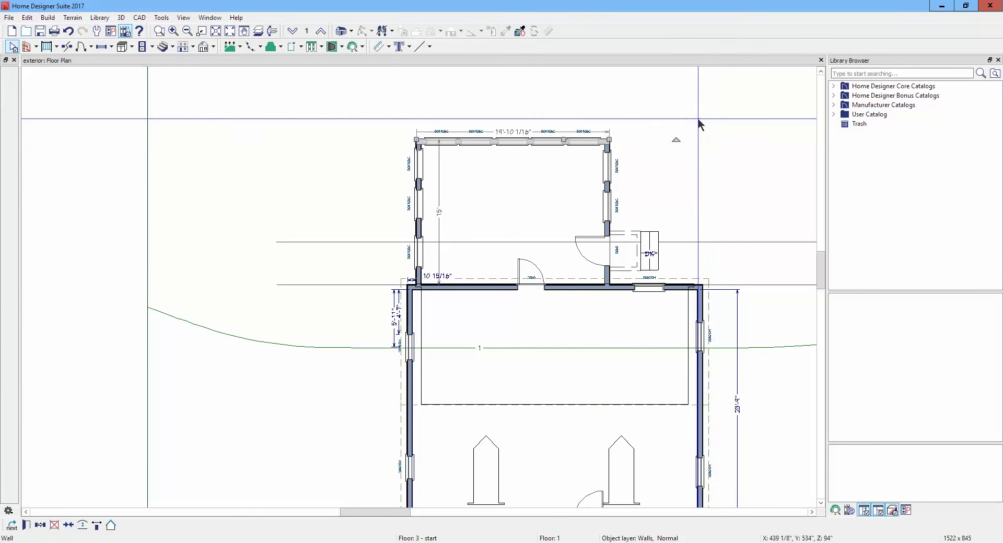
{"action": "left_click", "coordinate": [610, 183]}
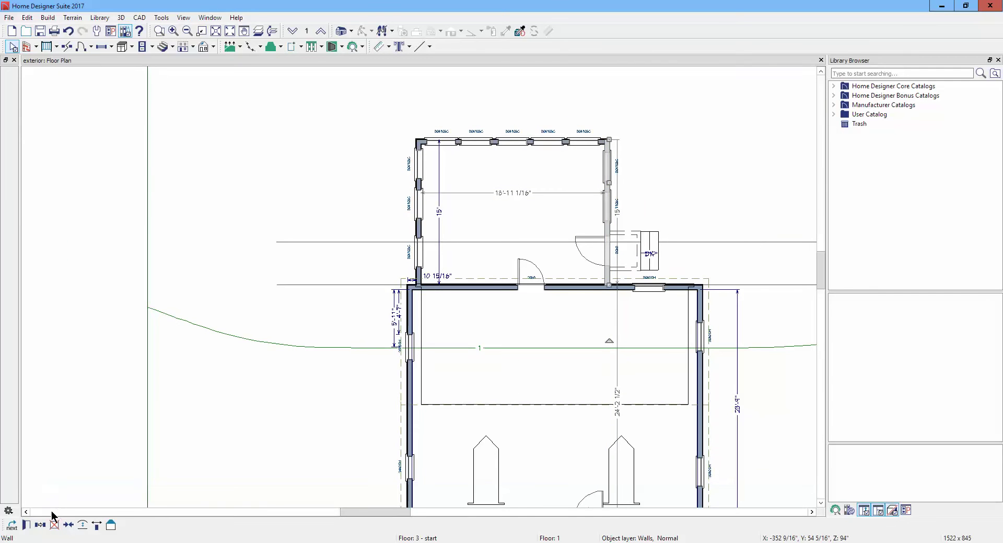
{"action": "left_click", "coordinate": [28, 525]}
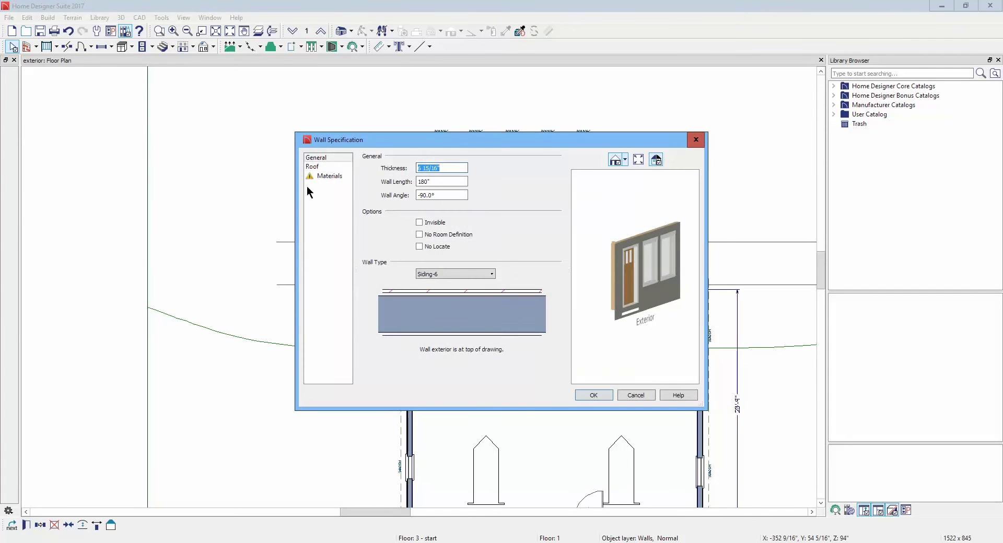
{"action": "left_click", "coordinate": [316, 168]}
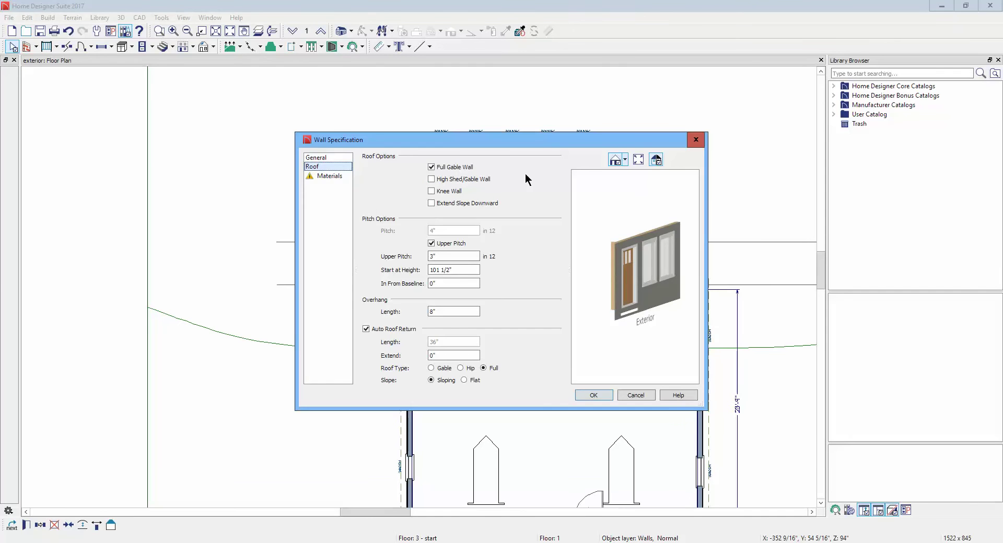
{"action": "left_click", "coordinate": [639, 395]}
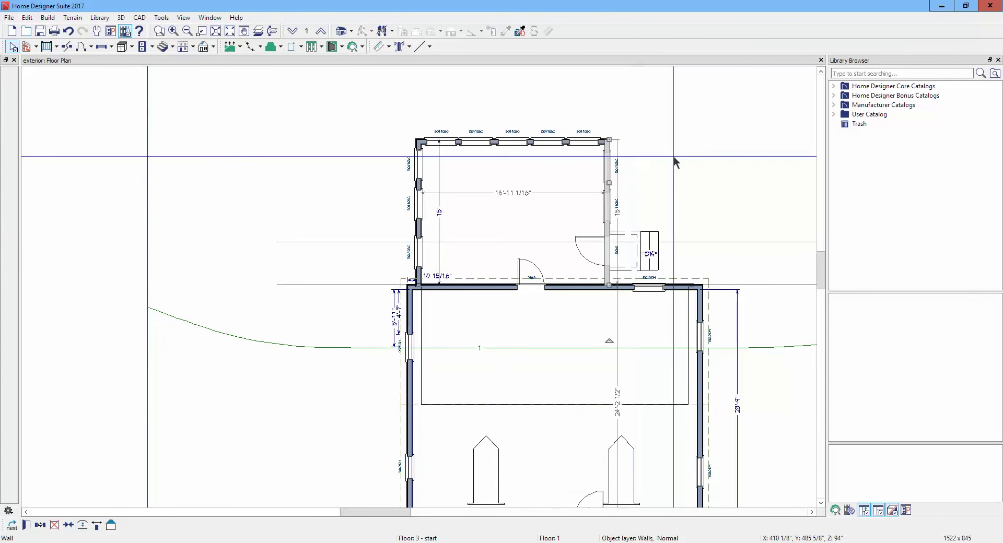
{"action": "left_click", "coordinate": [689, 340]}
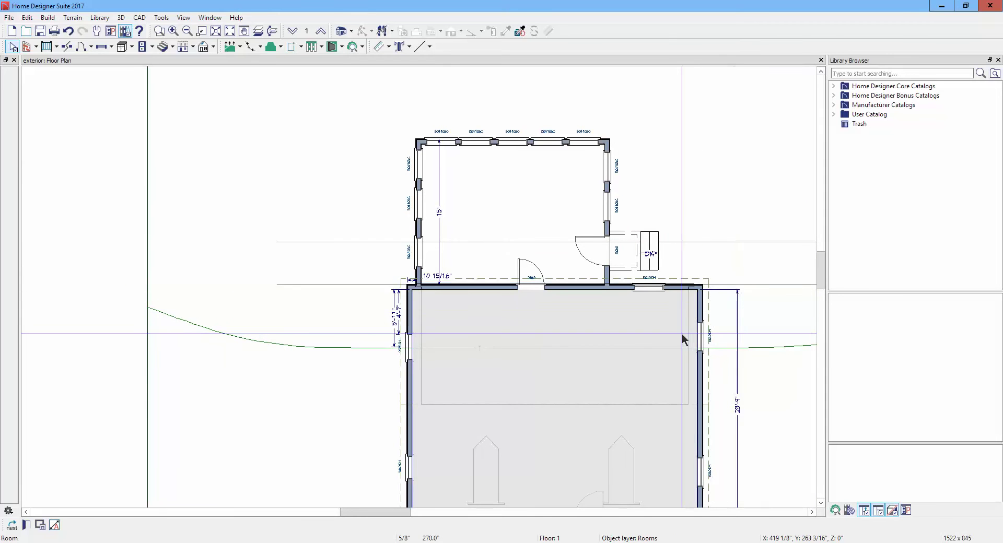
{"action": "key", "text": "Escape"}
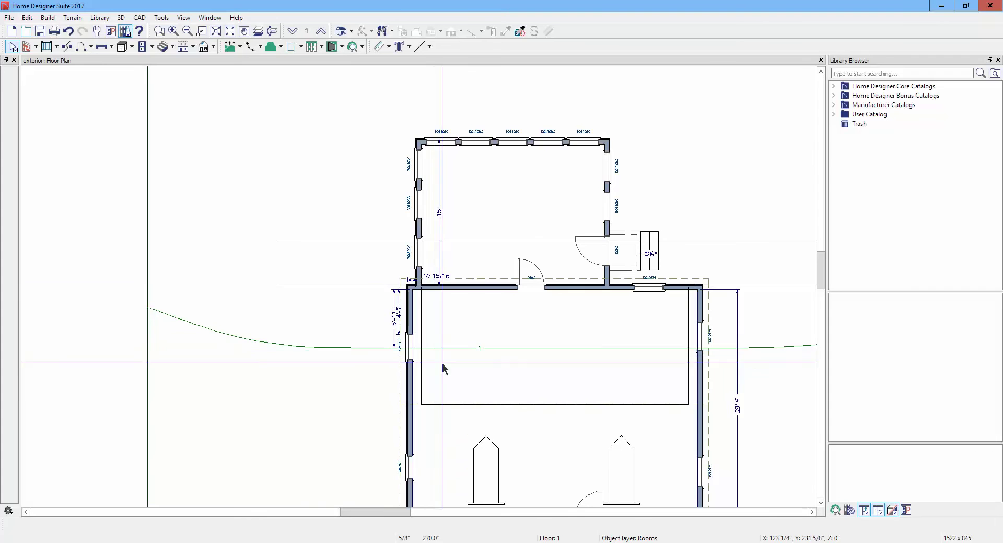
Display floor 2 and open a perspective full overview to examine the upper-floor dormer roof and windows above the addition
{"action": "left_click", "coordinate": [321, 33]}
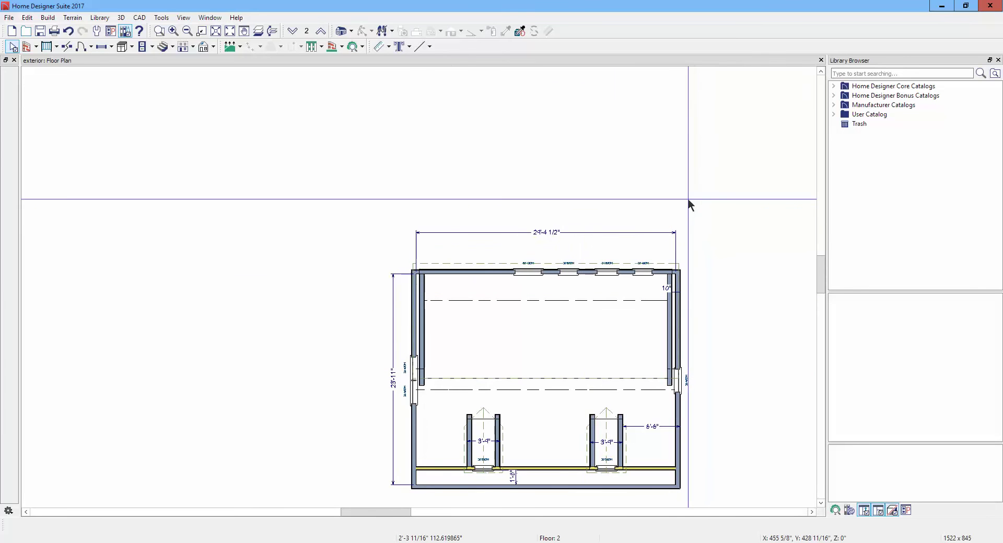
{"action": "left_click", "coordinate": [345, 31]}
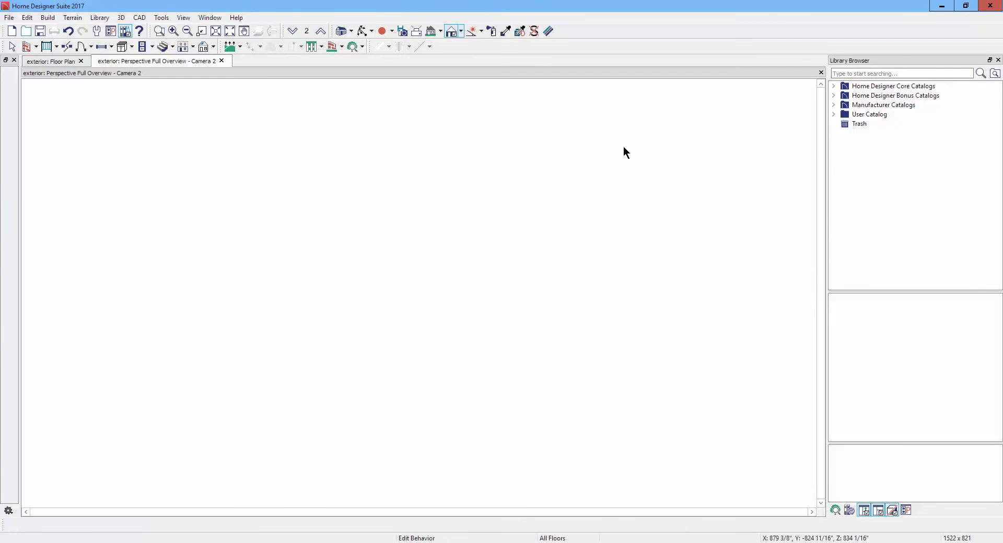
{"action": "left_click_drag", "start_coordinate": [684, 233], "coordinate": [506, 205]}
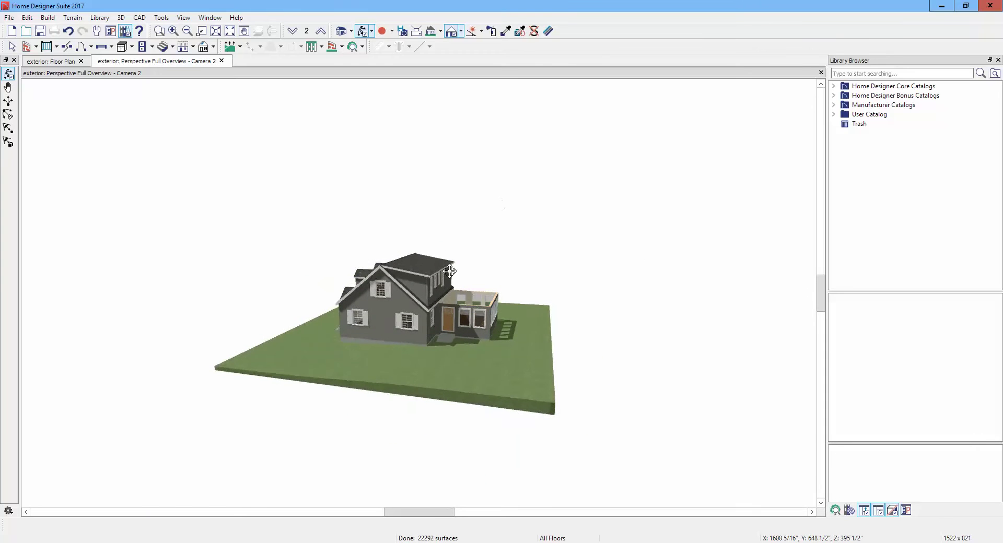
{"action": "scroll", "coordinate": [413, 282], "scroll_direction": "up", "scroll_amount": 5}
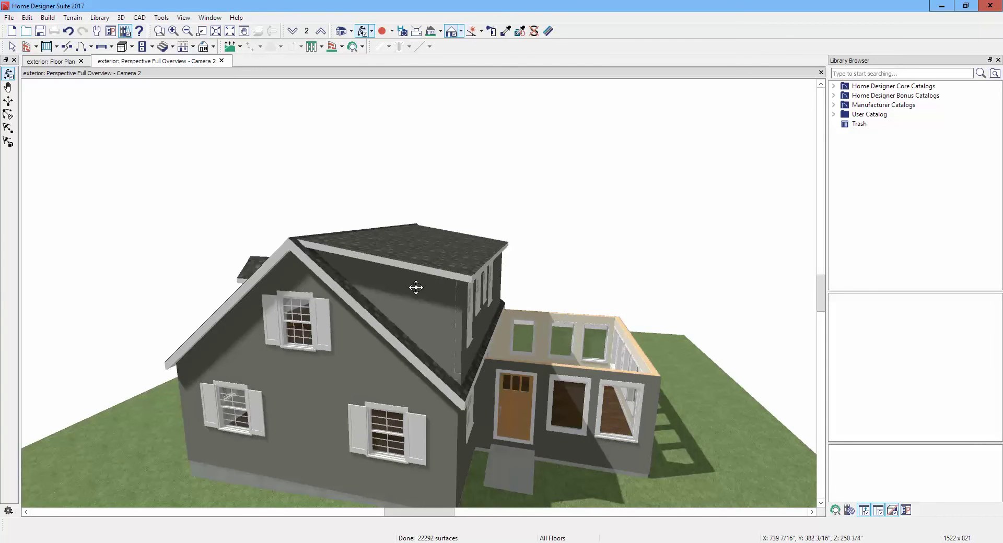
{"action": "left_click_drag", "start_coordinate": [410, 290], "coordinate": [482, 302]}
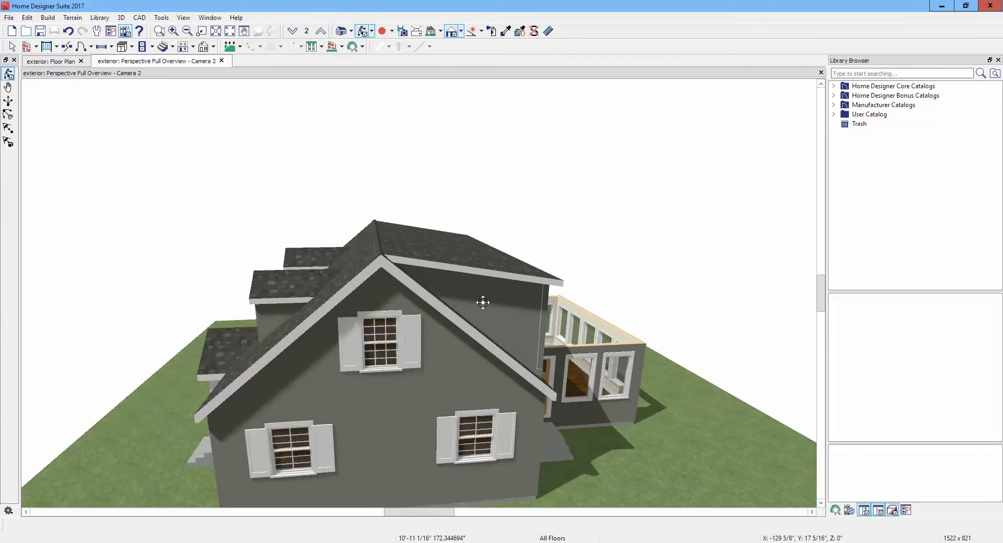
{"action": "left_click_drag", "start_coordinate": [421, 307], "coordinate": [515, 406]}
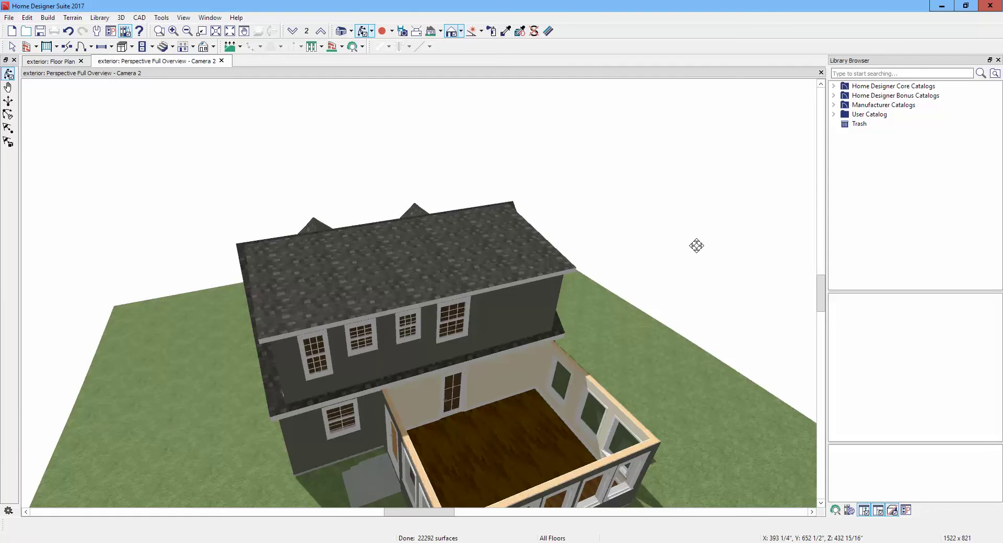
{"action": "key", "text": "space"}
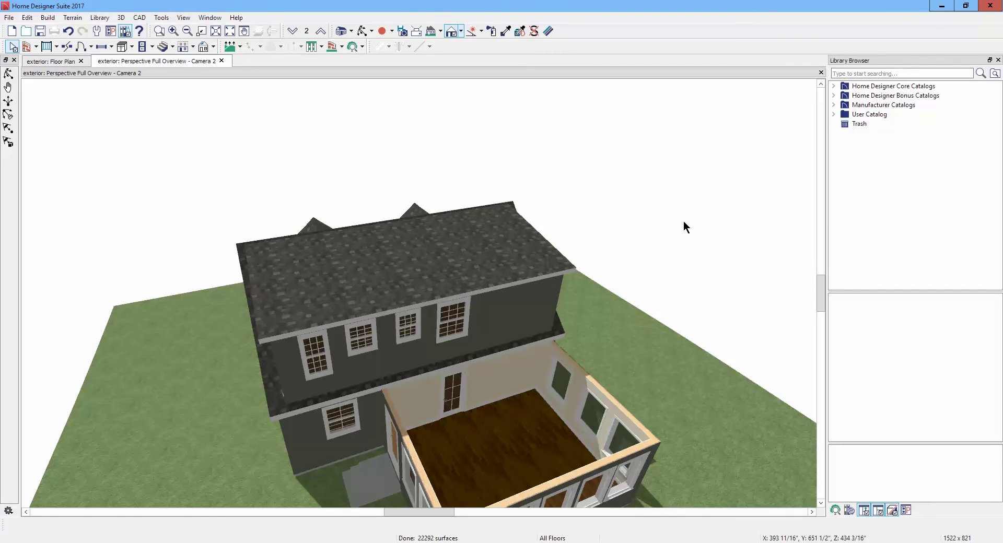
Return to the floor 1 plan and set the roof pitch of the addition's five-window rear wall to 0 in 12
{"action": "key", "text": "ctrl+Tab"}
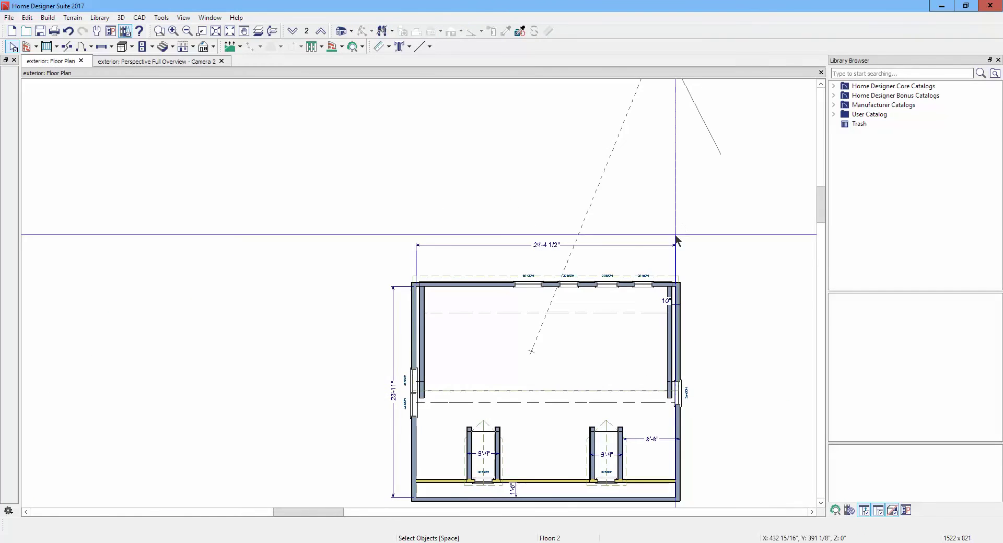
{"action": "left_click", "coordinate": [292, 31]}
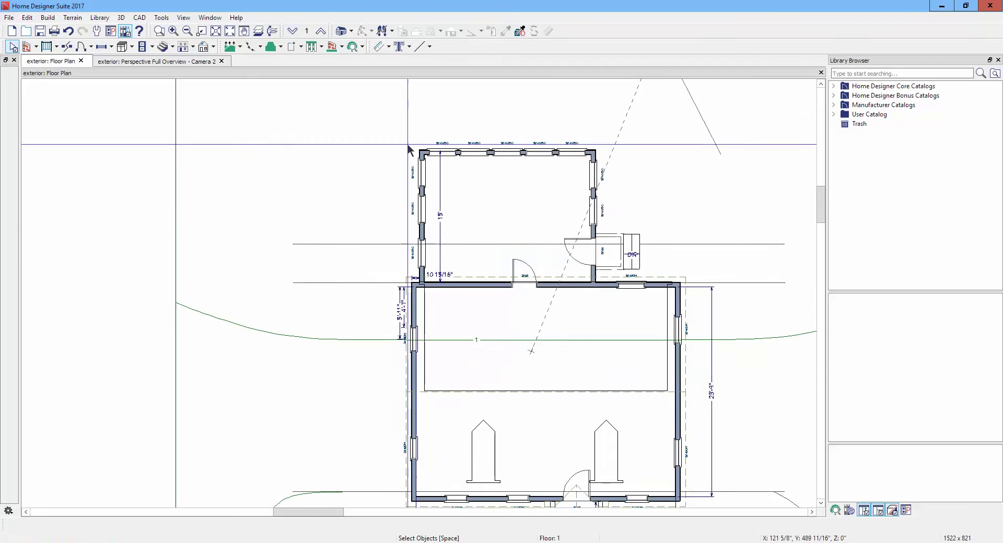
{"action": "left_click", "coordinate": [588, 152]}
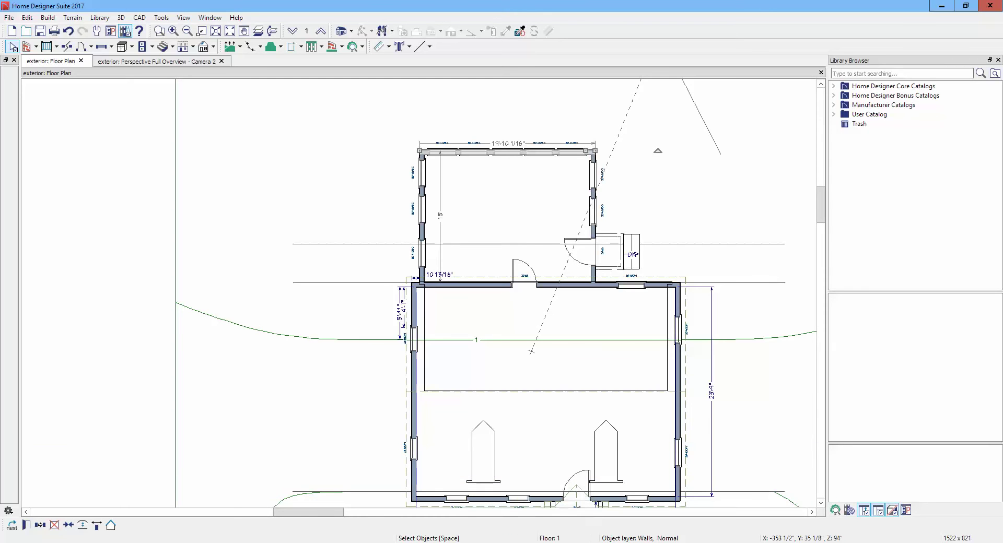
{"action": "mouse_move", "coordinate": [510, 542]}
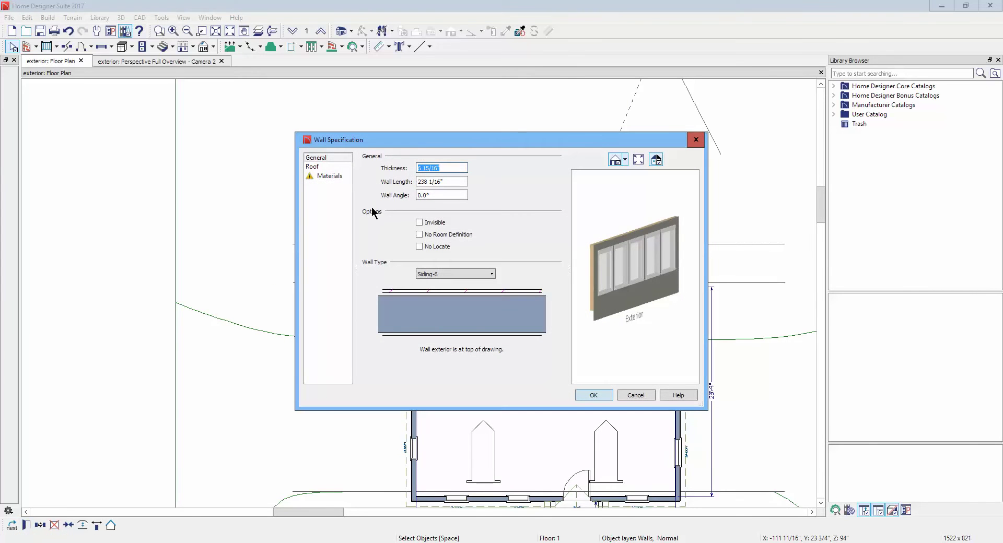
{"action": "left_click", "coordinate": [314, 166]}
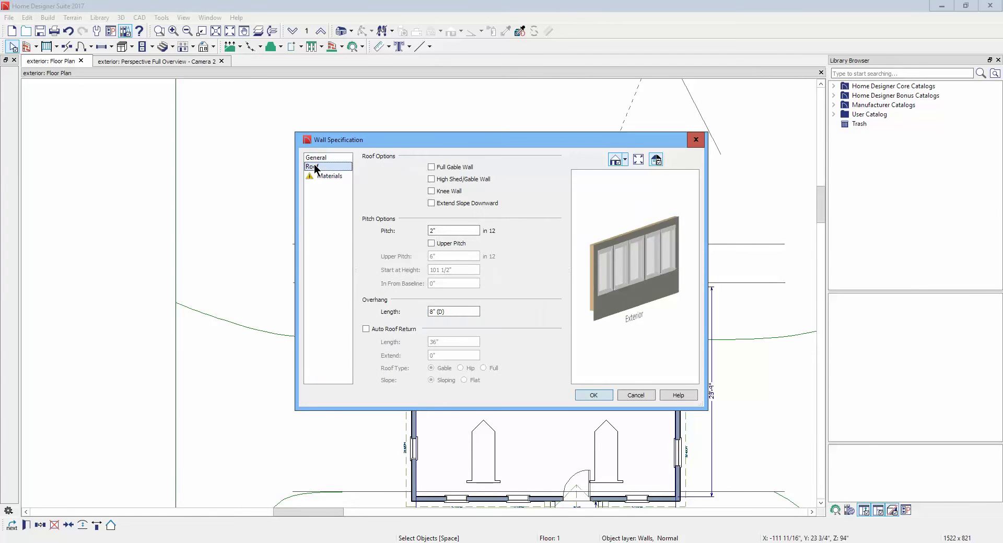
{"action": "left_click", "coordinate": [443, 230]}
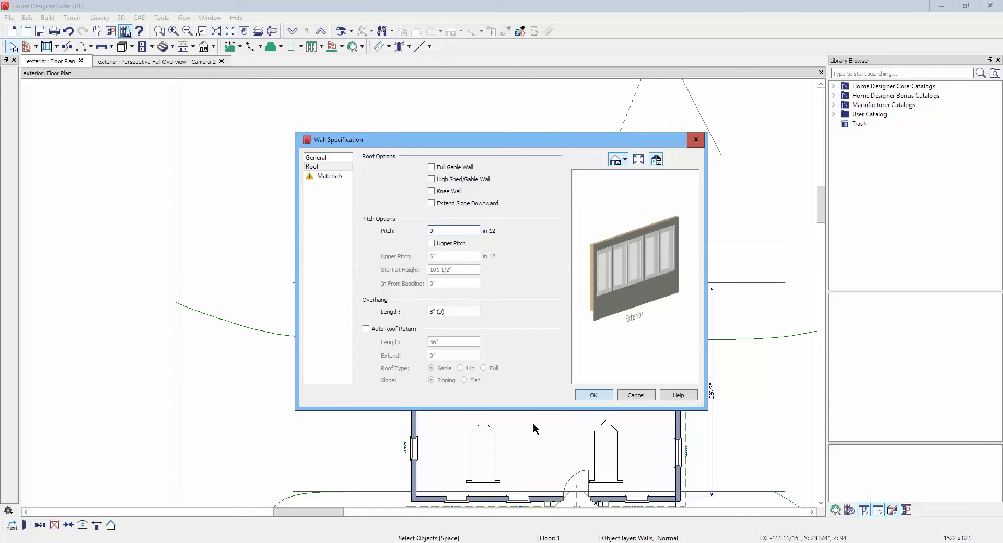
{"action": "left_click", "coordinate": [600, 393]}
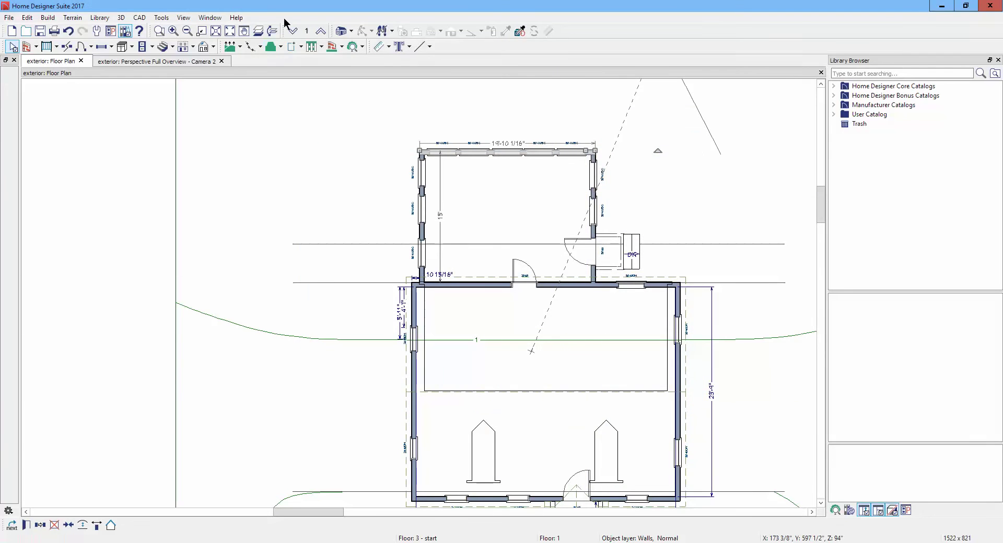
Build the roof with the existing roof settings, check the addition in the perspective overview, and return to the floor plan
{"action": "left_click", "coordinate": [162, 18]}
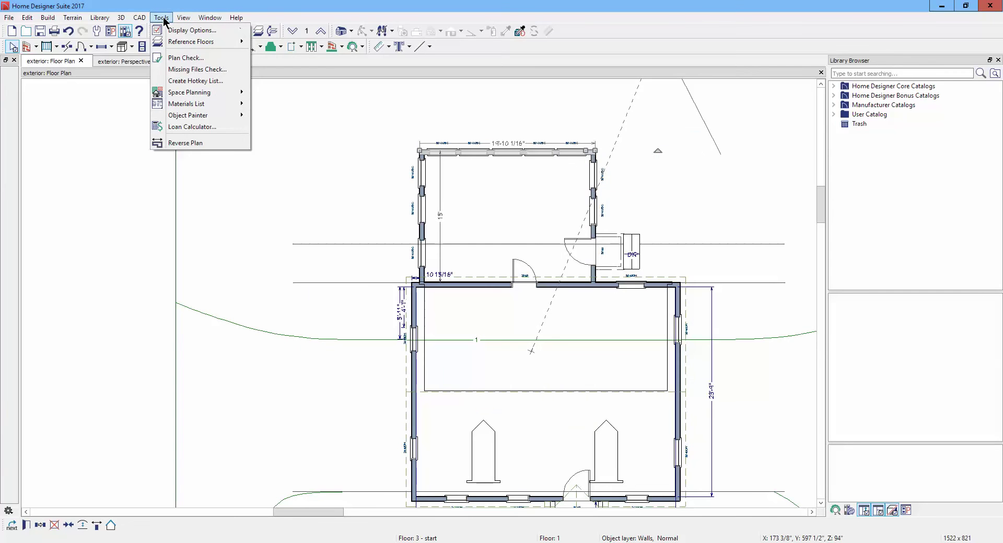
{"action": "mouse_move", "coordinate": [48, 17]}
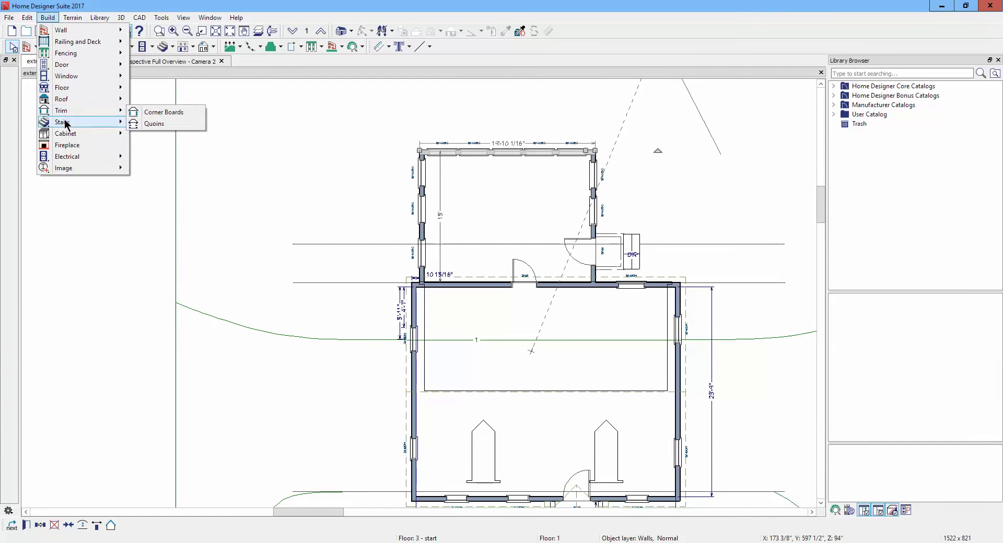
{"action": "mouse_move", "coordinate": [72, 104]}
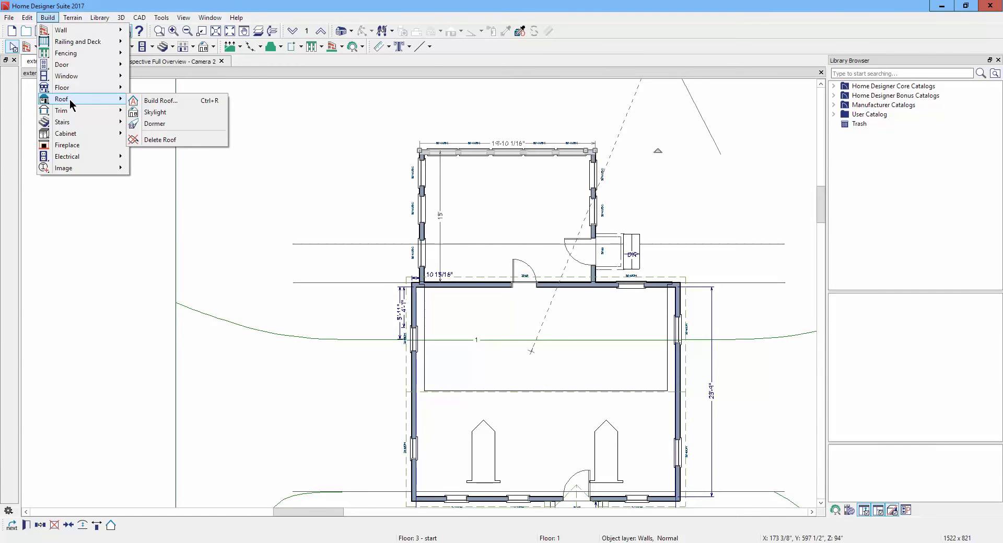
{"action": "left_click", "coordinate": [159, 100]}
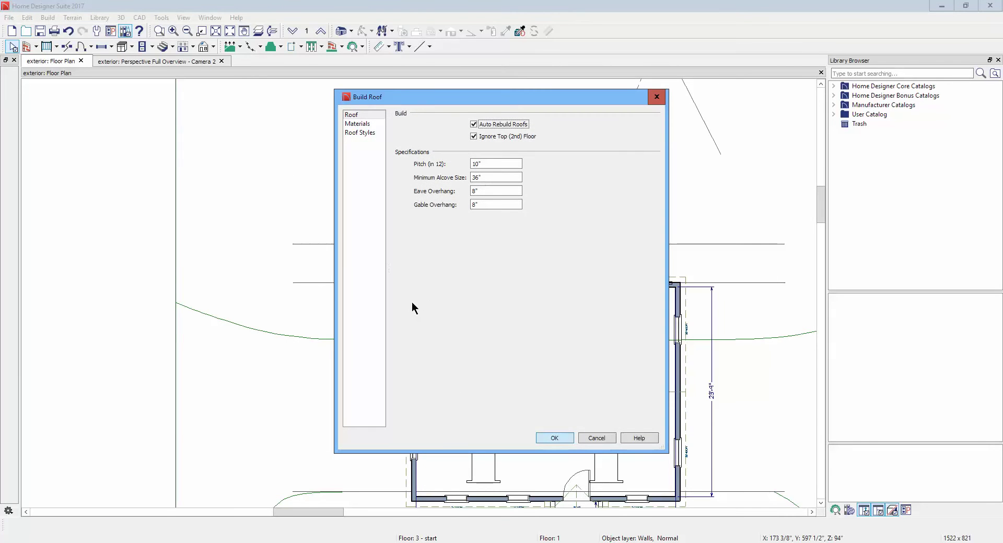
{"action": "left_click", "coordinate": [555, 437]}
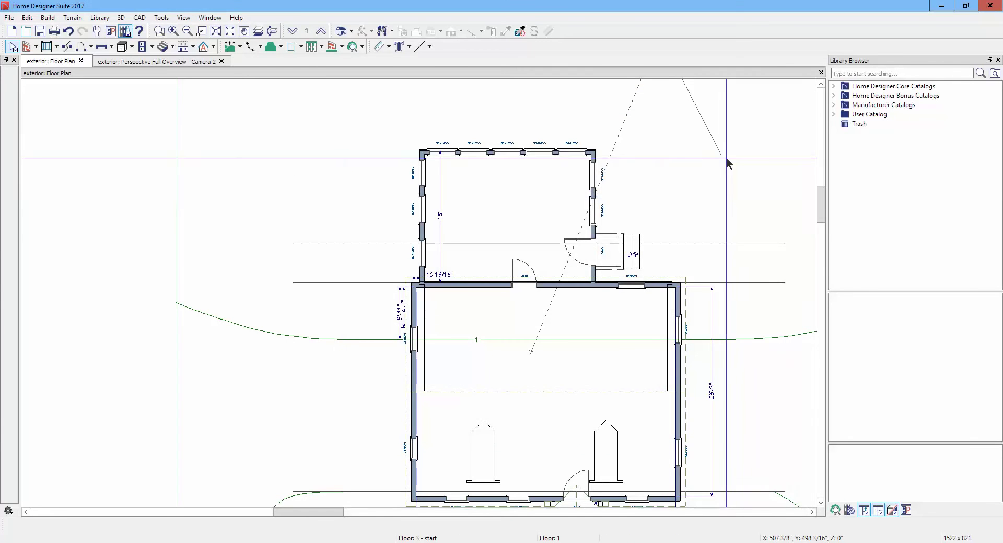
{"action": "key", "text": "ctrl+Tab"}
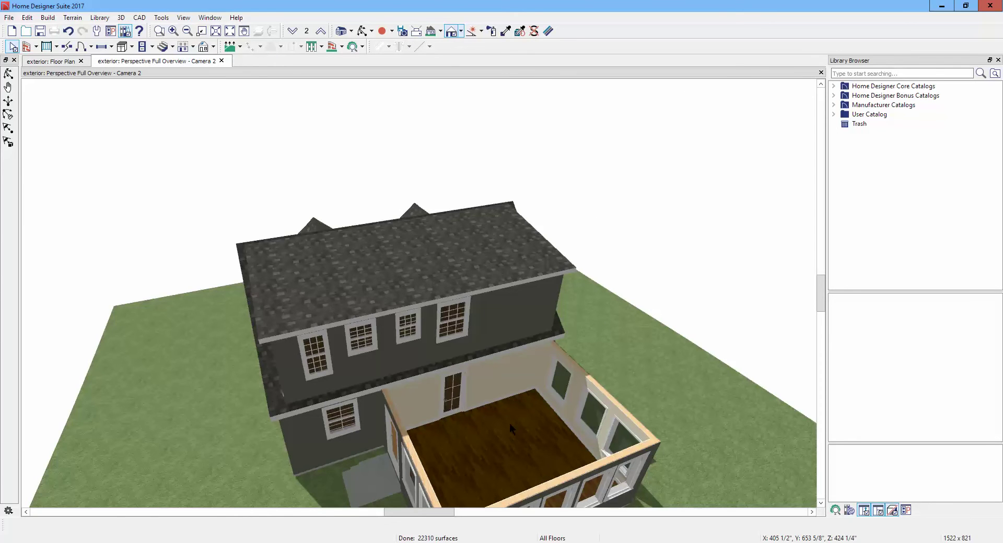
{"action": "key", "text": "ctrl+Tab"}
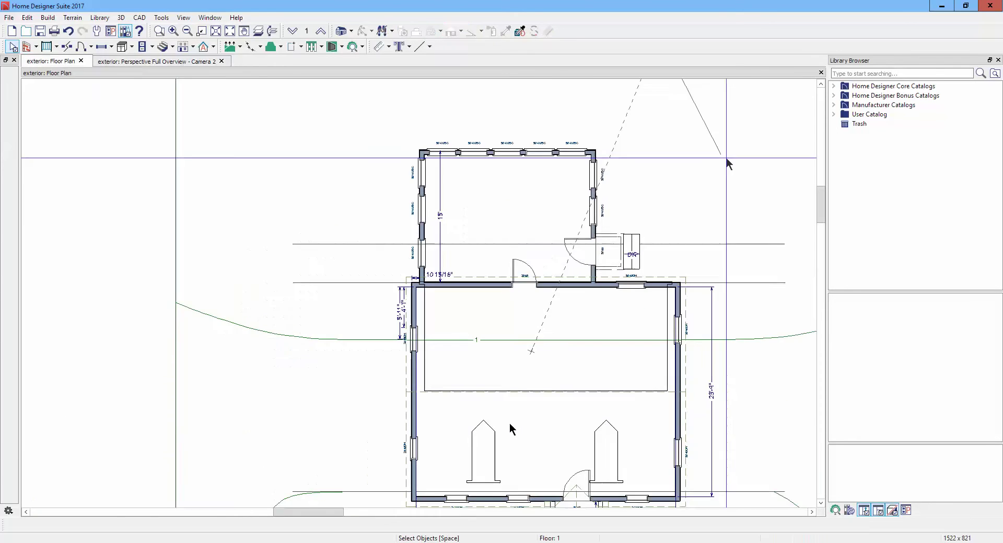
Enable Roof Over This Room in the structure settings of the addition's Dining room
{"action": "right_click", "coordinate": [538, 200]}
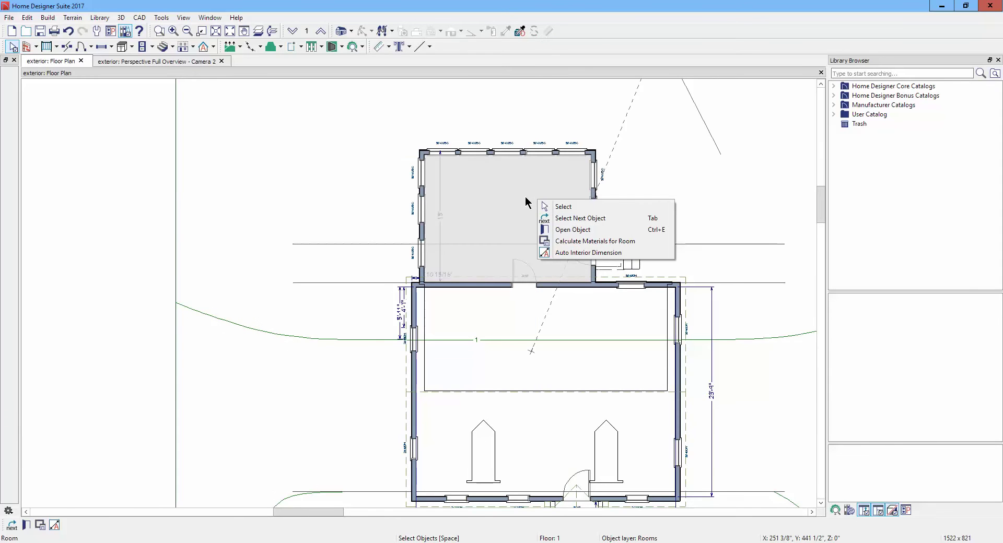
{"action": "left_click", "coordinate": [560, 230]}
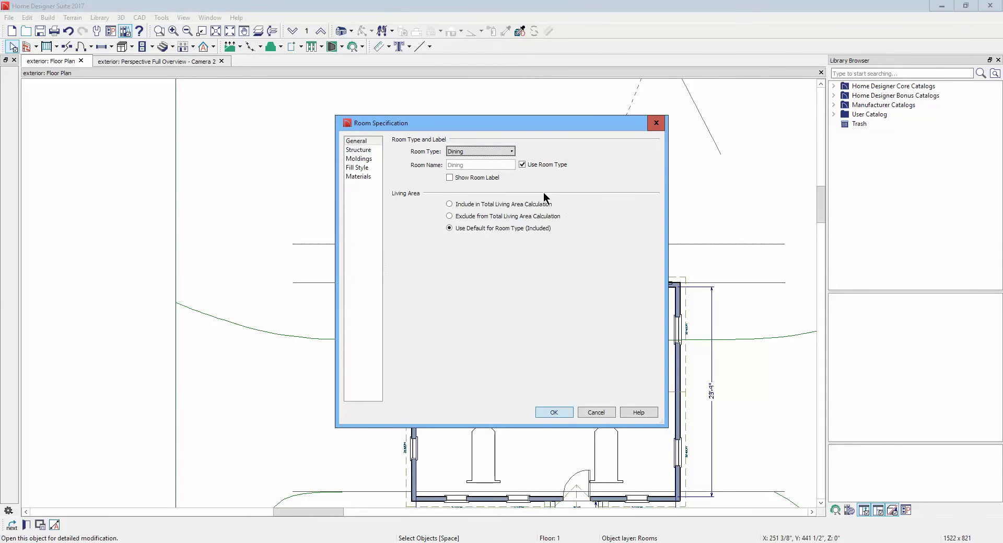
{"action": "left_click", "coordinate": [355, 151]}
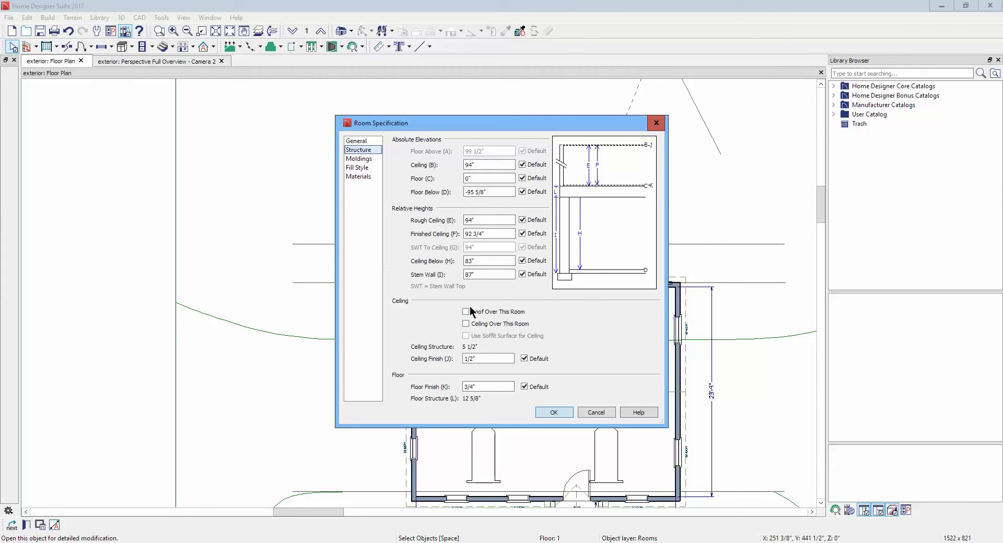
{"action": "left_click", "coordinate": [466, 312]}
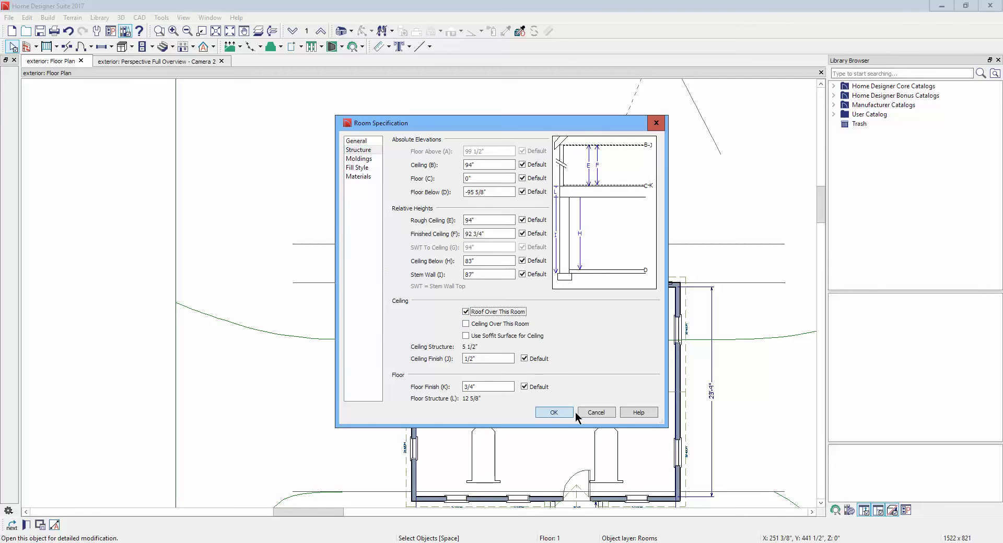
{"action": "left_click", "coordinate": [554, 413]}
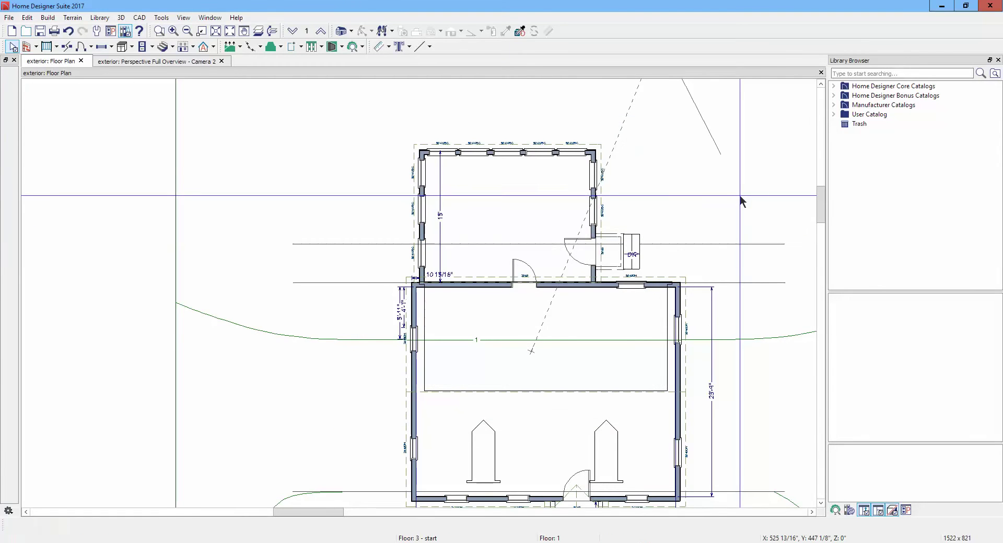
Examine the addition's roof and its junction with the main house from several angles in the perspective overview
{"action": "key", "text": "ctrl+Tab"}
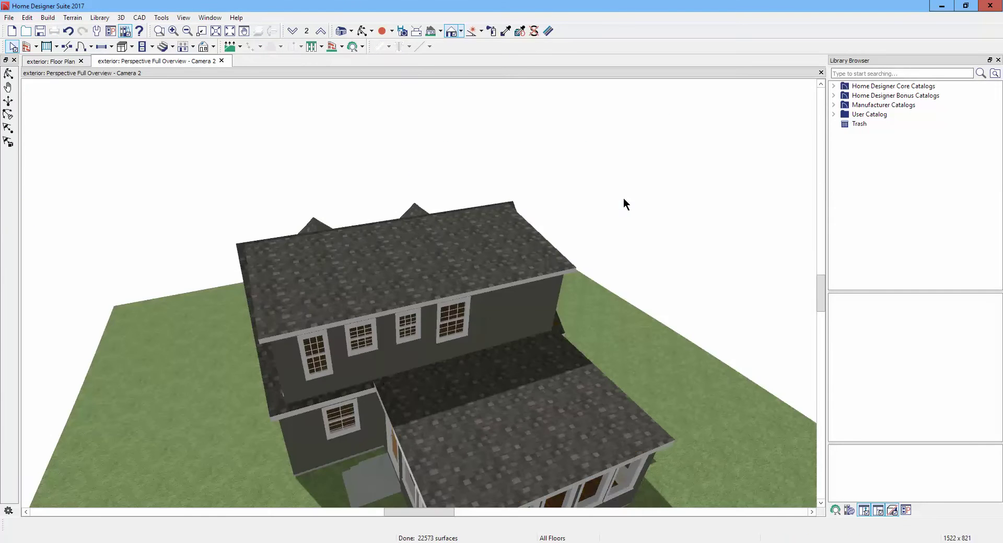
{"action": "scroll", "coordinate": [646, 195], "scroll_direction": "up", "scroll_amount": 2}
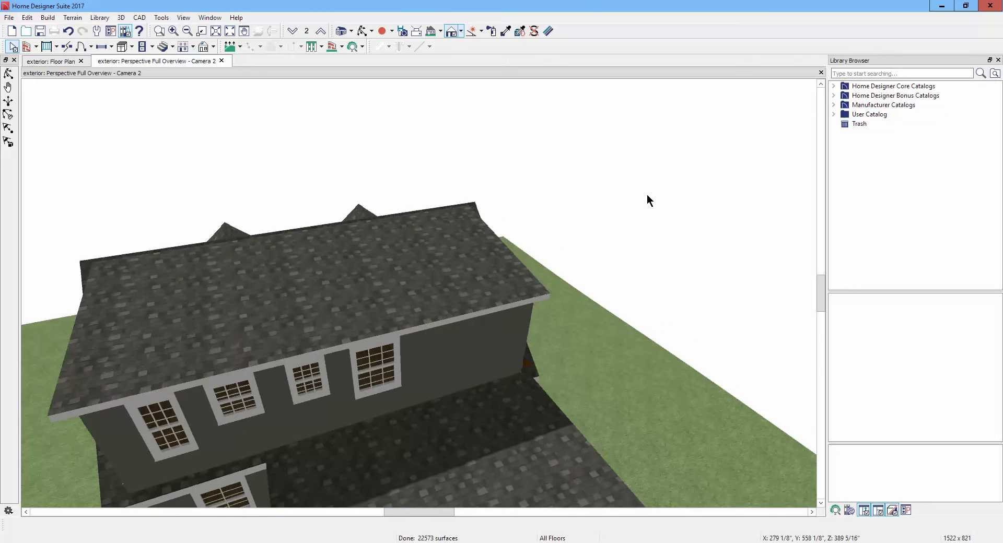
{"action": "scroll", "coordinate": [646, 196], "scroll_direction": "down", "scroll_amount": 4}
{"action": "scroll", "coordinate": [647, 200], "scroll_direction": "down", "scroll_amount": 2}
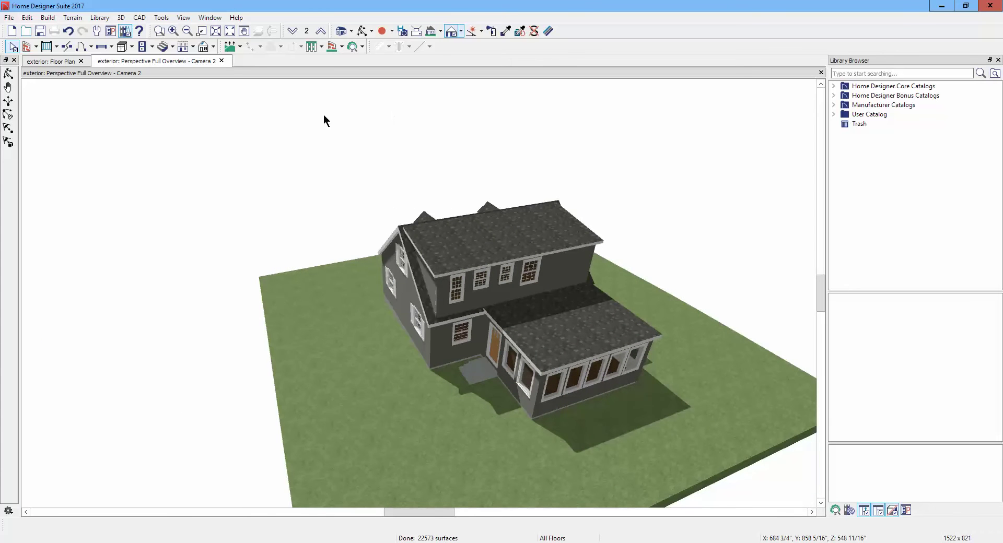
{"action": "left_click", "coordinate": [364, 30]}
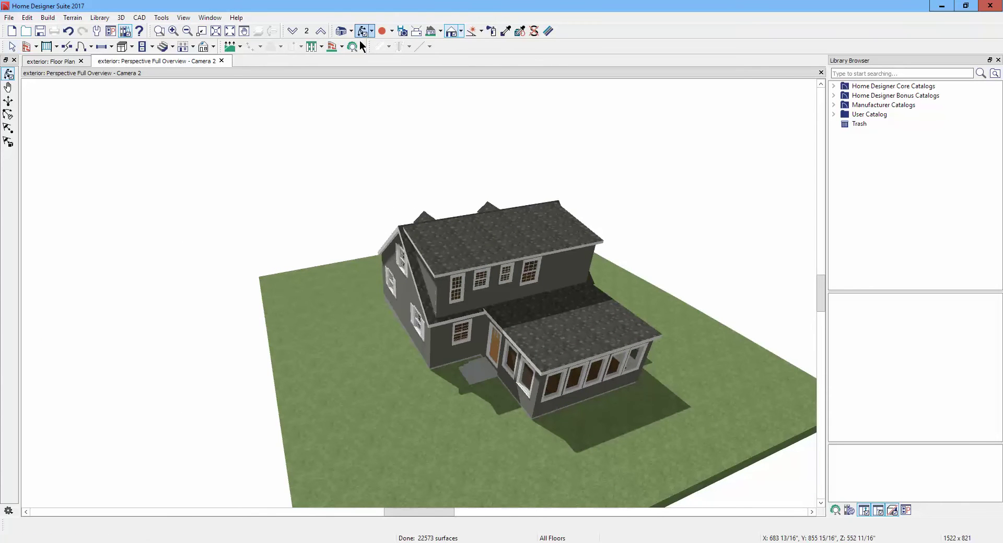
{"action": "left_click_drag", "start_coordinate": [509, 246], "coordinate": [532, 210]}
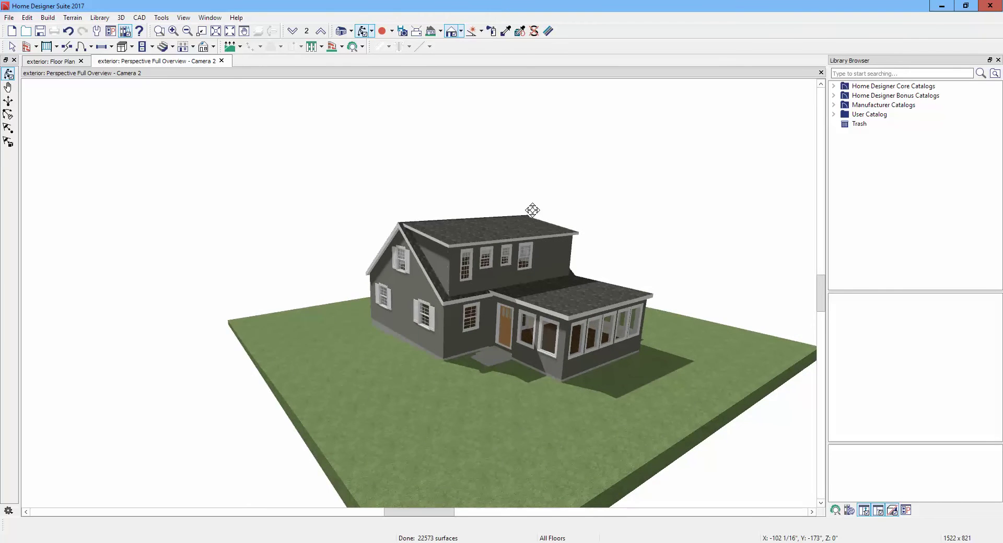
{"action": "left_click_drag", "start_coordinate": [537, 298], "coordinate": [559, 283]}
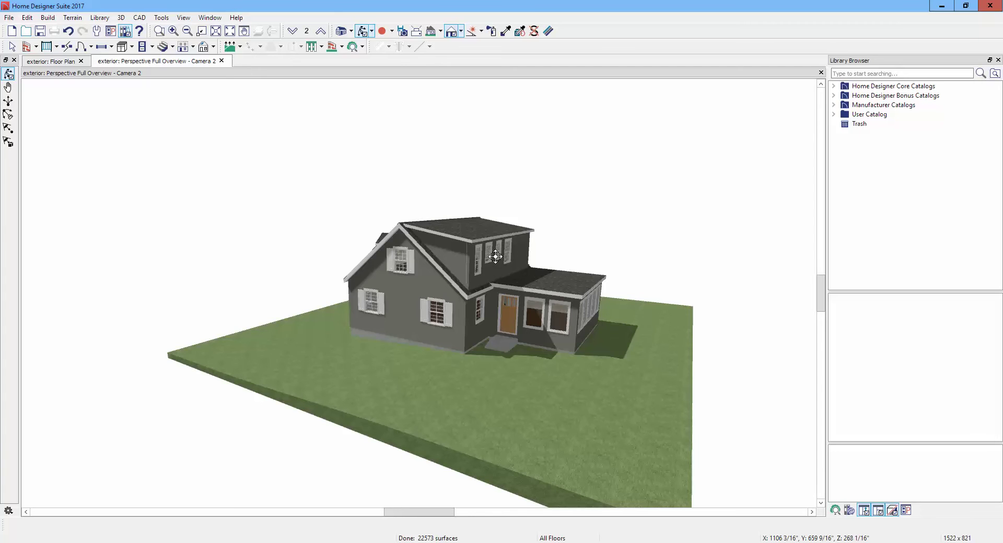
{"action": "left_click_drag", "start_coordinate": [345, 233], "coordinate": [419, 246]}
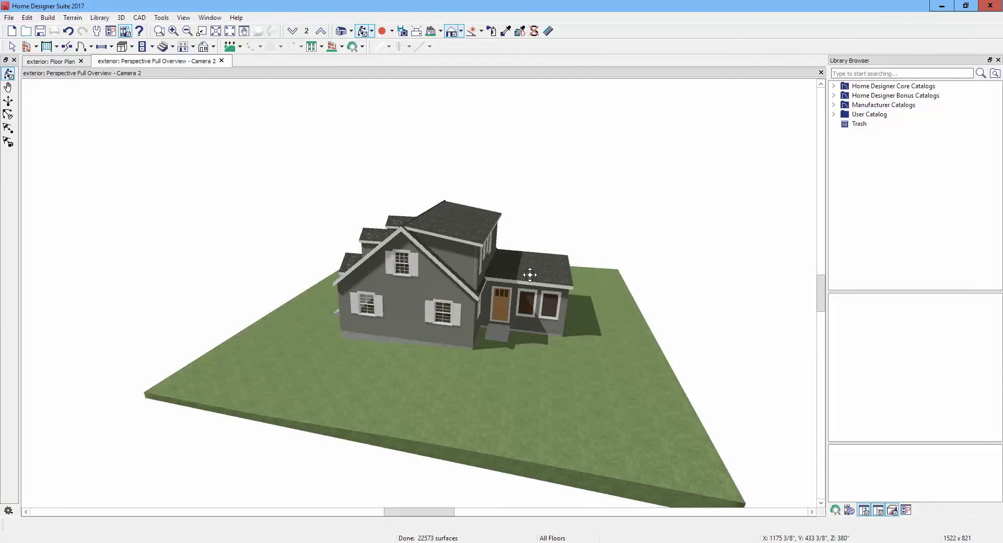
{"action": "left_click_drag", "start_coordinate": [529, 275], "coordinate": [520, 241]}
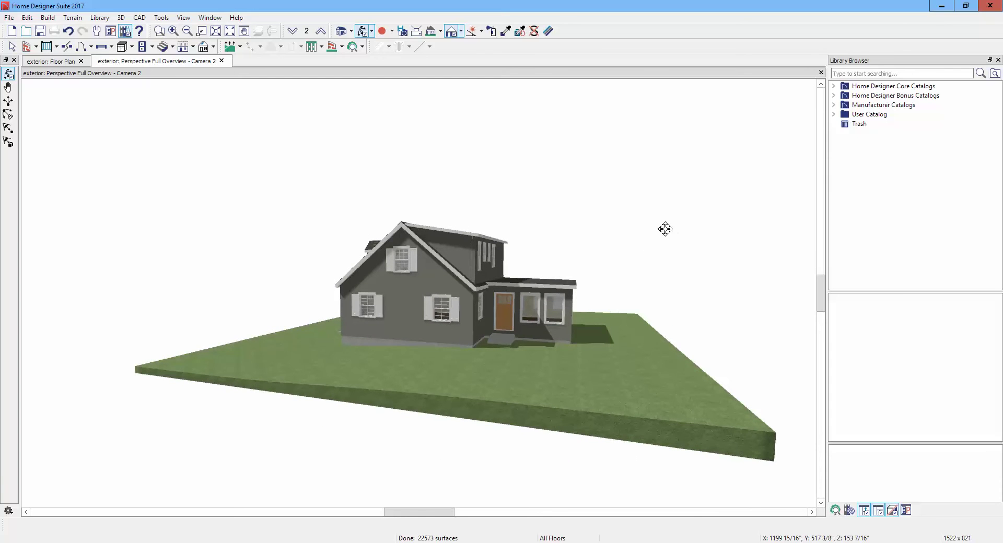
Close the perspective overview and save the current plan
{"action": "left_click", "coordinate": [821, 73]}
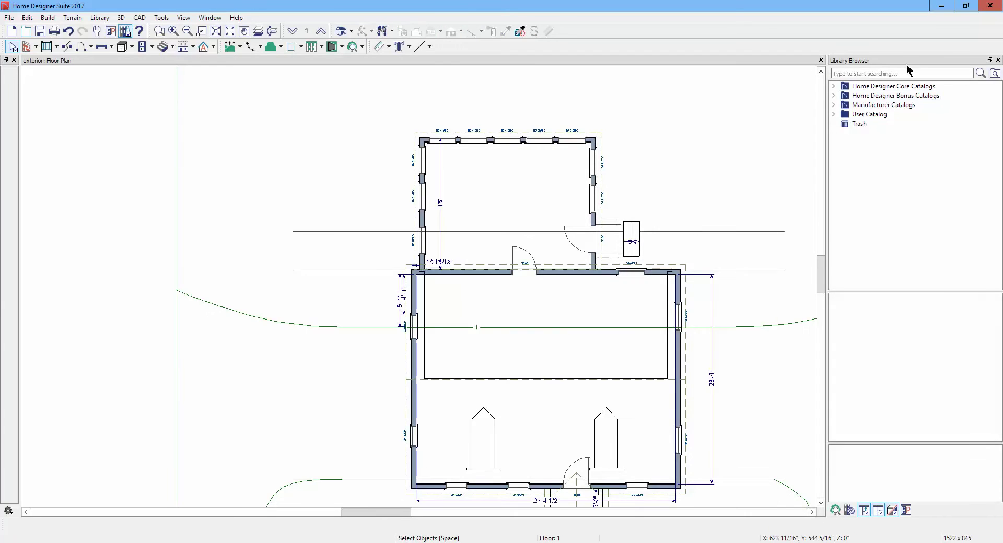
{"action": "left_click", "coordinate": [9, 17]}
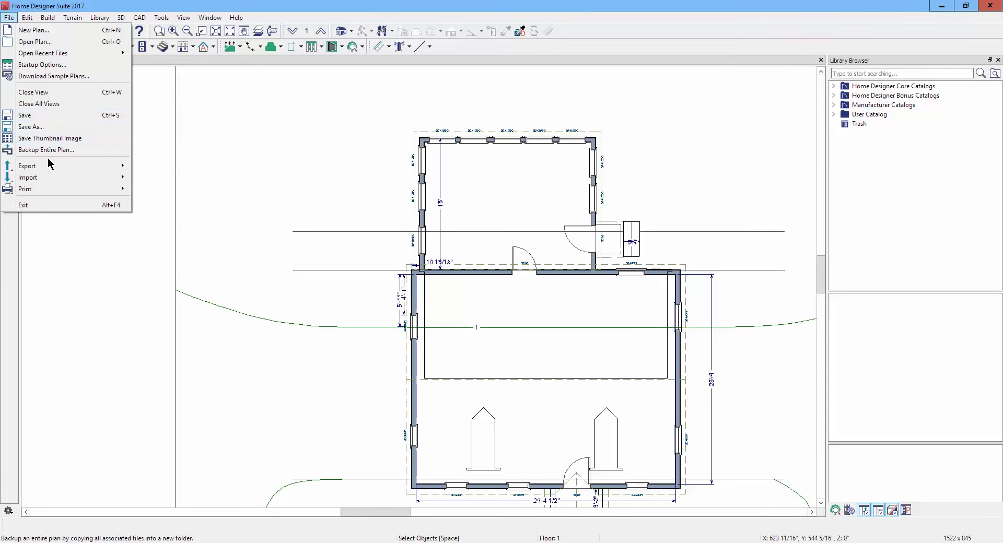
{"action": "left_click", "coordinate": [43, 116]}
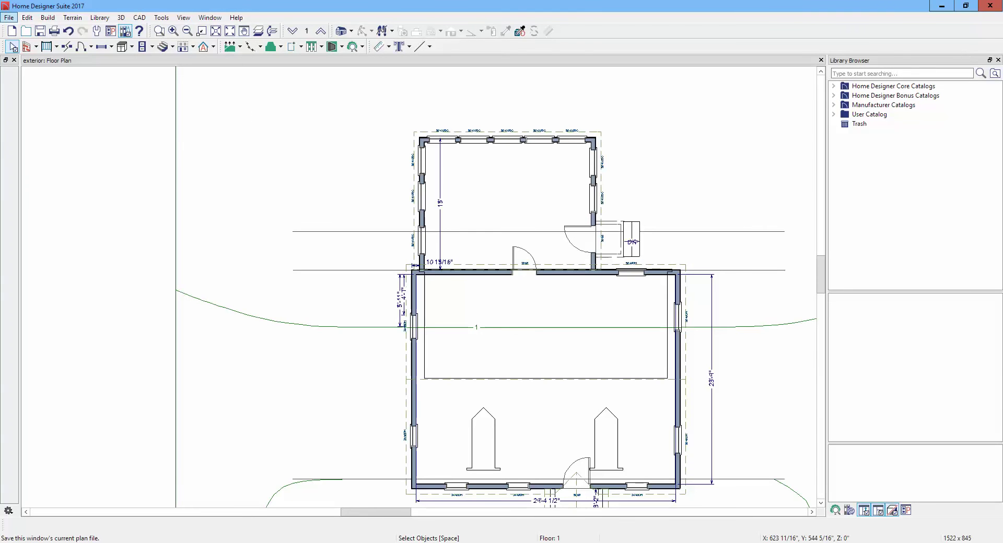
Exit Home Designer Suite 2017 and start Home Designer Pro 2017 (64 bit)
{"action": "left_click", "coordinate": [990, 6]}
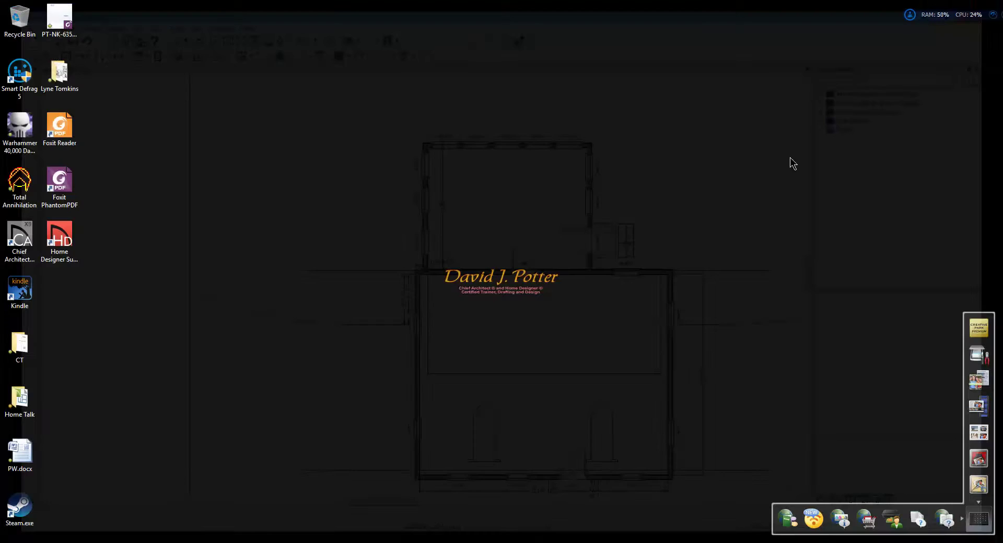
{"action": "left_click", "coordinate": [871, 542]}
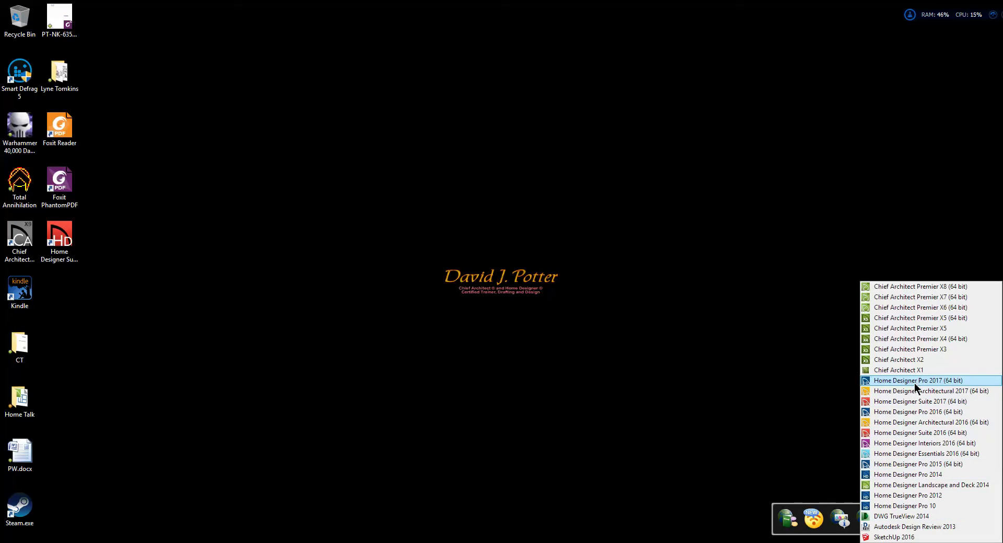
{"action": "left_click", "coordinate": [915, 382]}
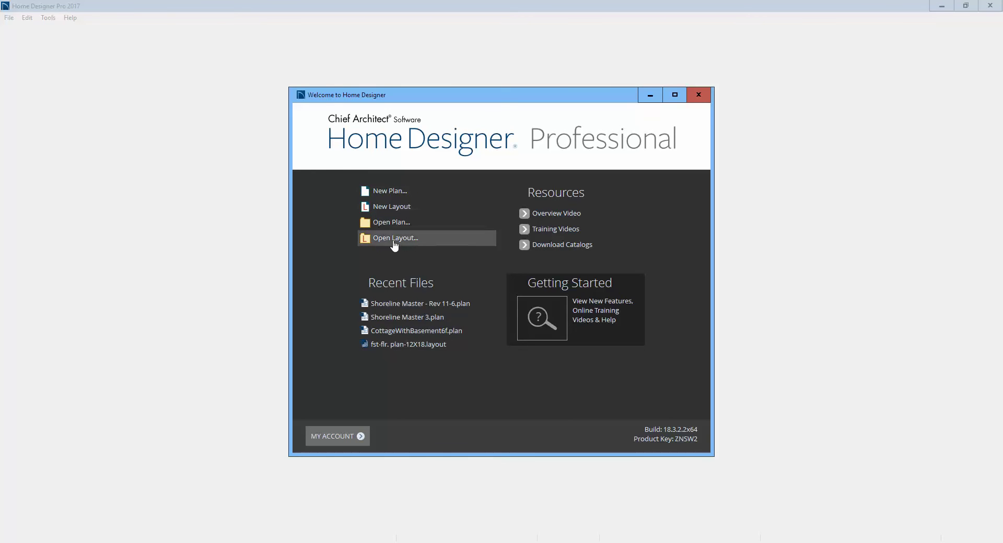
Open exterior.plan from the Home Talk folder on the desktop
{"action": "left_click", "coordinate": [399, 225]}
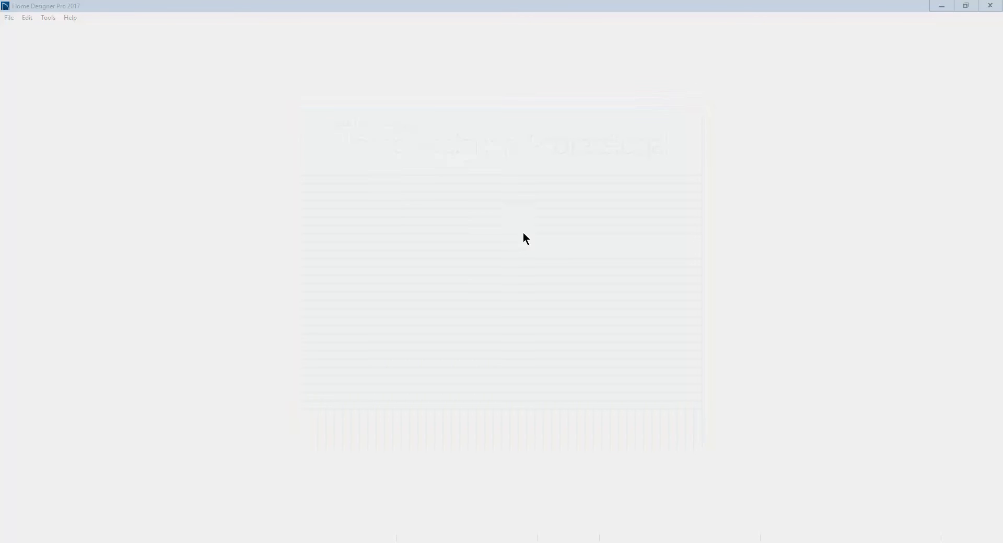
{"action": "left_click", "coordinate": [218, 107]}
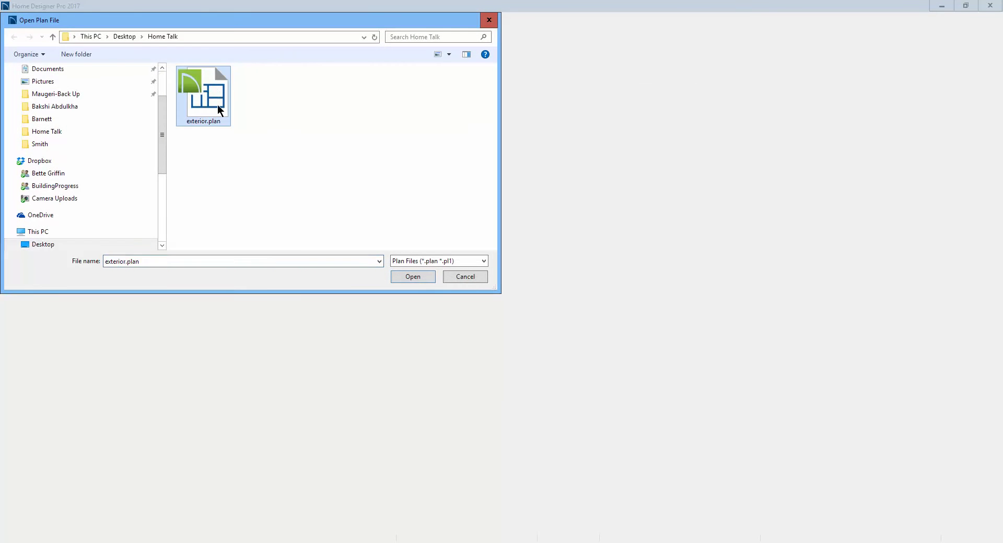
{"action": "left_click", "coordinate": [417, 276]}
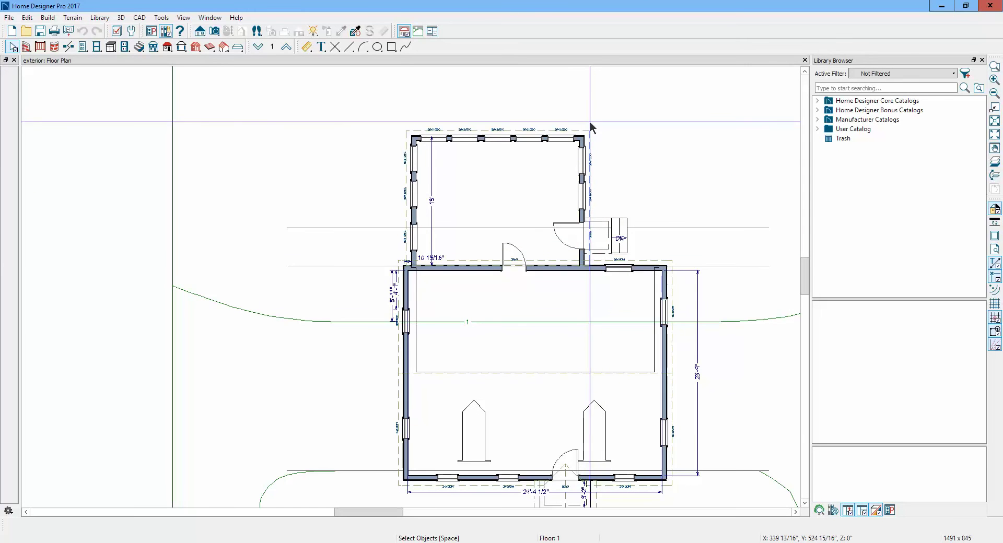
Try to select the dashed roof edge beside the addition's side wall with the exterior door
{"action": "left_click", "coordinate": [593, 139]}
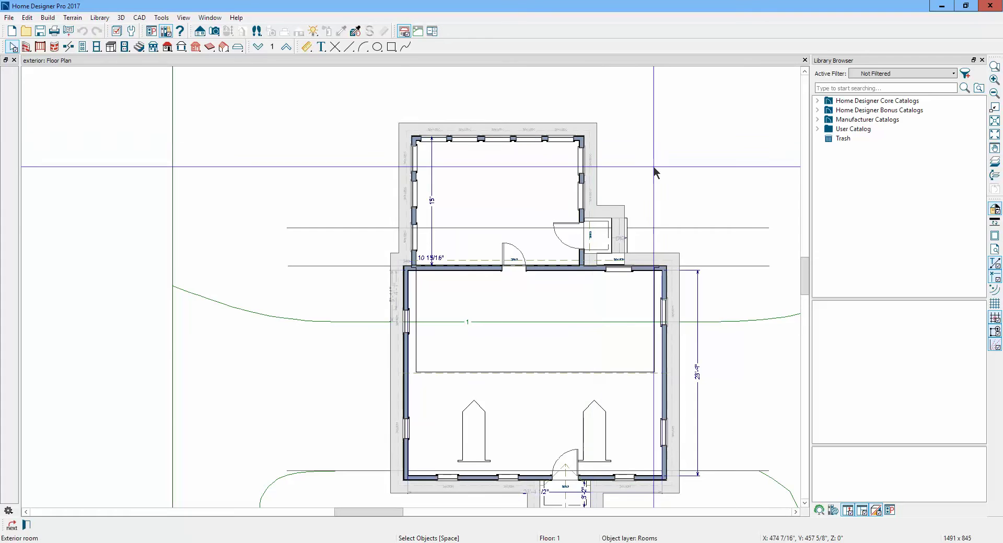
{"action": "left_click", "coordinate": [591, 140]}
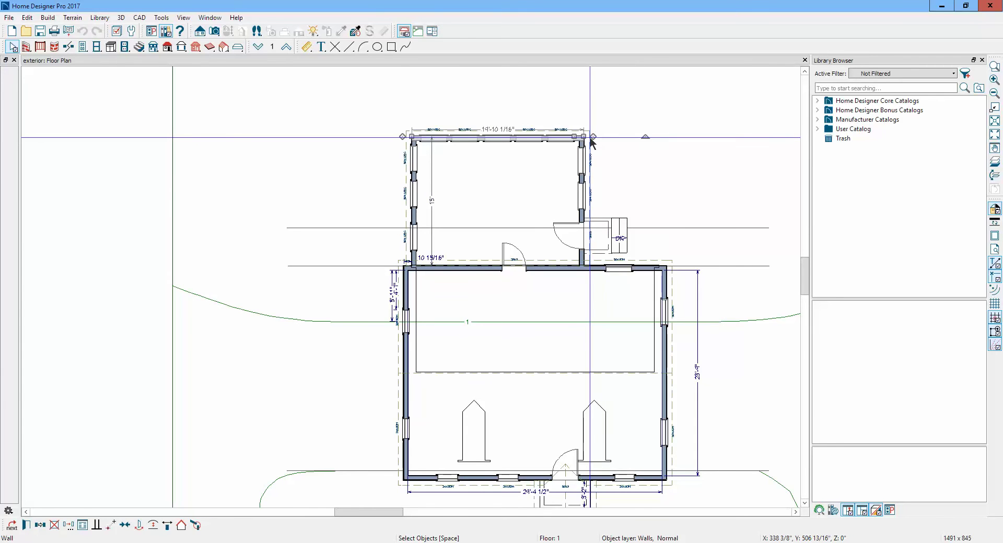
{"action": "left_click", "coordinate": [593, 154]}
{"action": "scroll", "coordinate": [592, 162], "scroll_direction": "up", "scroll_amount": 5}
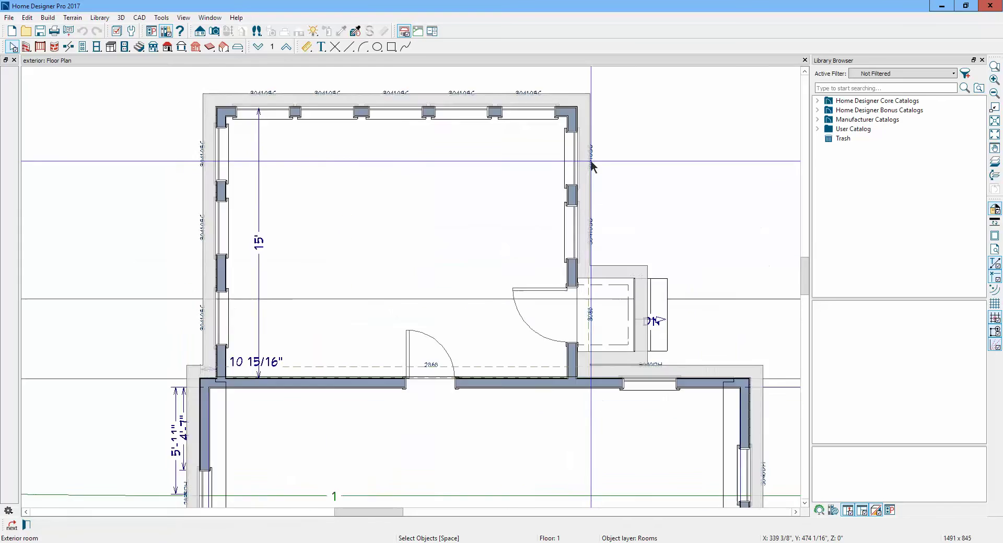
{"action": "key", "text": "Escape"}
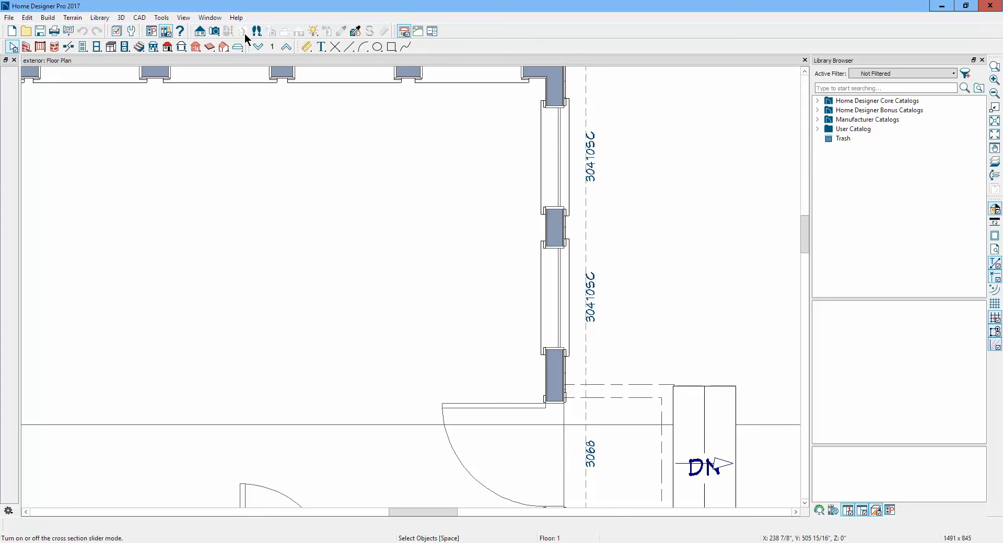
Look through the layer display options for the roof layers' display and lock settings, leaving them unchanged
{"action": "left_click", "coordinate": [117, 33]}
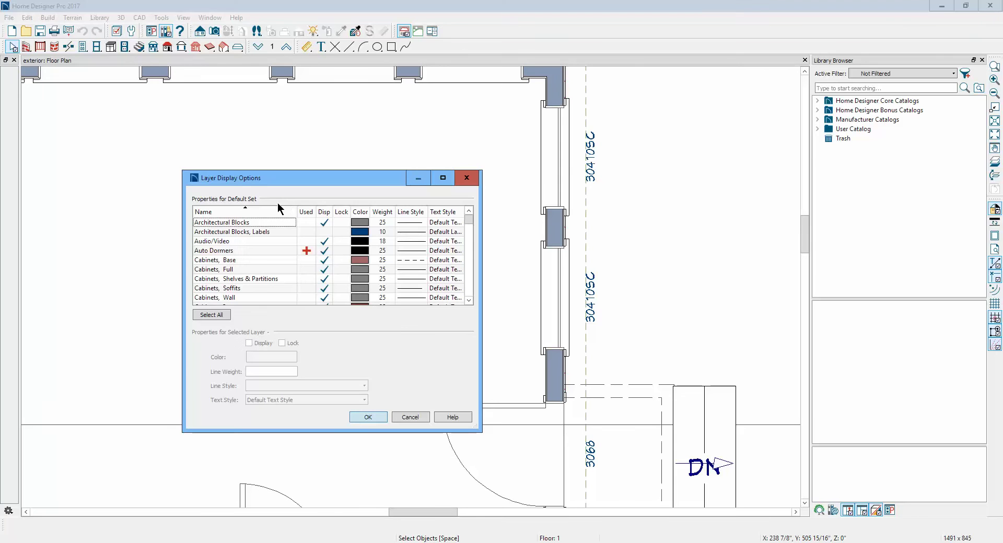
{"action": "scroll", "coordinate": [238, 237], "scroll_direction": "down", "scroll_amount": 9}
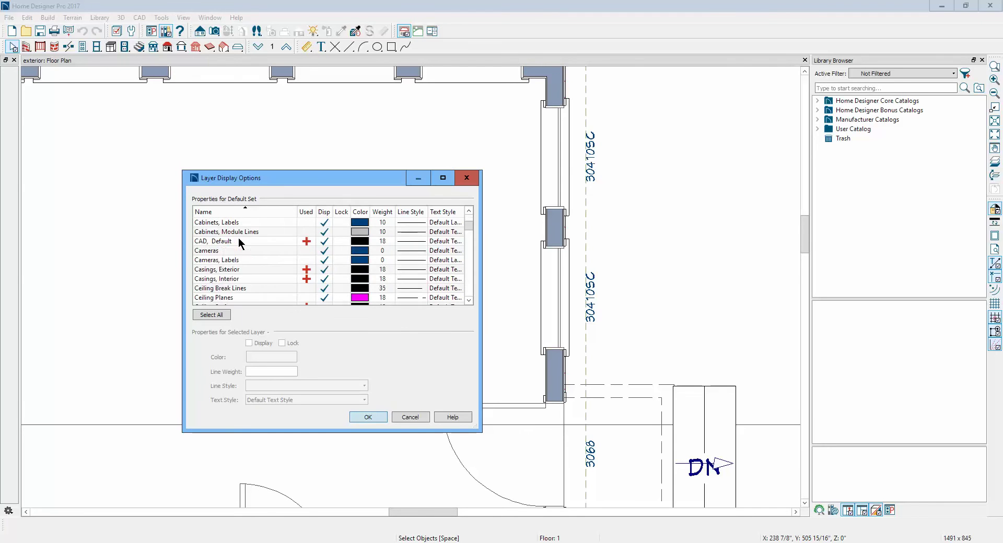
{"action": "scroll", "coordinate": [230, 240], "scroll_direction": "down", "scroll_amount": 1}
{"action": "scroll", "coordinate": [229, 240], "scroll_direction": "up", "scroll_amount": 2}
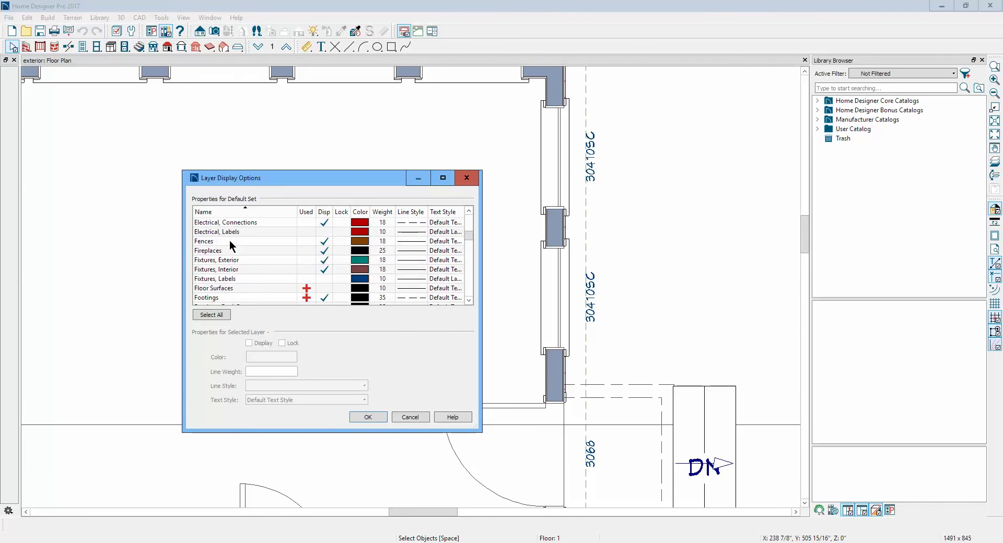
{"action": "scroll", "coordinate": [230, 240], "scroll_direction": "down", "scroll_amount": 8}
{"action": "scroll", "coordinate": [222, 252], "scroll_direction": "down", "scroll_amount": 2}
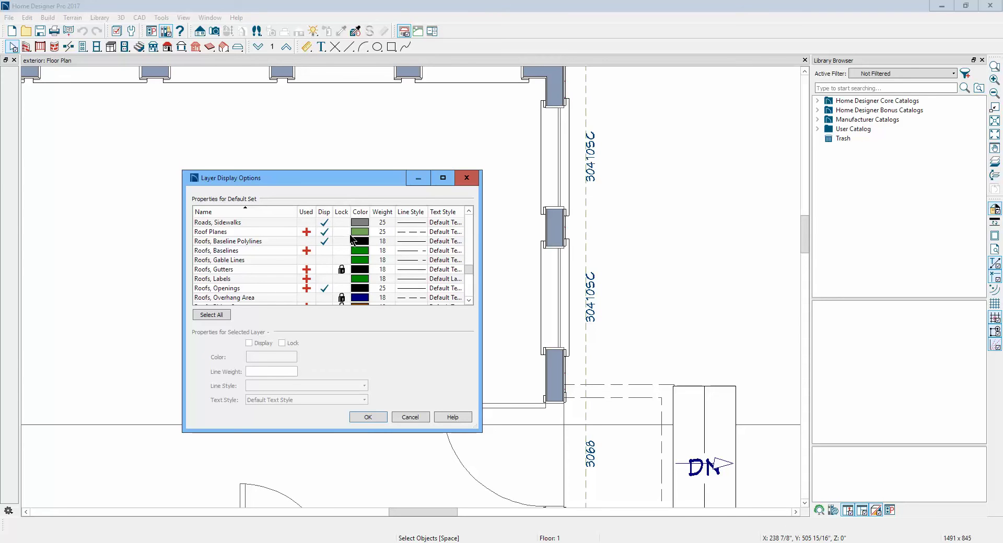
{"action": "left_click", "coordinate": [411, 417]}
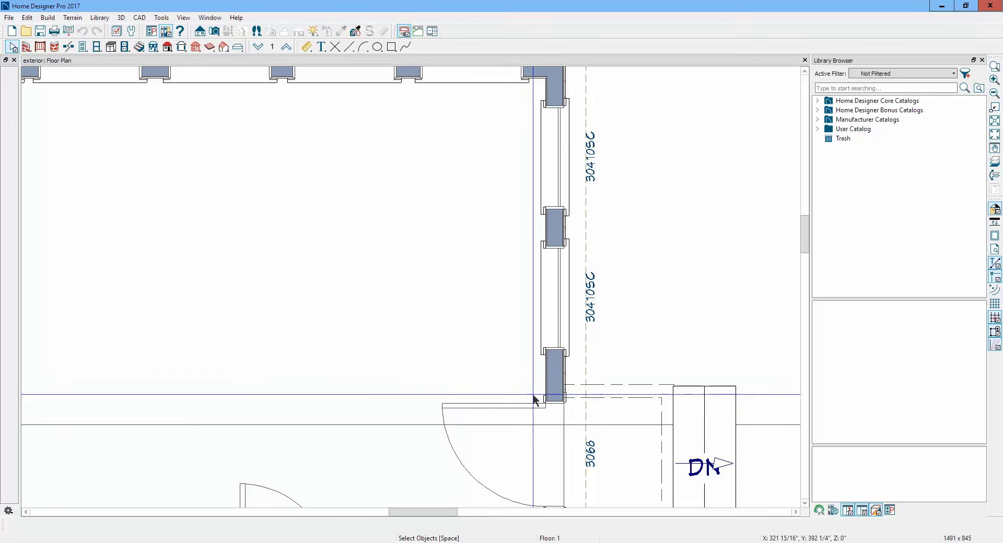
Set the pitch of the rear addition's roof plane to 3" and agree to turn off Auto Rebuild Roofs
{"action": "left_click", "coordinate": [587, 366]}
{"action": "scroll", "coordinate": [684, 272], "scroll_direction": "down", "scroll_amount": 4}
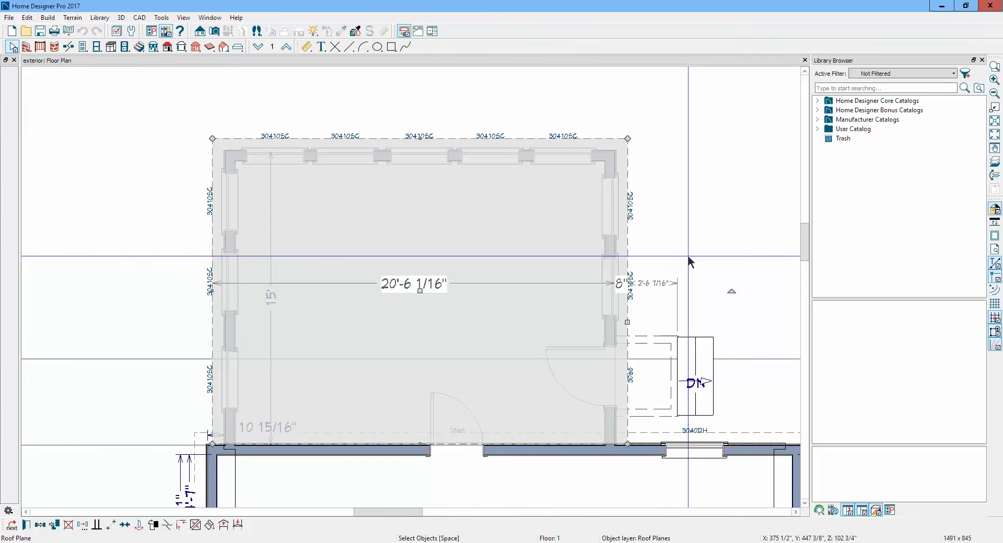
{"action": "scroll", "coordinate": [682, 255], "scroll_direction": "down", "scroll_amount": 1}
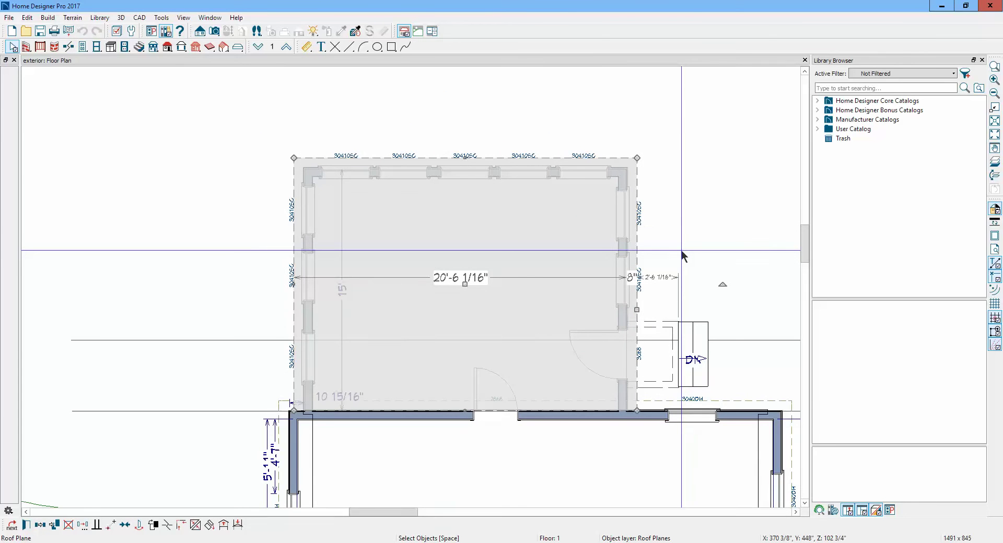
{"action": "scroll", "coordinate": [157, 411], "scroll_direction": "up", "scroll_amount": 1}
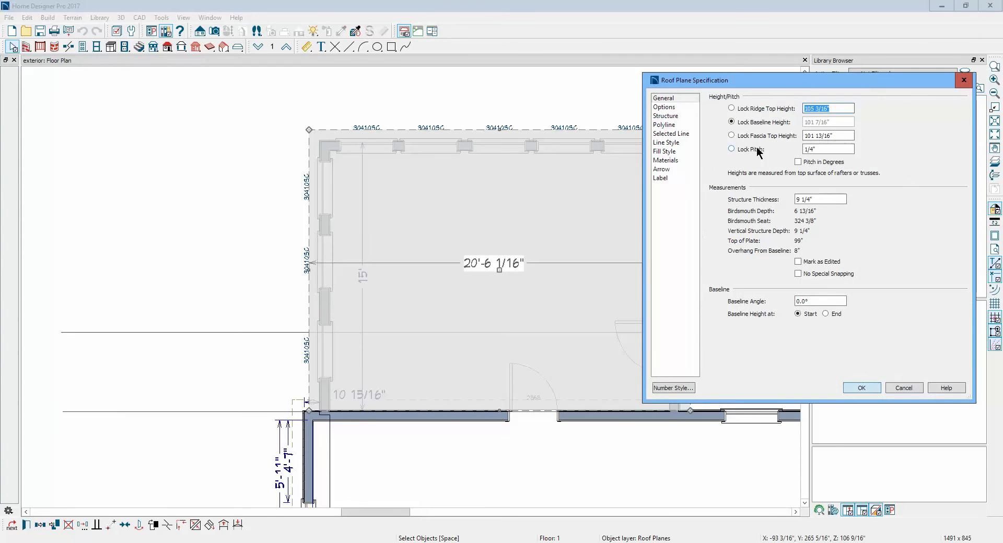
{"action": "left_click_drag", "start_coordinate": [809, 77], "coordinate": [700, 98]}
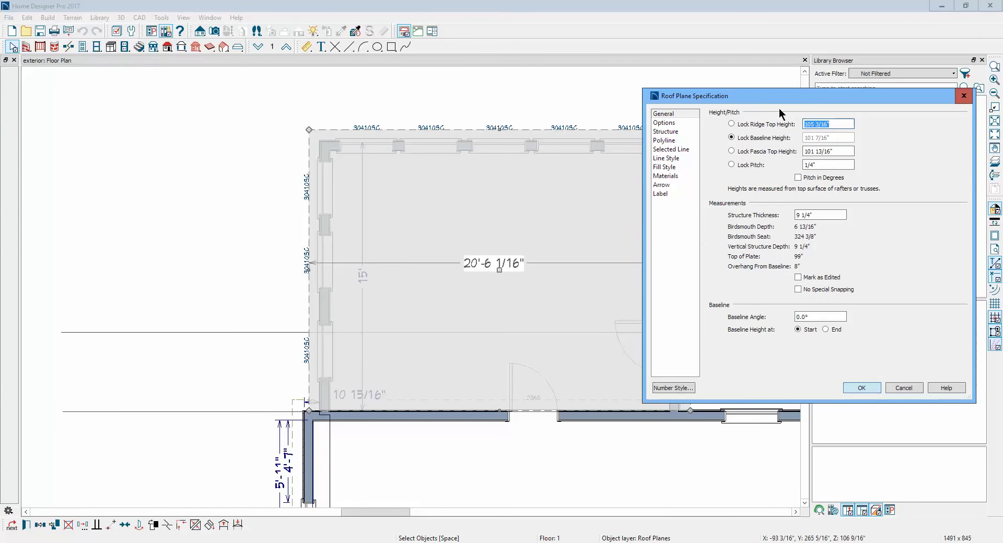
{"action": "left_click_drag", "start_coordinate": [820, 97], "coordinate": [829, 141]}
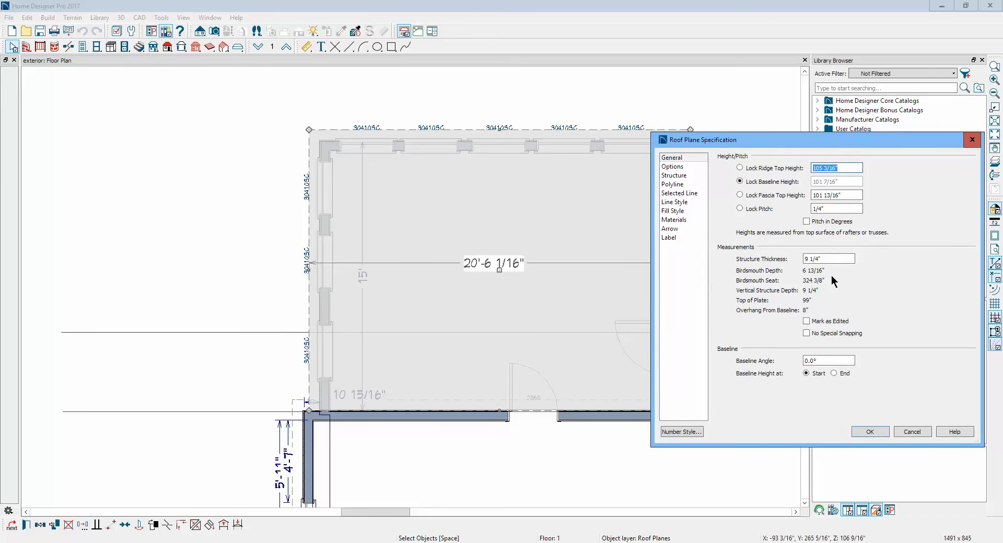
{"action": "double_click", "coordinate": [834, 208]}
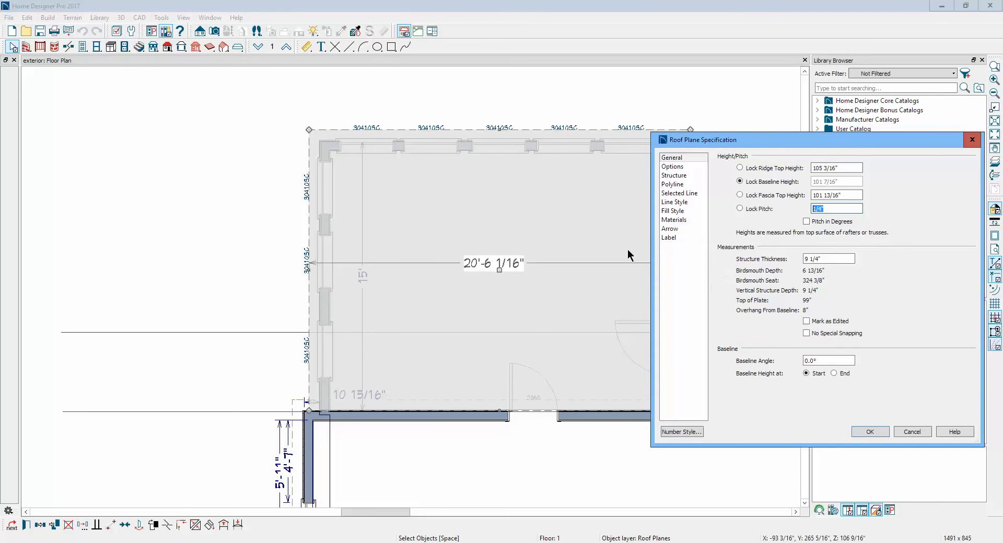
{"action": "type", "text": "3"}
{"action": "left_click", "coordinate": [870, 431]}
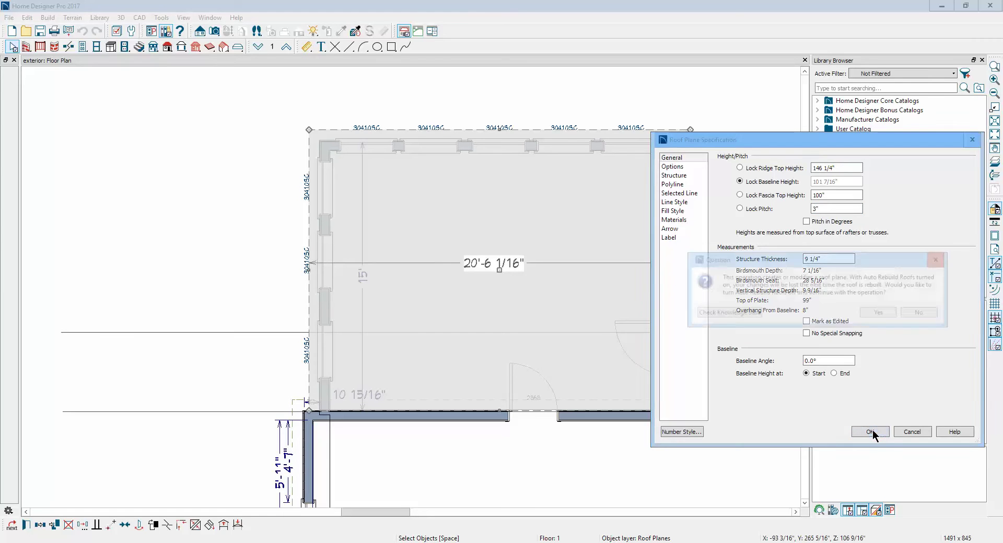
{"action": "left_click", "coordinate": [879, 312]}
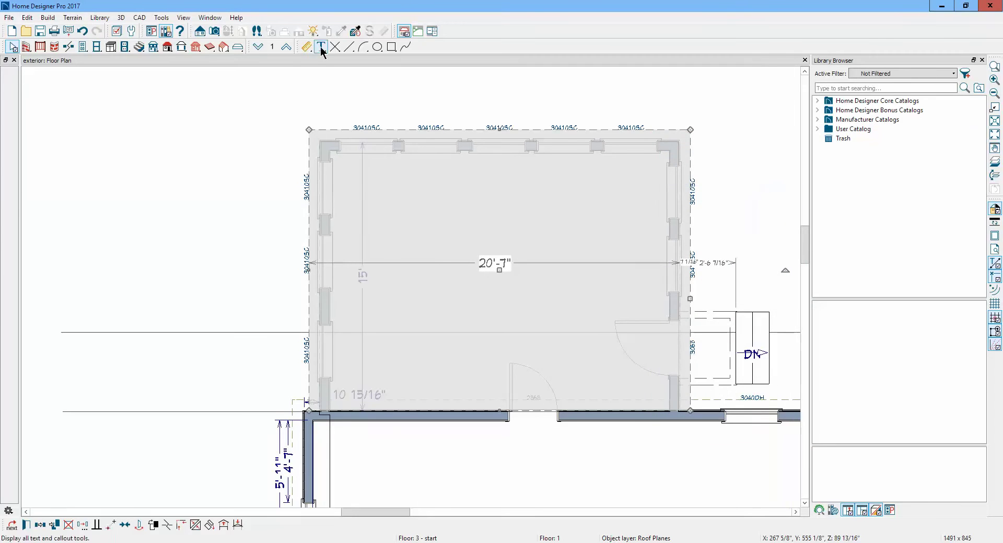
Check the Build Roof settings, including Auto Rebuild Roofs, and close them without making changes
{"action": "left_click", "coordinate": [47, 18]}
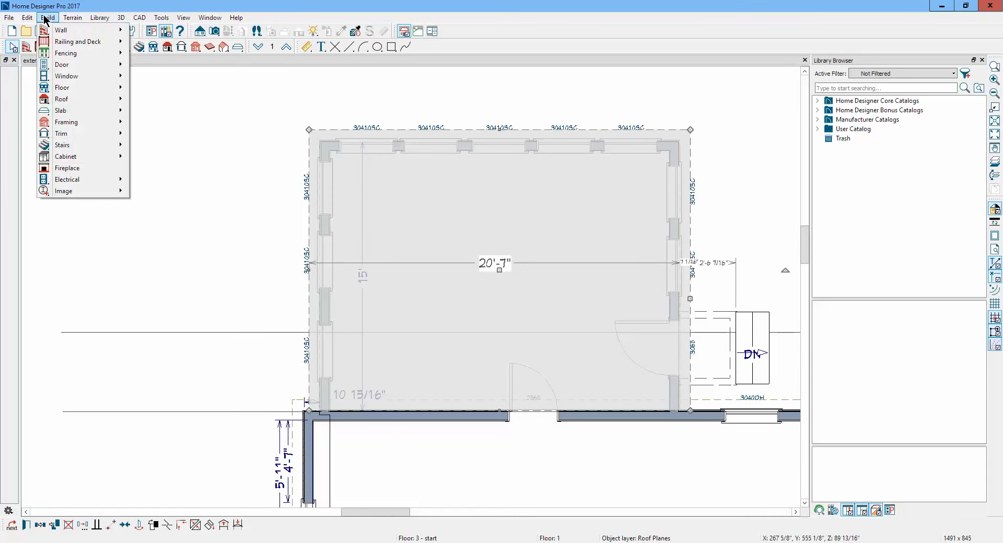
{"action": "mouse_move", "coordinate": [71, 148]}
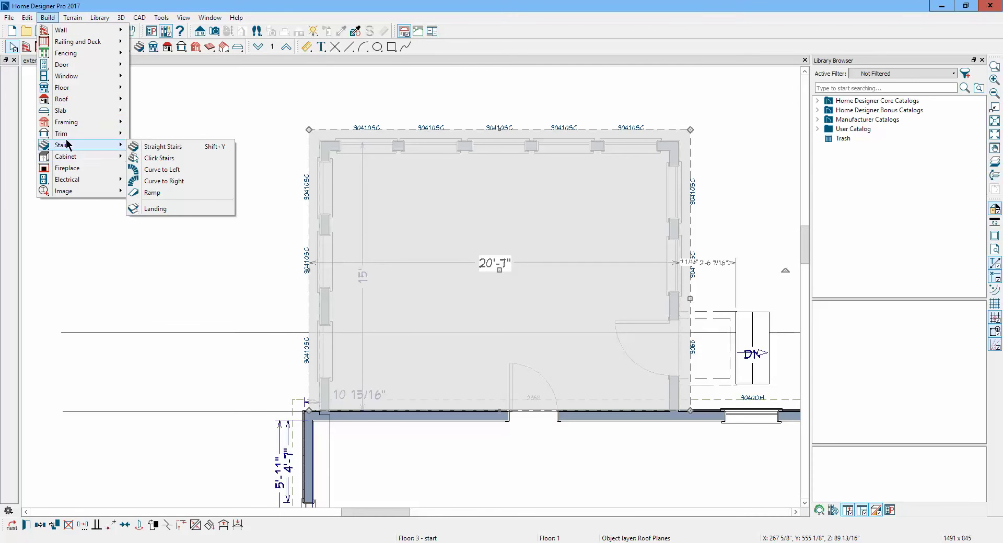
{"action": "mouse_move", "coordinate": [67, 100]}
{"action": "left_click", "coordinate": [157, 105]}
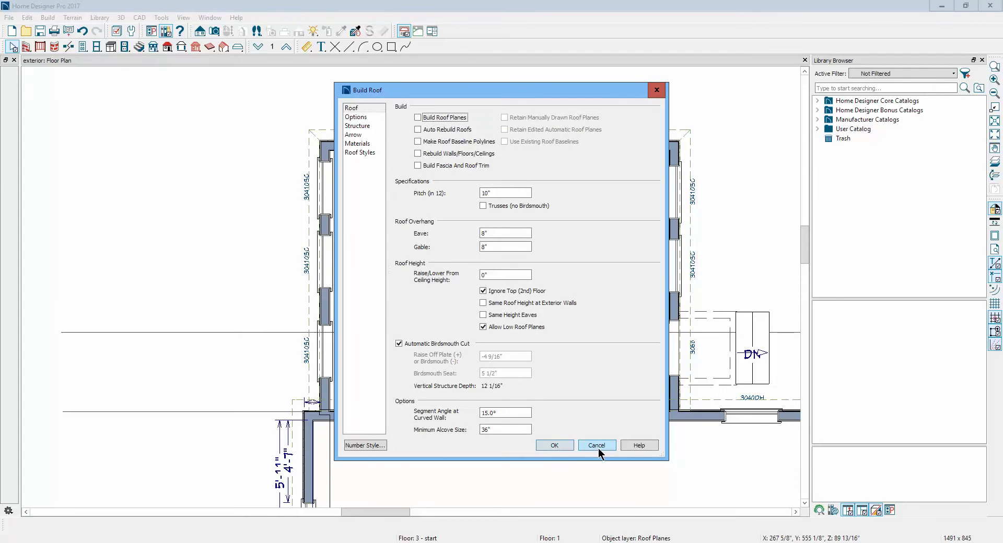
{"action": "left_click", "coordinate": [597, 447]}
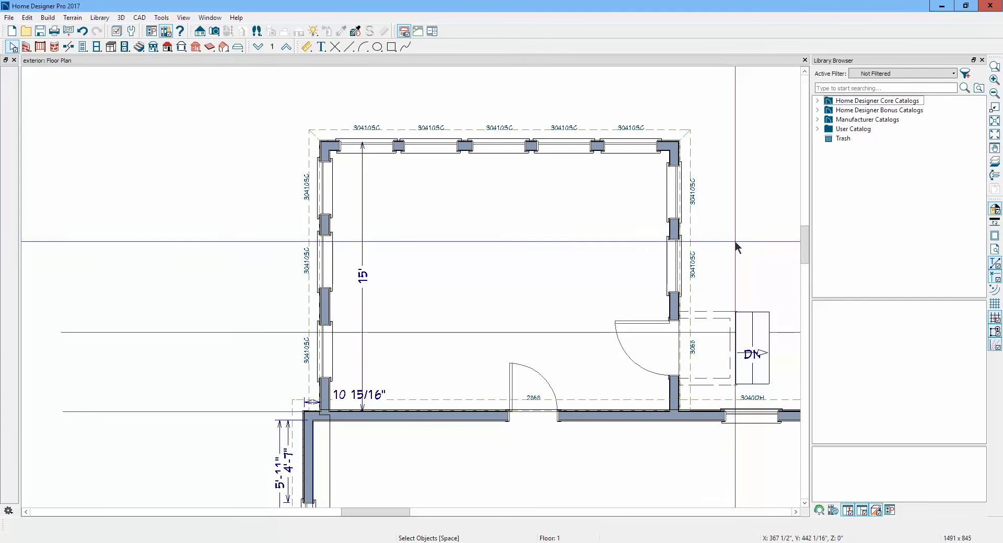
Create a perspective full overview, dismiss the missing files list, and view the addition's roof where it meets the upper rear wall
{"action": "left_click", "coordinate": [215, 32]}
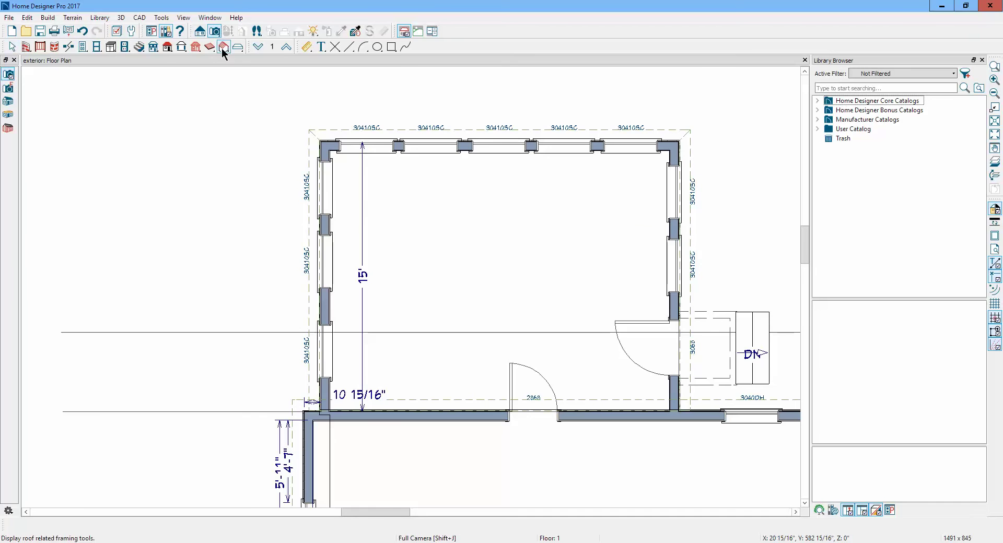
{"action": "left_click", "coordinate": [8, 101]}
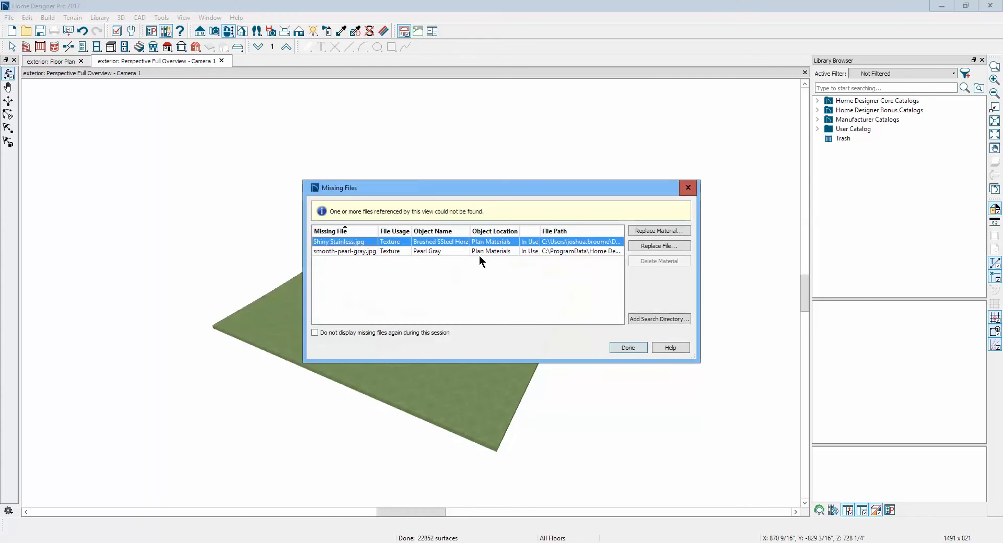
{"action": "left_click", "coordinate": [618, 346]}
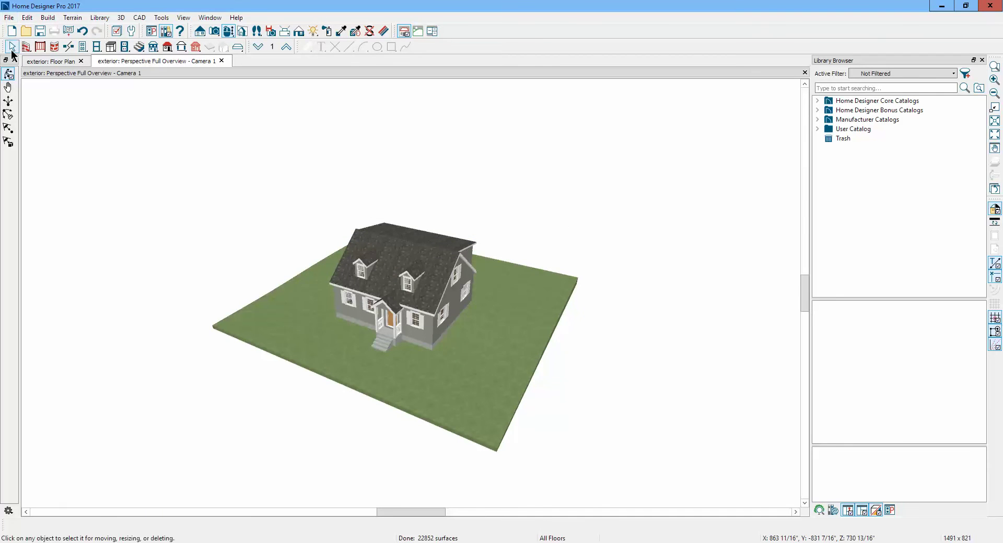
{"action": "left_click_drag", "start_coordinate": [309, 232], "coordinate": [181, 248]}
{"action": "scroll", "coordinate": [408, 272], "scroll_direction": "up", "scroll_amount": 5}
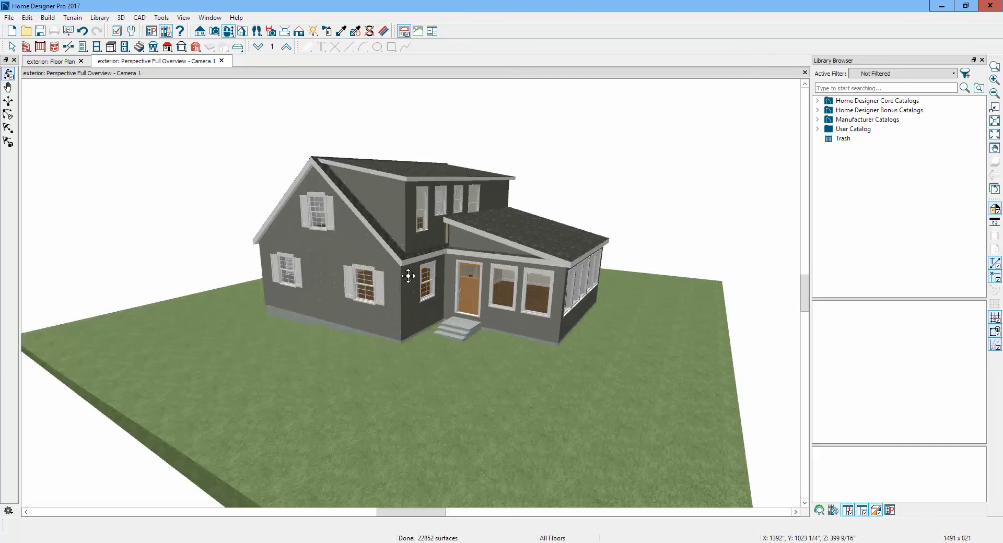
{"action": "scroll", "coordinate": [478, 201], "scroll_direction": "up", "scroll_amount": 5}
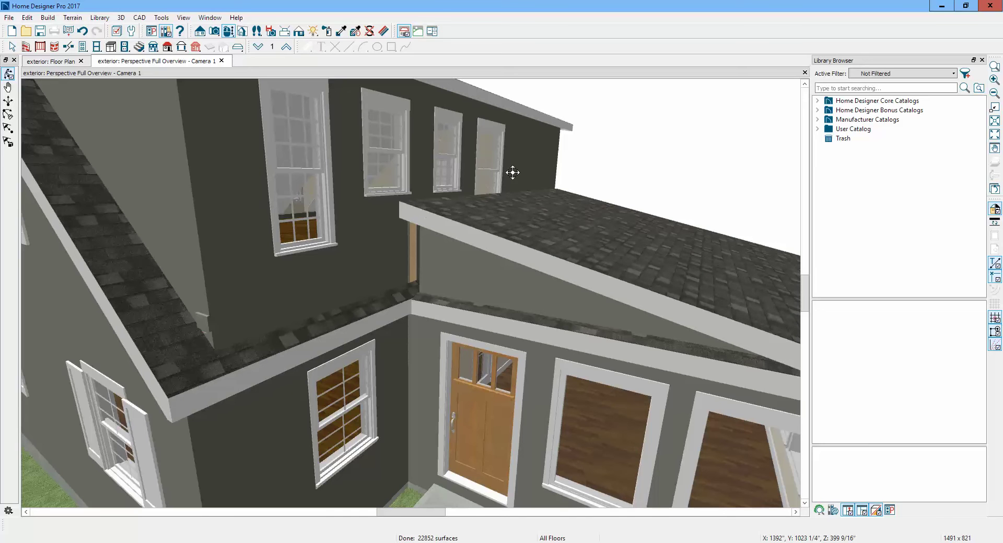
Examine the upper-floor rear windows one by one, comparing their sizes and sill heights where the addition's roof meets the wall
{"action": "key", "text": "space"}
{"action": "left_click", "coordinate": [487, 159]}
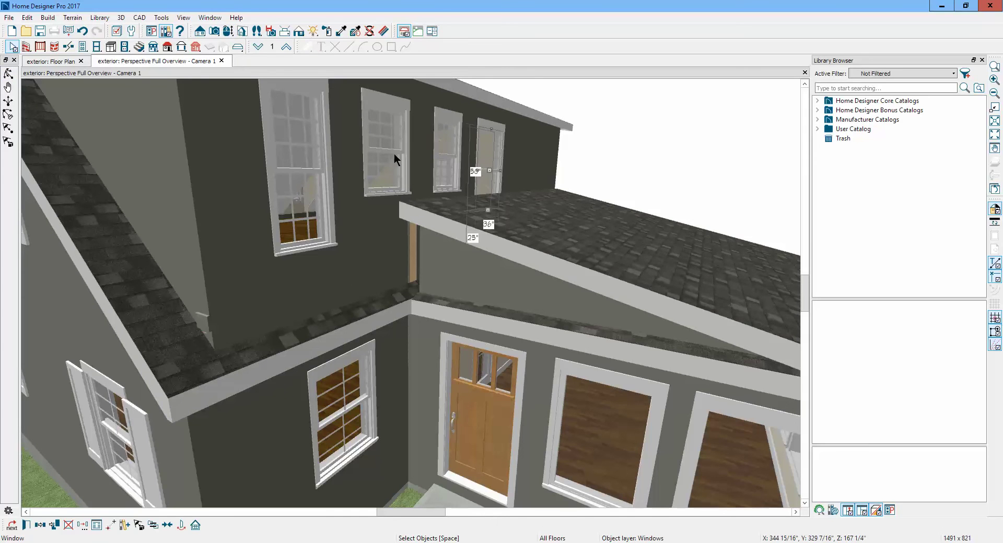
{"action": "left_click", "coordinate": [440, 156]}
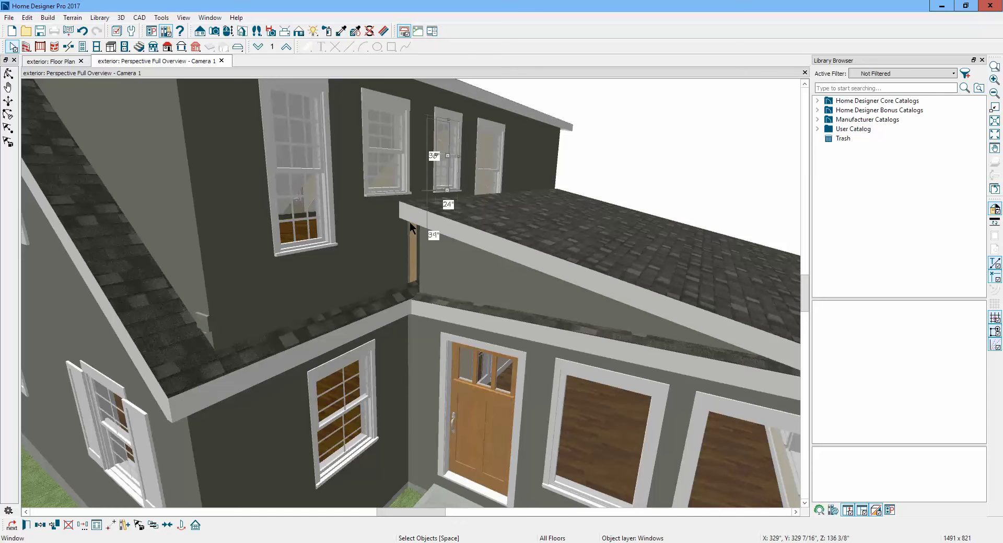
{"action": "left_click", "coordinate": [378, 164]}
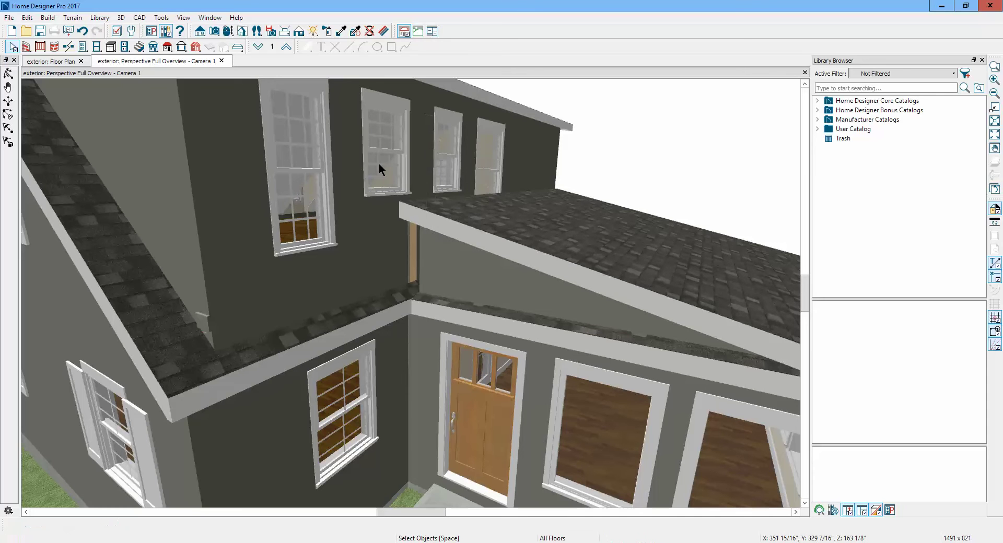
{"action": "left_click", "coordinate": [494, 164]}
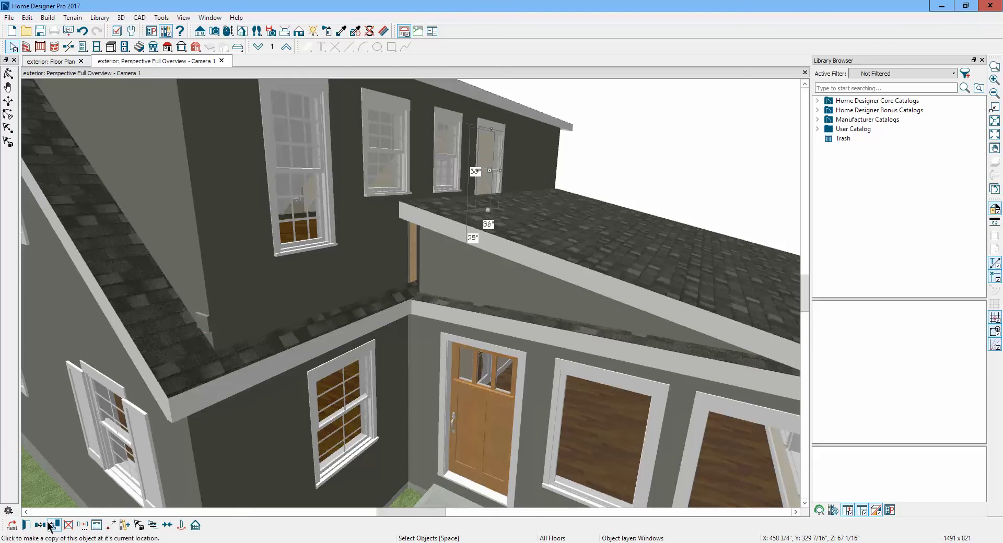
{"action": "left_click", "coordinate": [378, 159]}
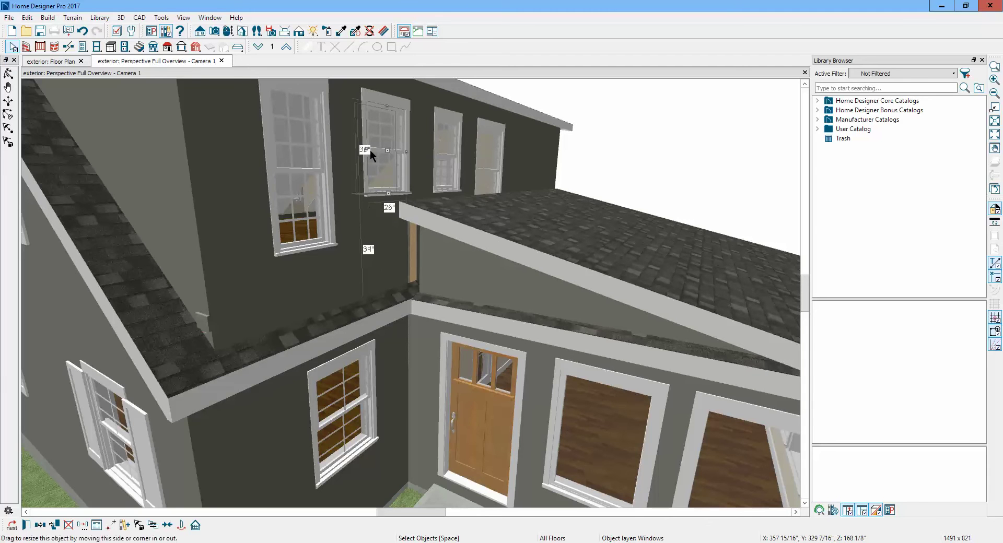
{"action": "scroll", "coordinate": [369, 150], "scroll_direction": "up", "scroll_amount": 5}
{"action": "scroll", "coordinate": [368, 157], "scroll_direction": "down", "scroll_amount": 2}
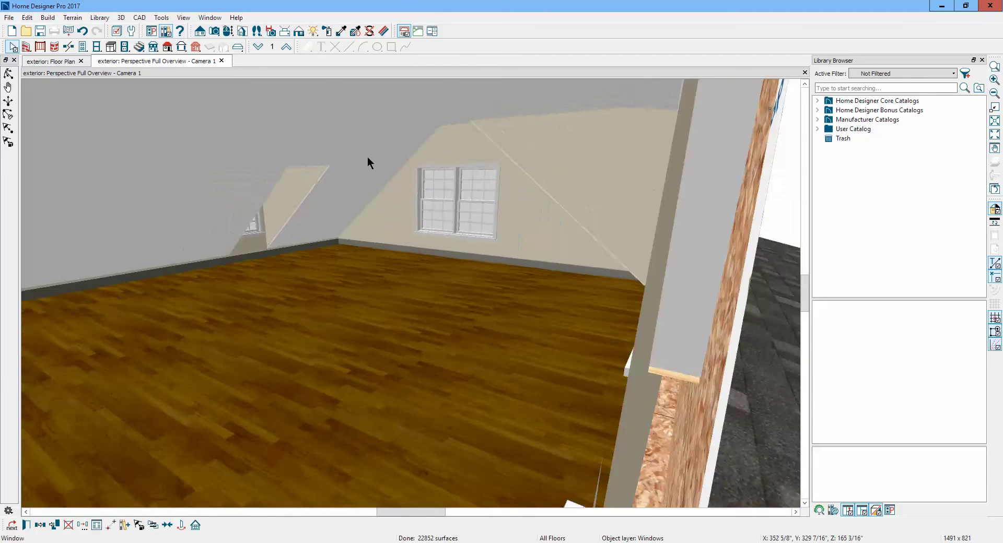
{"action": "scroll", "coordinate": [368, 157], "scroll_direction": "down", "scroll_amount": 3}
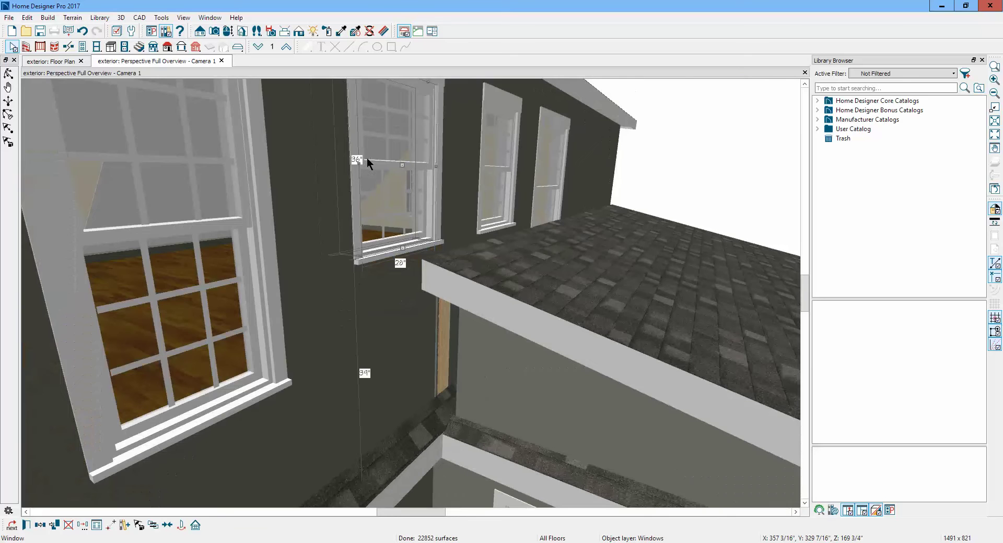
{"action": "scroll", "coordinate": [366, 158], "scroll_direction": "down", "scroll_amount": 1}
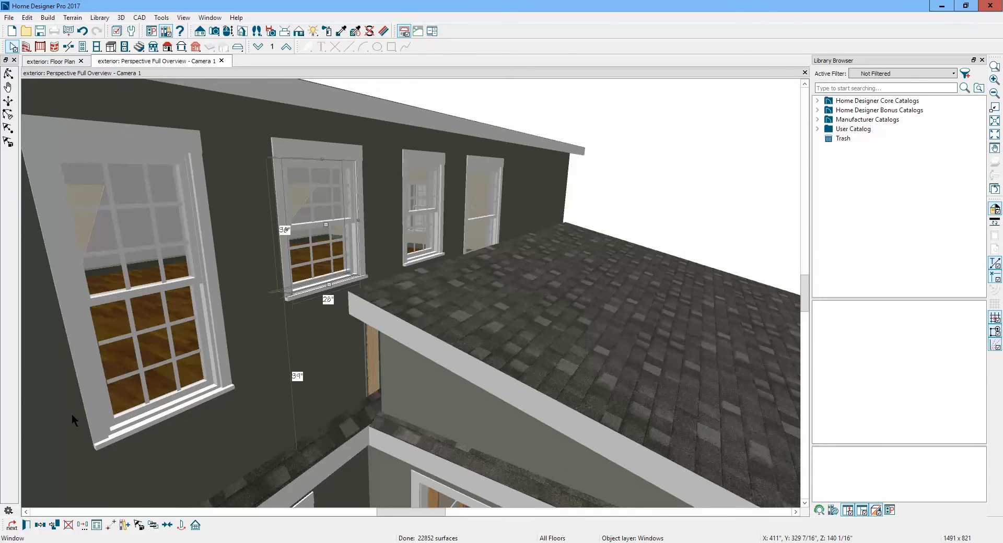
Delete the upper-floor window farthest along the rear wall, whose lower part is covered by the addition's roof
{"action": "right_click", "coordinate": [482, 196]}
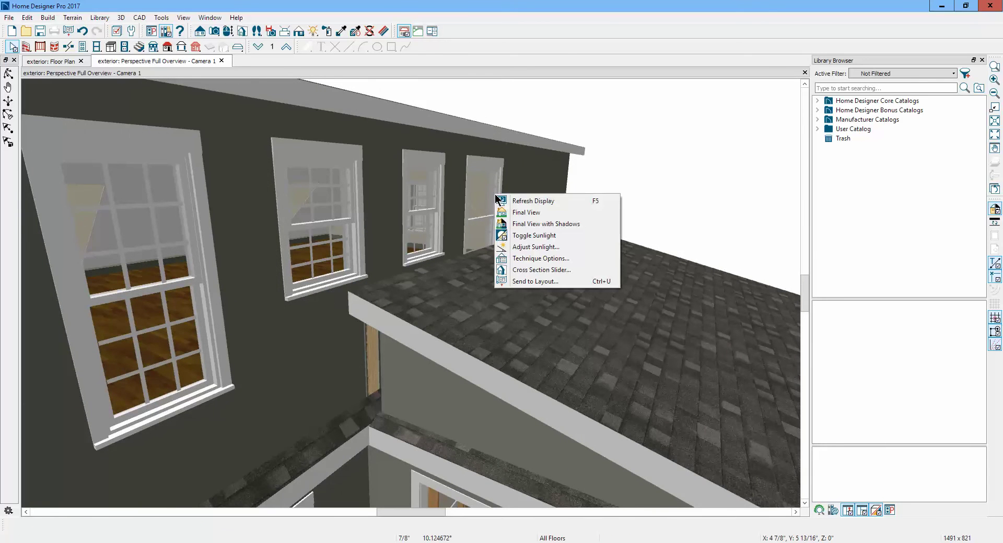
{"action": "left_click", "coordinate": [478, 194]}
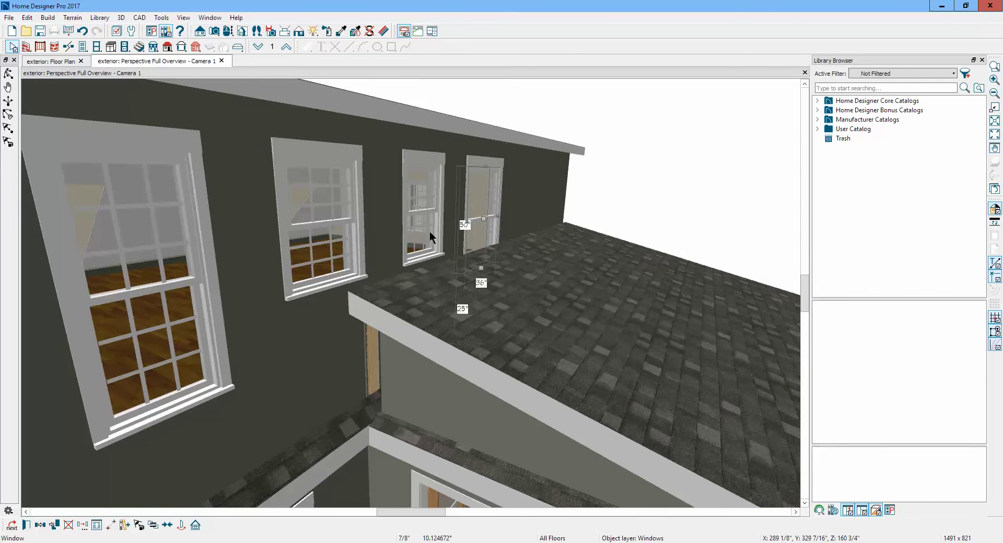
{"action": "key", "text": "Delete"}
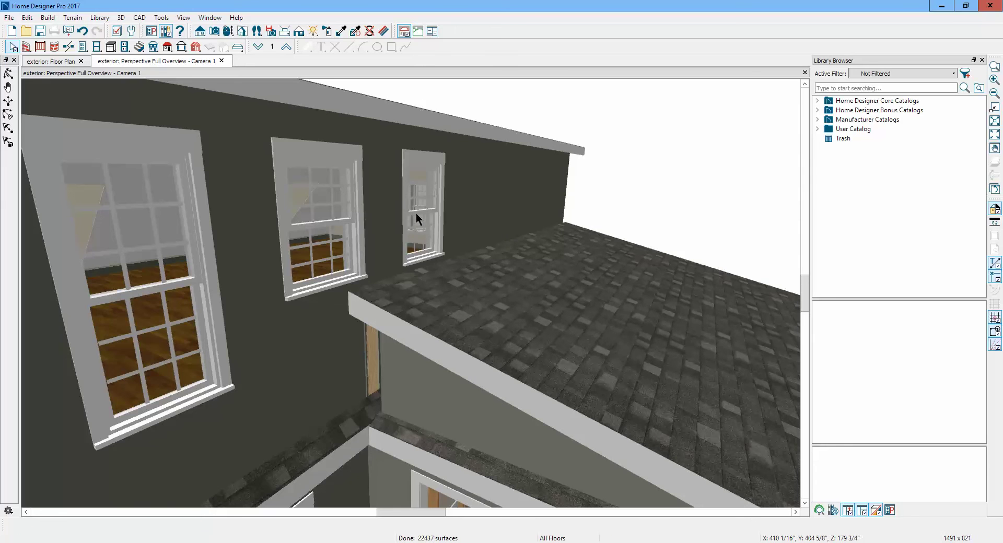
Copy the 24-inch-wide upper window along the rear wall, placing the duplicate farther along above the addition's roof
{"action": "right_click", "coordinate": [422, 216]}
{"action": "left_click", "coordinate": [422, 199]}
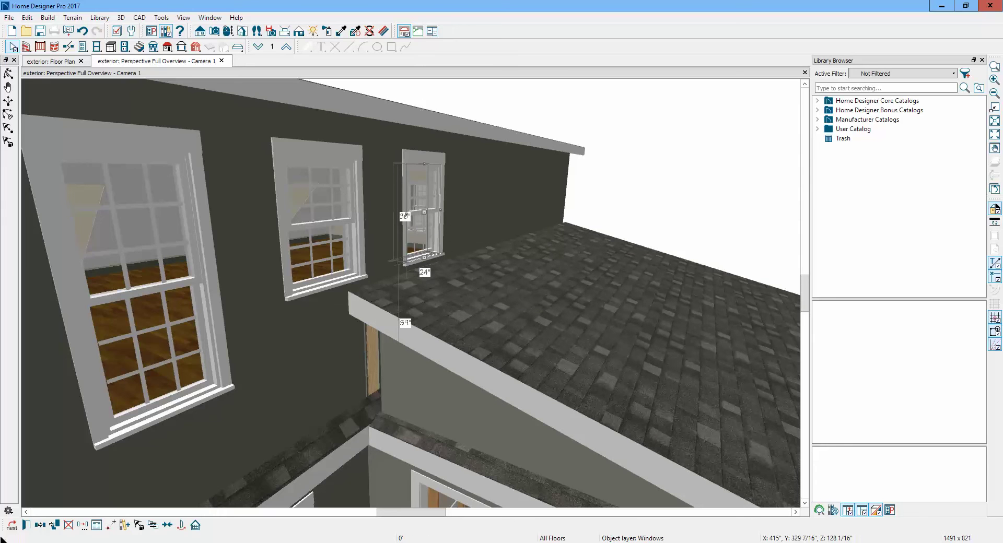
{"action": "left_click", "coordinate": [41, 525]}
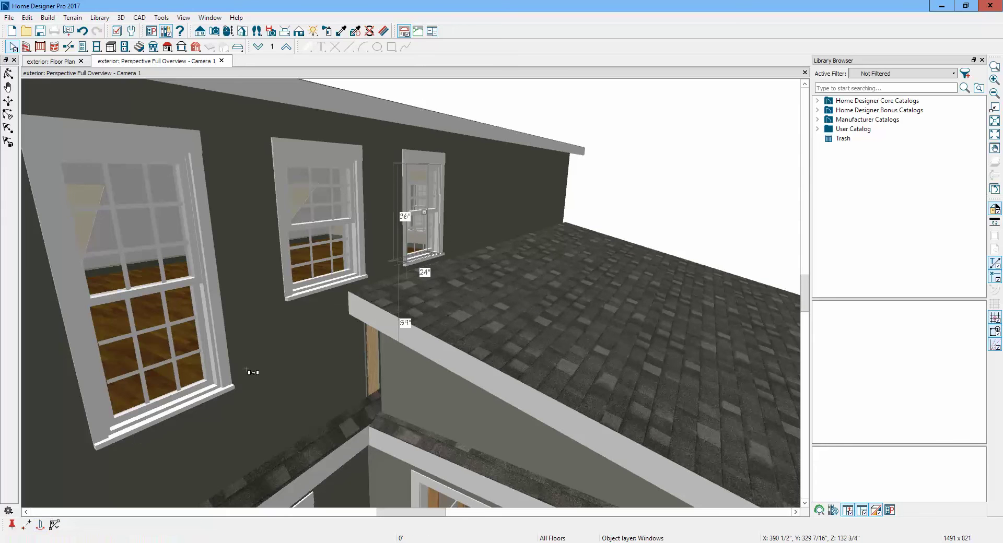
{"action": "left_click_drag", "start_coordinate": [423, 212], "coordinate": [495, 196]}
{"action": "left_click_drag", "start_coordinate": [479, 329], "coordinate": [480, 345]}
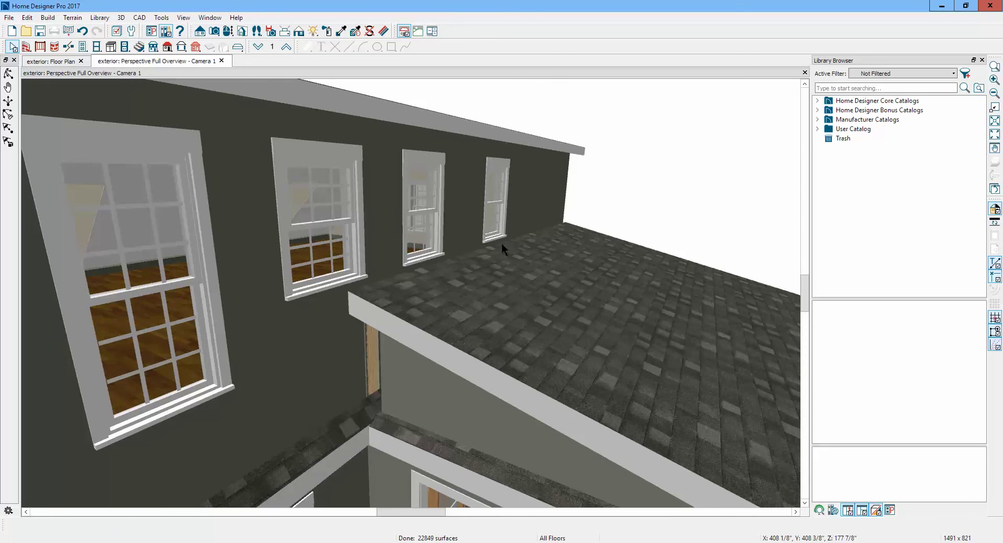
{"action": "scroll", "coordinate": [498, 256], "scroll_direction": "down", "scroll_amount": 5}
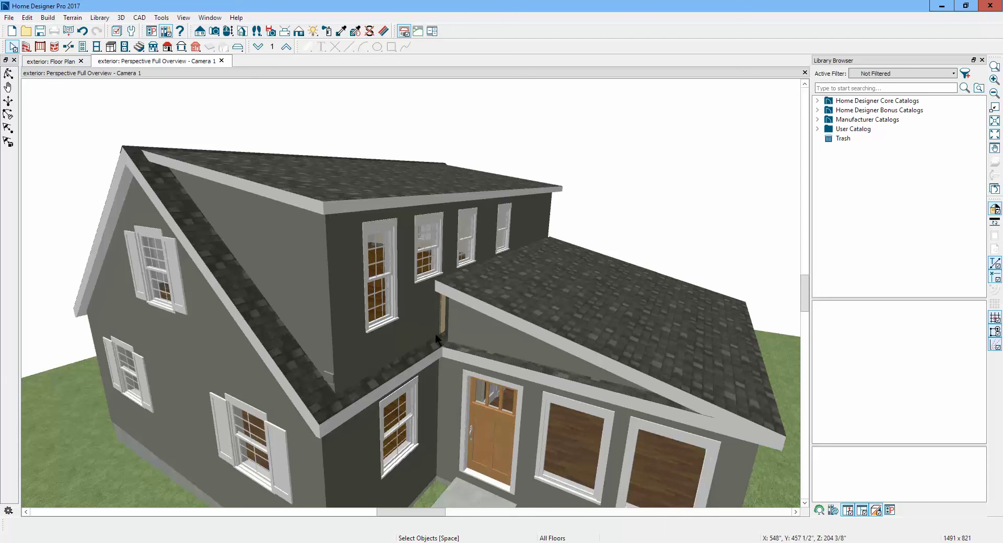
In the floor plan, check the main house's rear roof plane height and pitch settings, and close the specification without changes
{"action": "left_click", "coordinate": [418, 361]}
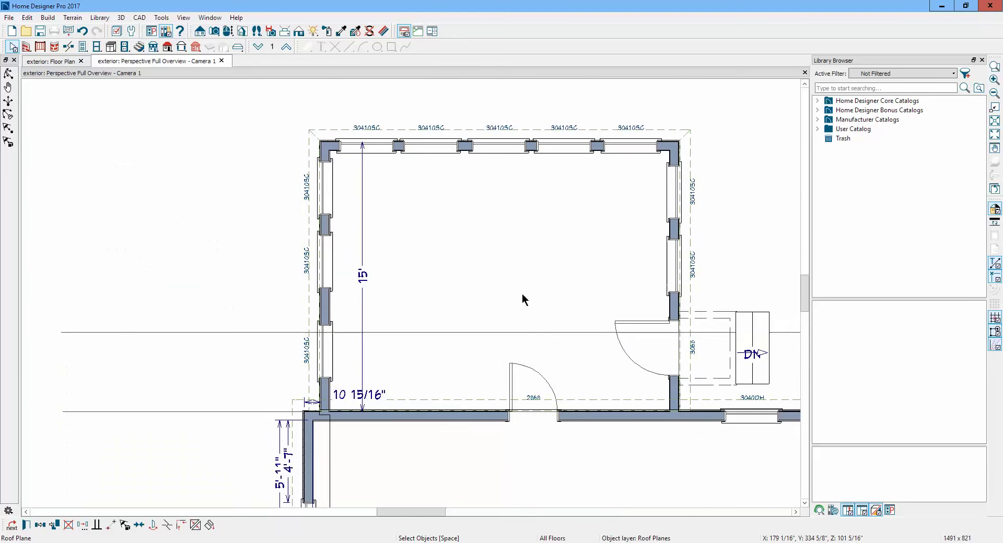
{"action": "scroll", "coordinate": [619, 157], "scroll_direction": "down", "scroll_amount": 6}
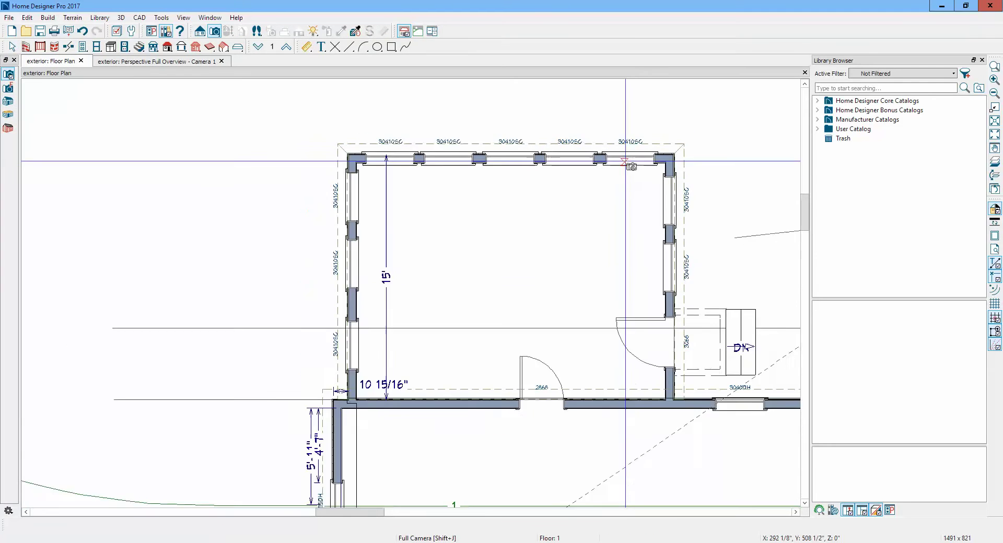
{"action": "scroll", "coordinate": [543, 392], "scroll_direction": "up", "scroll_amount": 6}
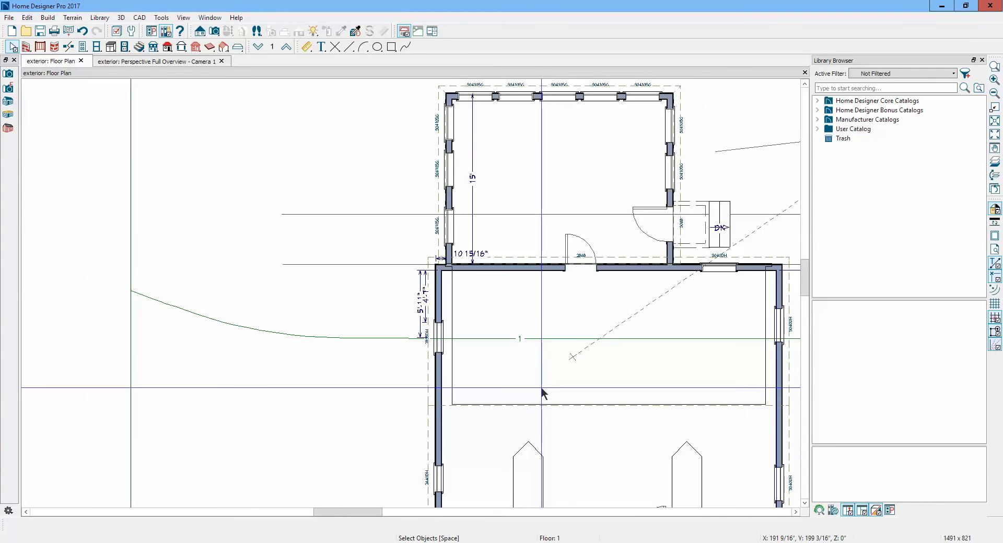
{"action": "left_click", "coordinate": [518, 244]}
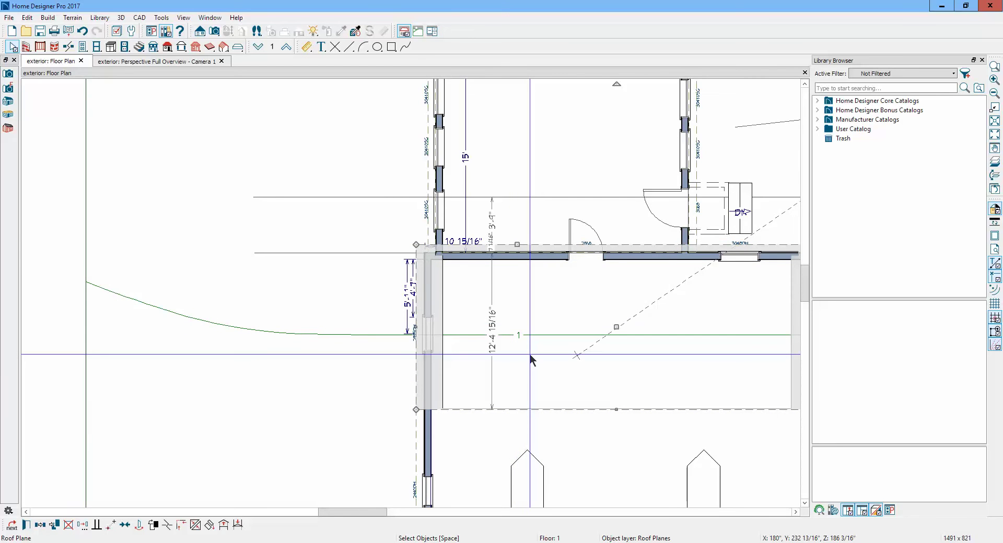
{"action": "scroll", "coordinate": [518, 343], "scroll_direction": "down", "scroll_amount": 2}
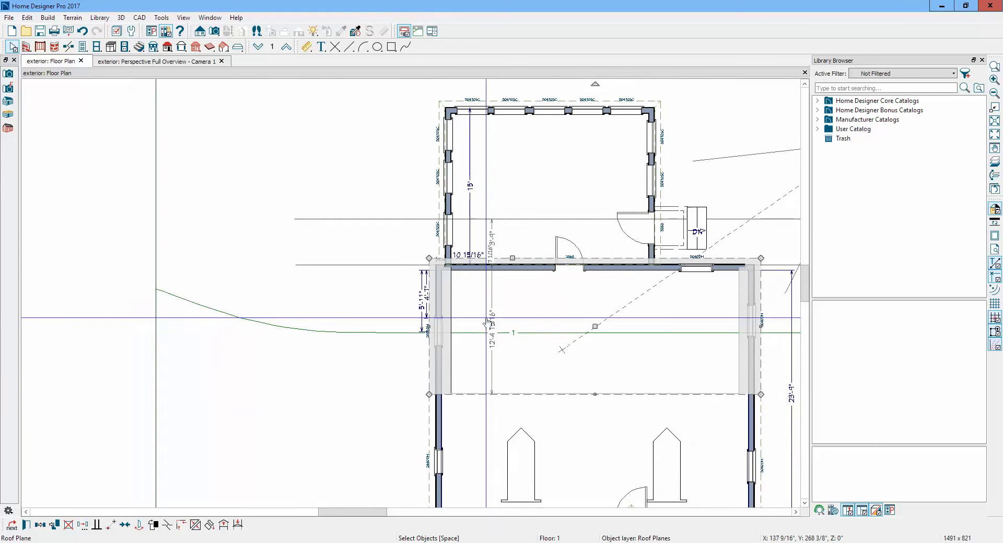
{"action": "left_click", "coordinate": [27, 525]}
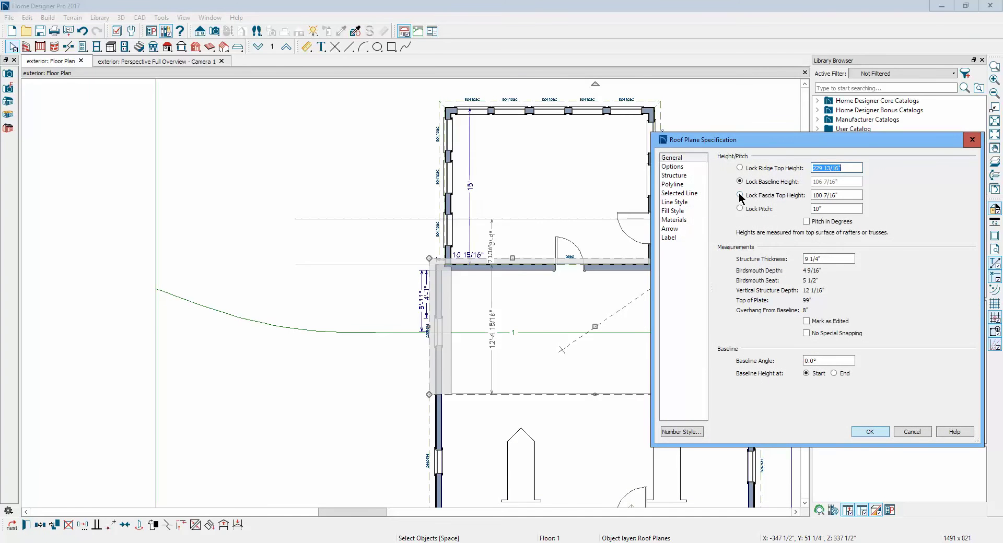
{"action": "double_click", "coordinate": [830, 209]}
{"action": "left_click", "coordinate": [911, 432]}
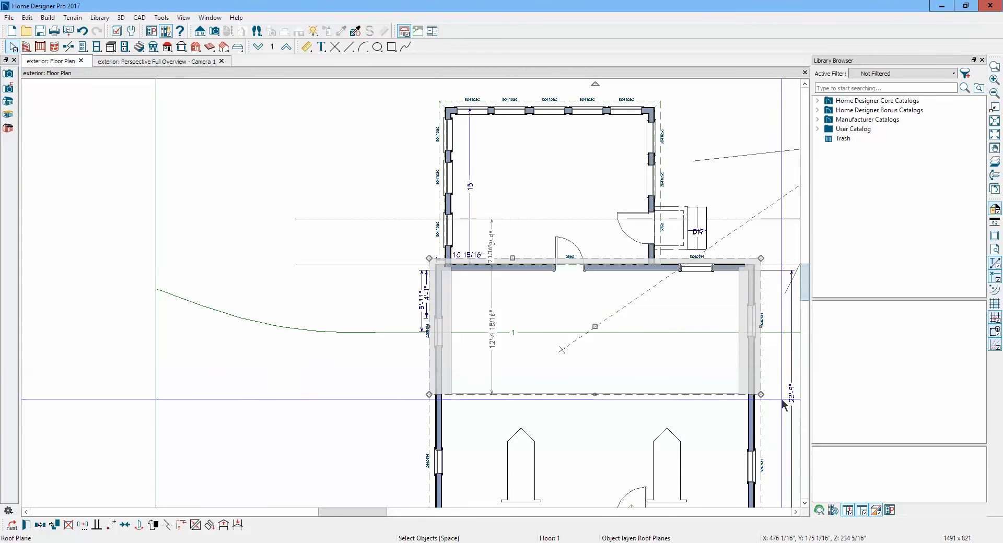
Select the main house's rear roof plane by its side edge and examine its outline against the inner opening line
{"action": "left_click", "coordinate": [739, 359]}
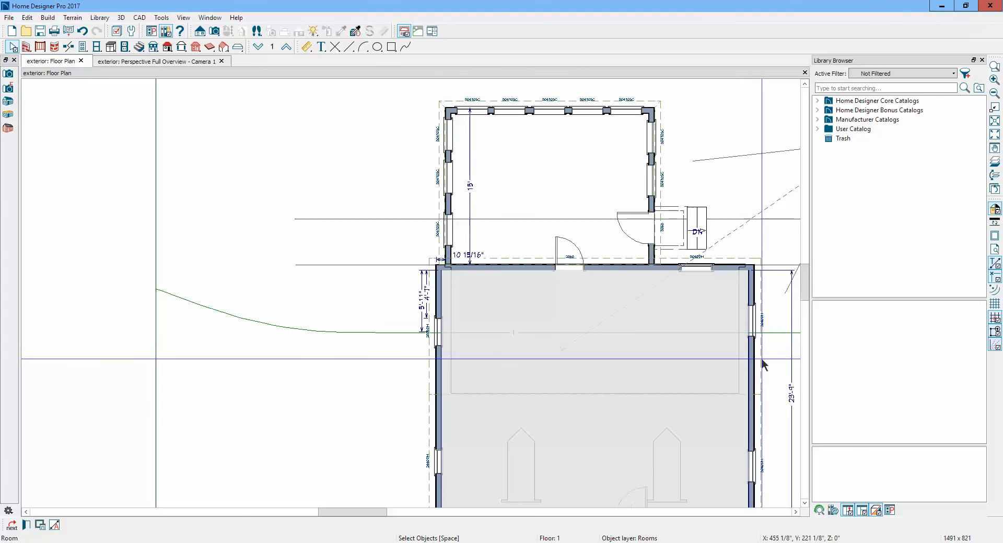
{"action": "left_click", "coordinate": [763, 359]}
{"action": "left_click", "coordinate": [762, 362]}
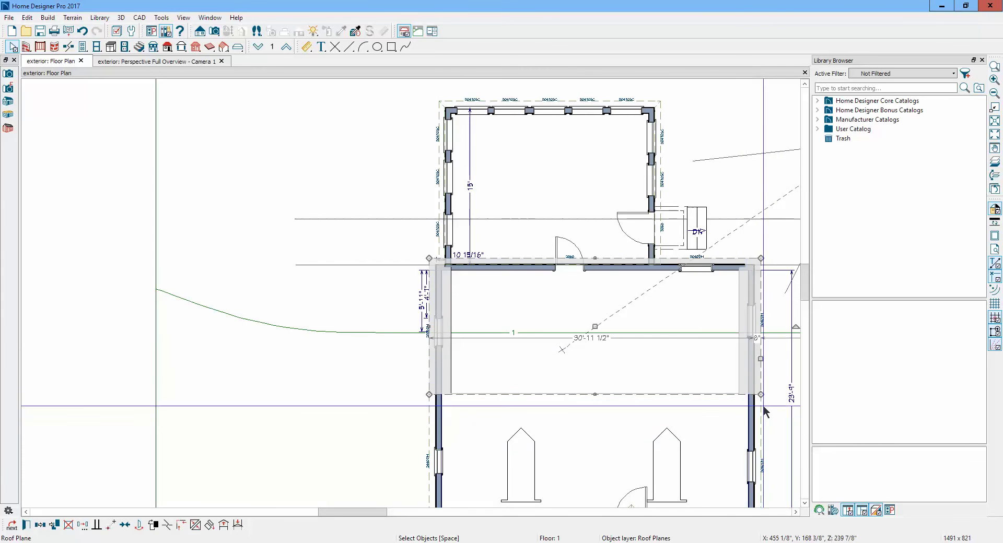
{"action": "scroll", "coordinate": [761, 399], "scroll_direction": "up", "scroll_amount": 2}
{"action": "scroll", "coordinate": [758, 393], "scroll_direction": "up", "scroll_amount": 1}
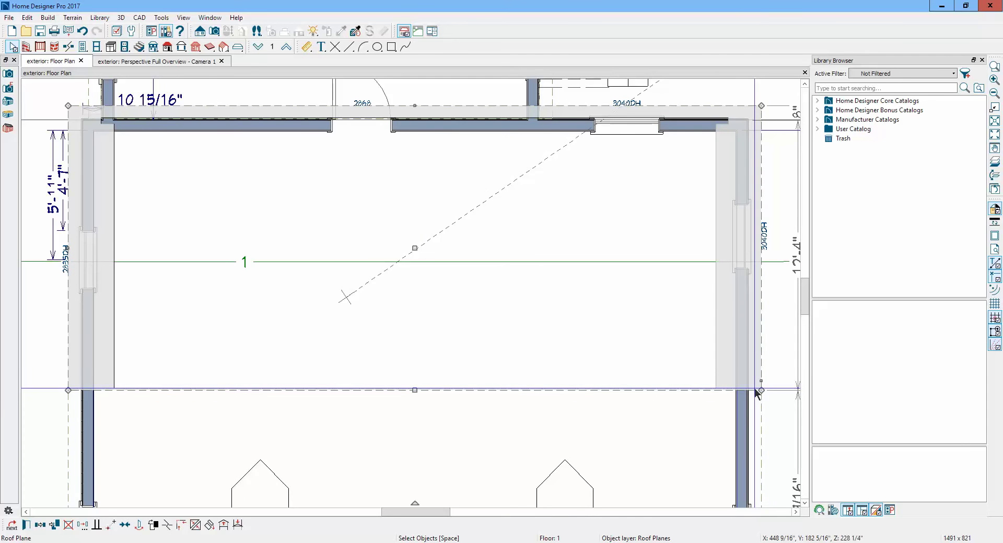
{"action": "scroll", "coordinate": [757, 359], "scroll_direction": "down", "scroll_amount": 1}
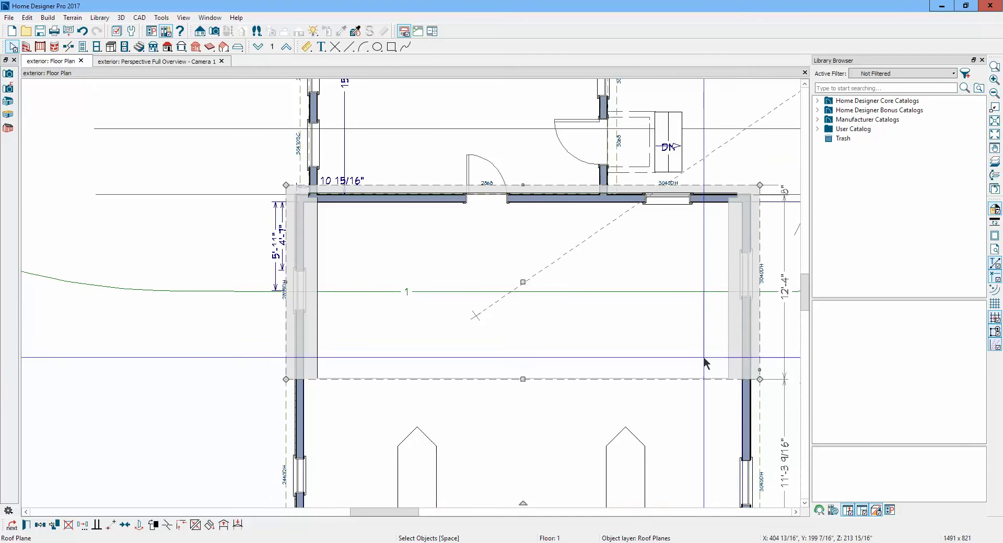
{"action": "scroll", "coordinate": [700, 358], "scroll_direction": "down", "scroll_amount": 1}
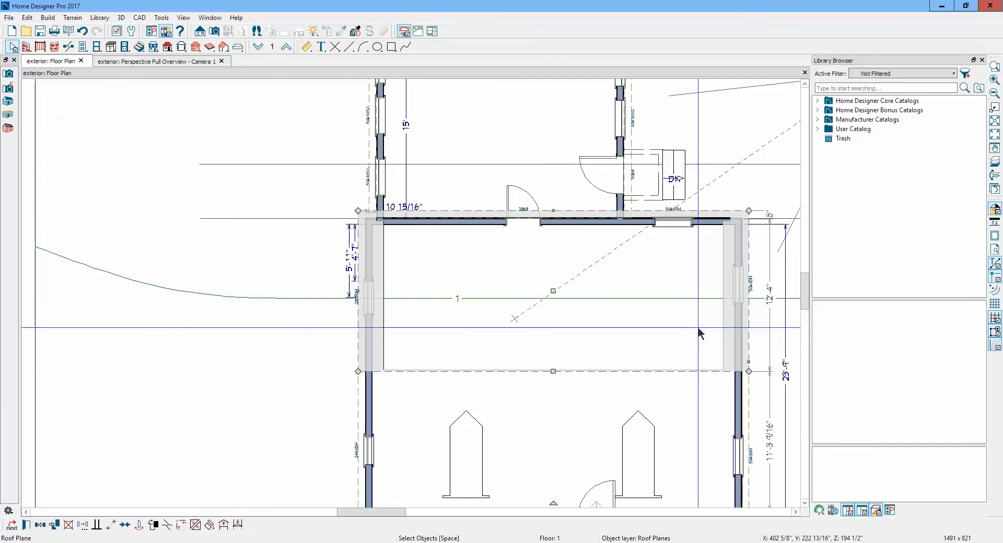
Try to select the solid inner outline of the roof opening near both side walls on floor 1
{"action": "left_click", "coordinate": [723, 326]}
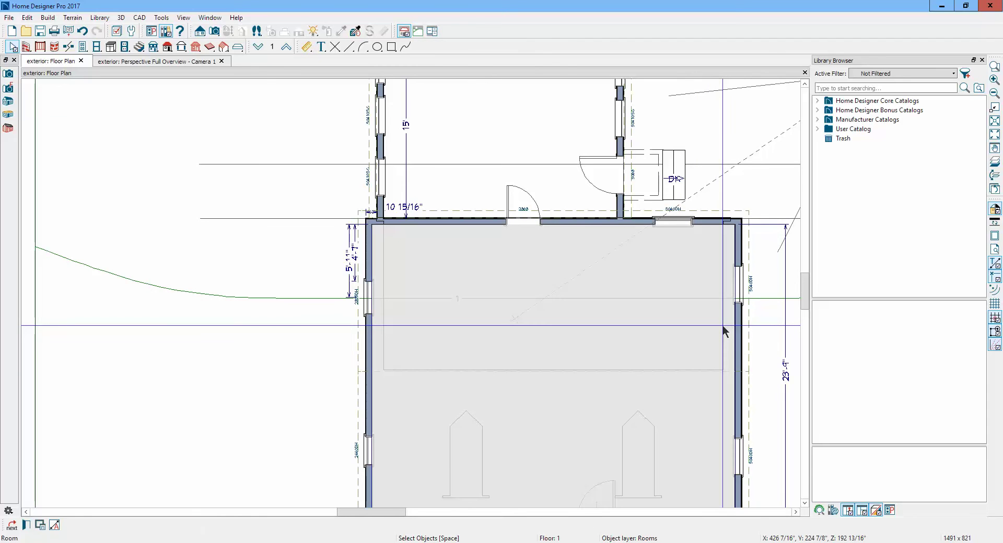
{"action": "key", "text": "Escape"}
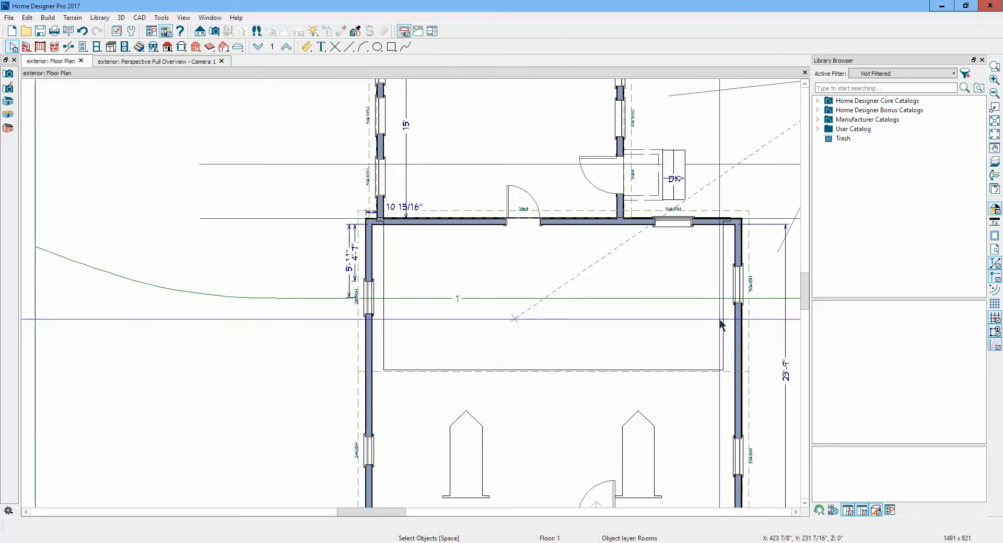
{"action": "left_click", "coordinate": [722, 317]}
{"action": "left_click", "coordinate": [722, 318]}
{"action": "key", "text": "Escape"}
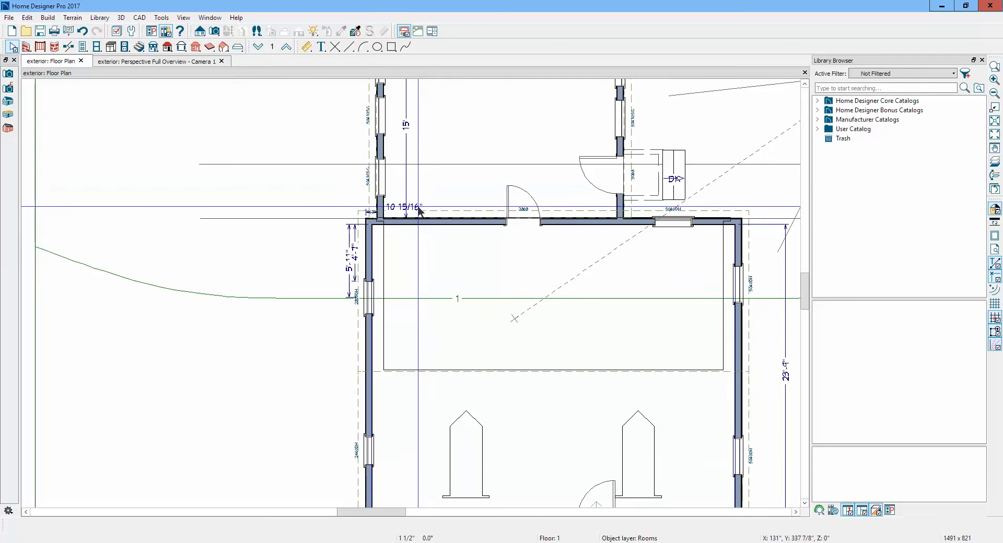
{"action": "scroll", "coordinate": [387, 262], "scroll_direction": "up", "scroll_amount": 2}
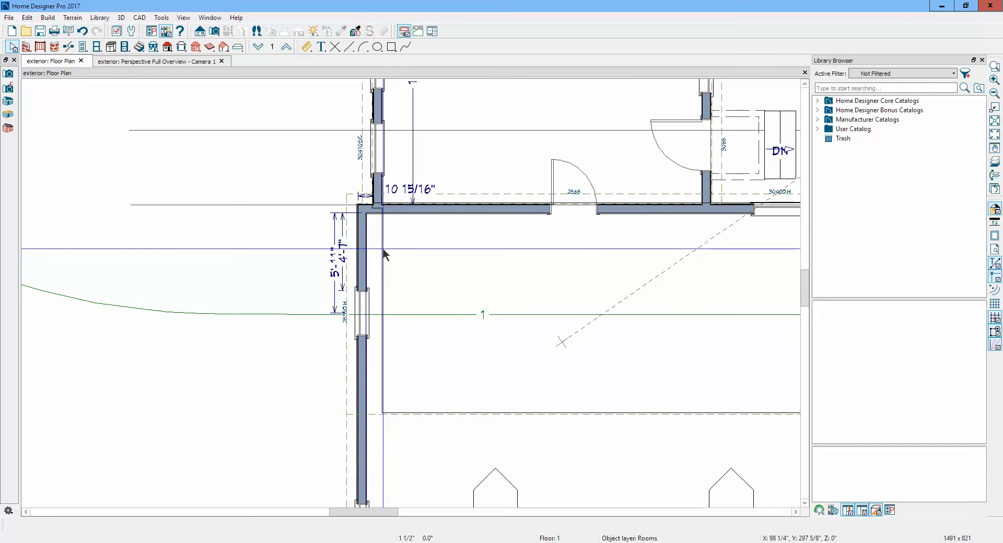
{"action": "left_click", "coordinate": [382, 247]}
{"action": "left_click", "coordinate": [381, 226]}
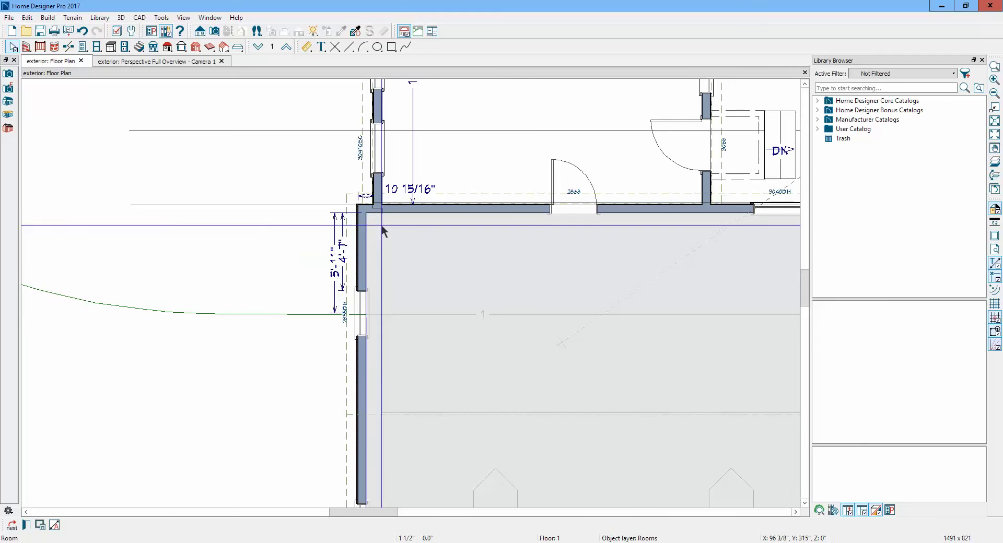
{"action": "left_click", "coordinate": [375, 211]}
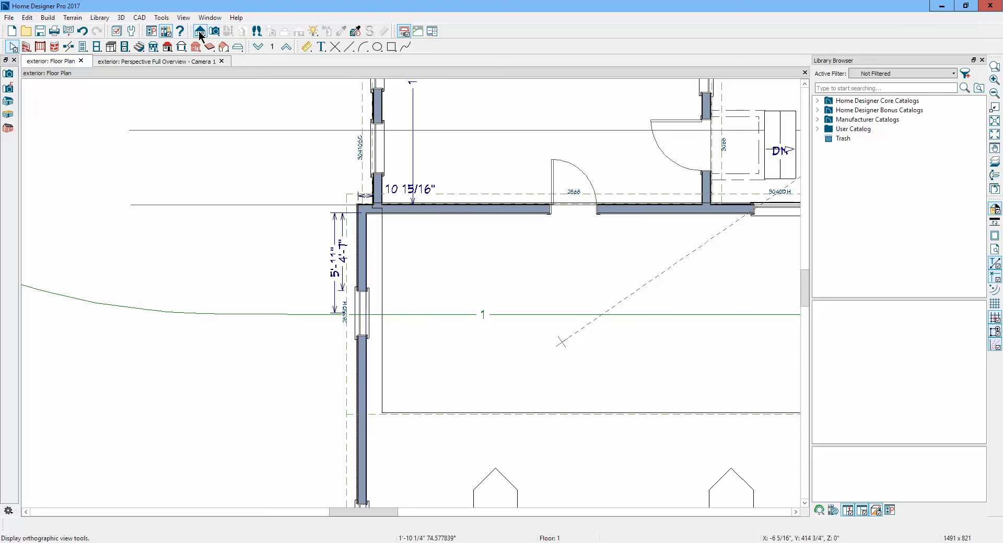
Turn on the display of the "Roofs, Baselines" layer in the floor plan
{"action": "left_click", "coordinate": [116, 32]}
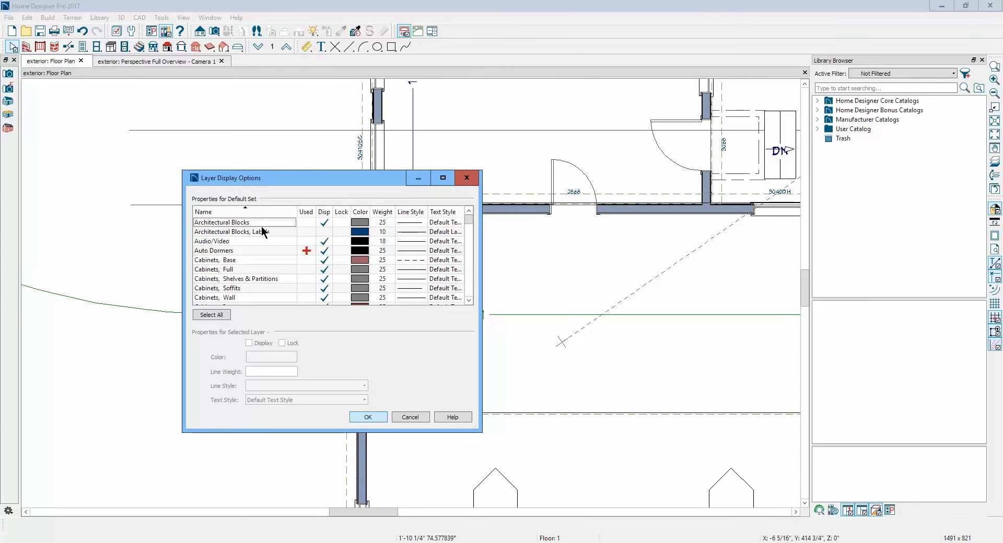
{"action": "key", "text": "r"}
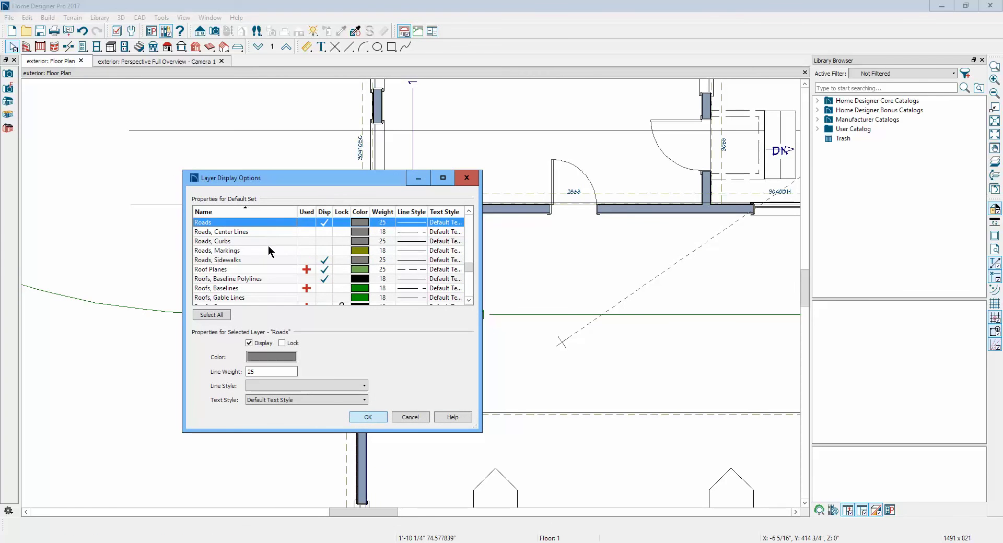
{"action": "scroll", "coordinate": [262, 238], "scroll_direction": "down", "scroll_amount": 2}
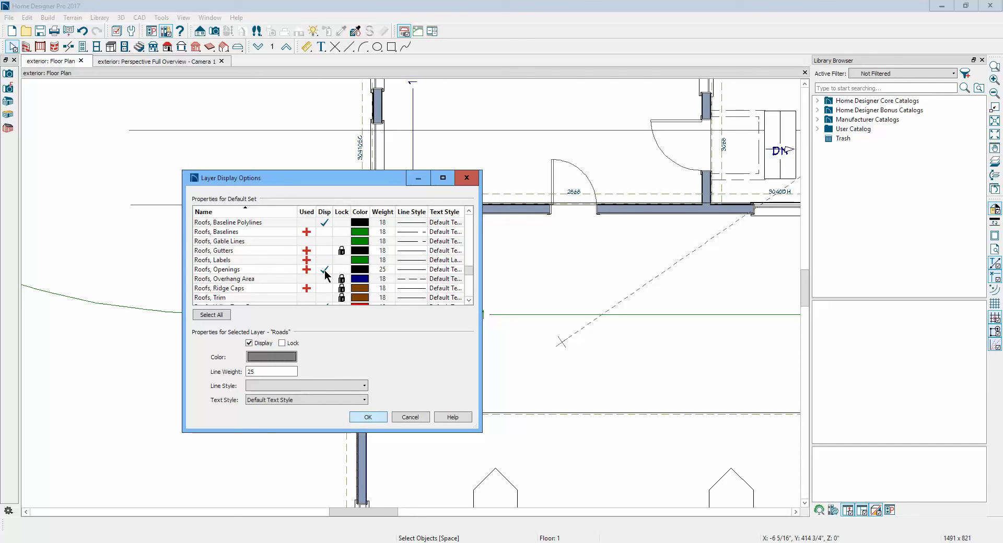
{"action": "left_click", "coordinate": [324, 233]}
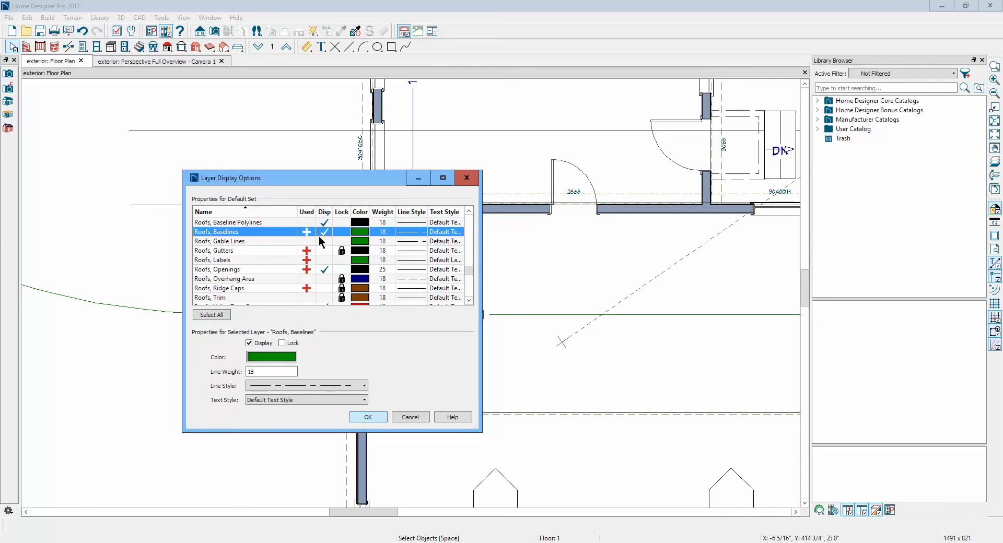
{"action": "scroll", "coordinate": [321, 242], "scroll_direction": "up", "scroll_amount": 3}
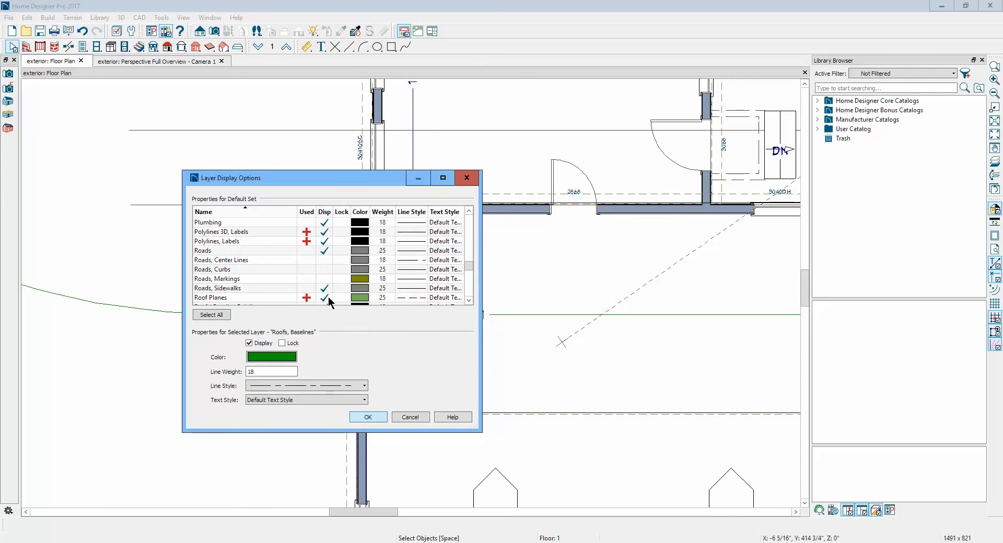
{"action": "scroll", "coordinate": [248, 271], "scroll_direction": "down", "scroll_amount": 2}
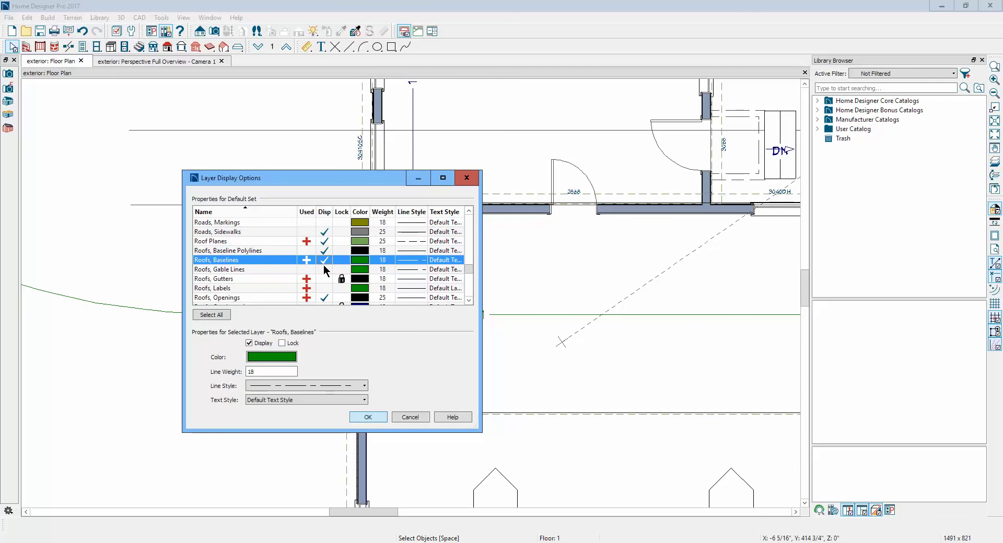
{"action": "left_click", "coordinate": [368, 416]}
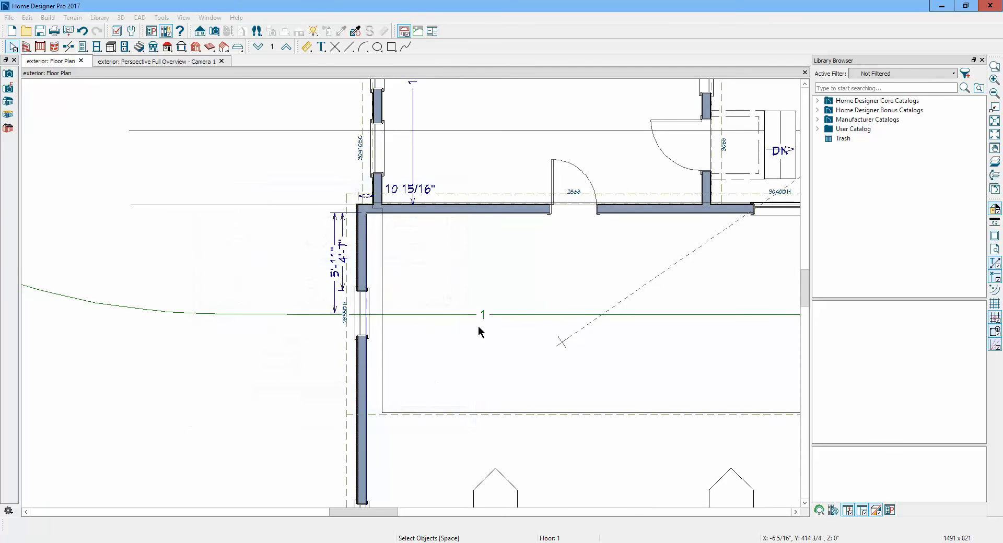
Try again to select the roof opening's inner line beside the side wall with the 2835DH window
{"action": "left_click", "coordinate": [380, 338]}
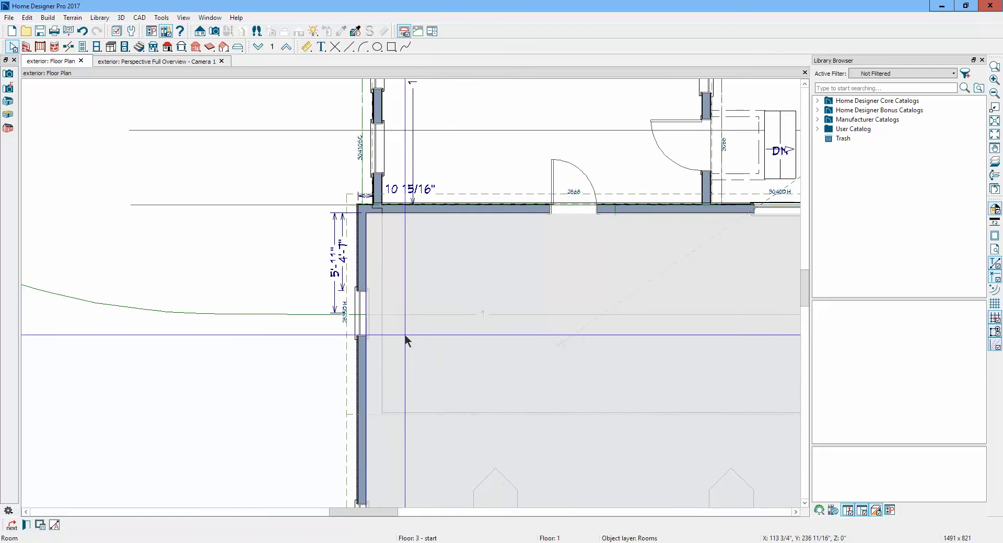
{"action": "key", "text": "Escape"}
{"action": "scroll", "coordinate": [383, 347], "scroll_direction": "up", "scroll_amount": 5}
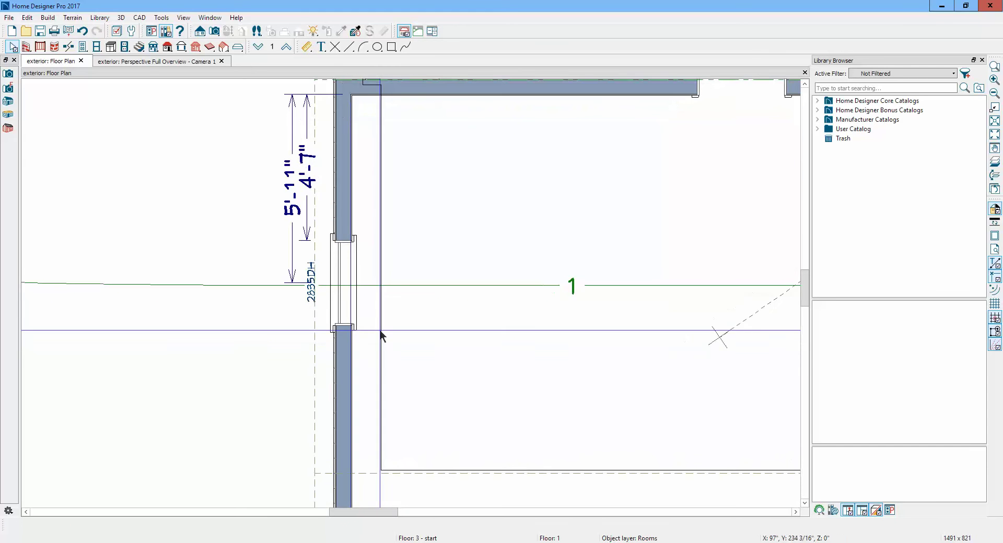
{"action": "left_click_drag", "start_coordinate": [376, 309], "coordinate": [394, 360]}
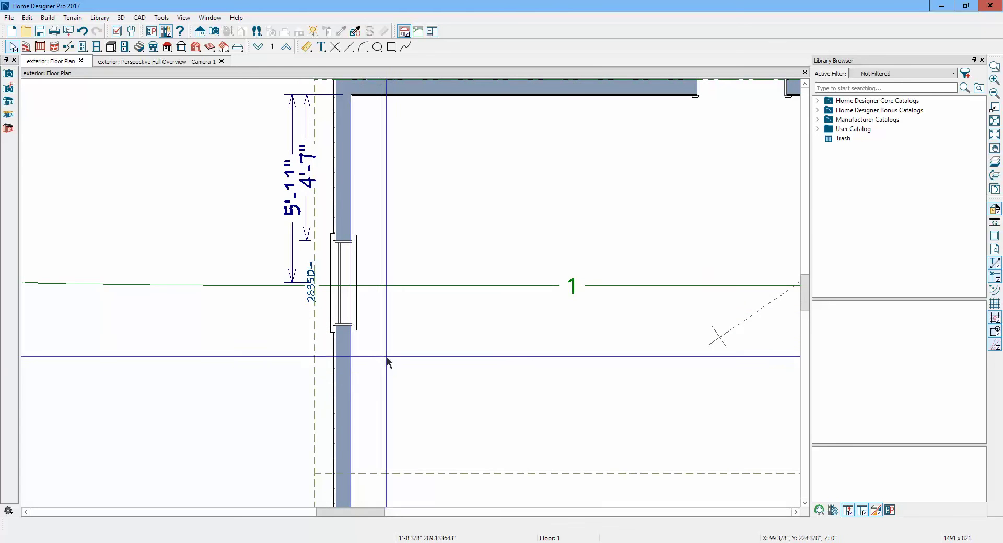
{"action": "left_click", "coordinate": [382, 350]}
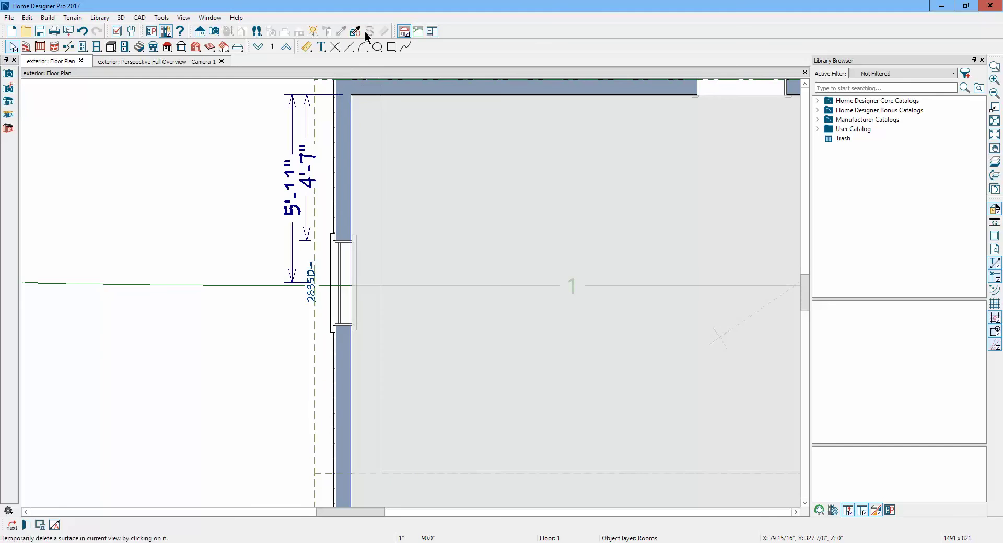
Go up to floor 2 and bring the whole upper-floor plan with its inset side walls into view
{"action": "left_click", "coordinate": [287, 47]}
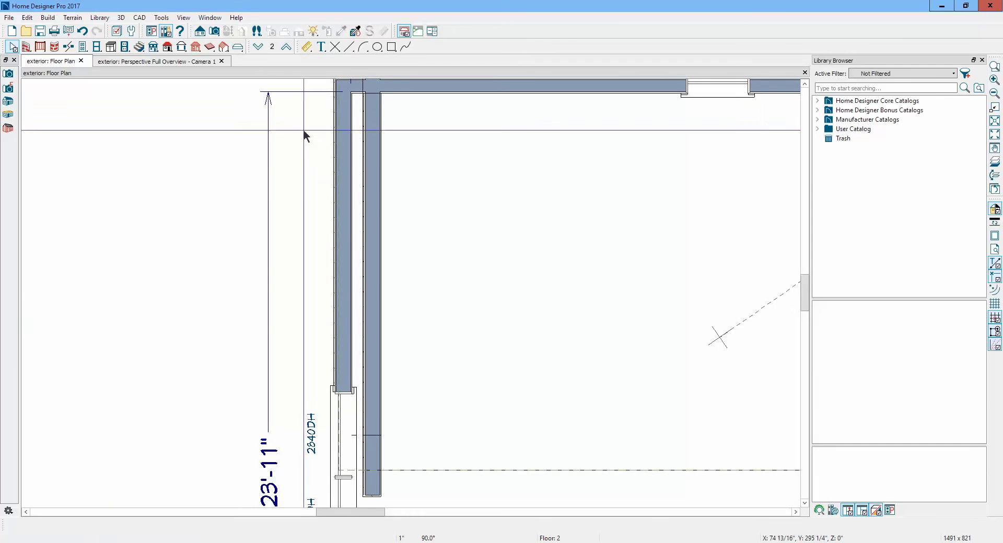
{"action": "scroll", "coordinate": [327, 167], "scroll_direction": "down", "scroll_amount": 4}
{"action": "scroll", "coordinate": [324, 166], "scroll_direction": "down", "scroll_amount": 3}
{"action": "scroll", "coordinate": [327, 157], "scroll_direction": "up", "scroll_amount": 3}
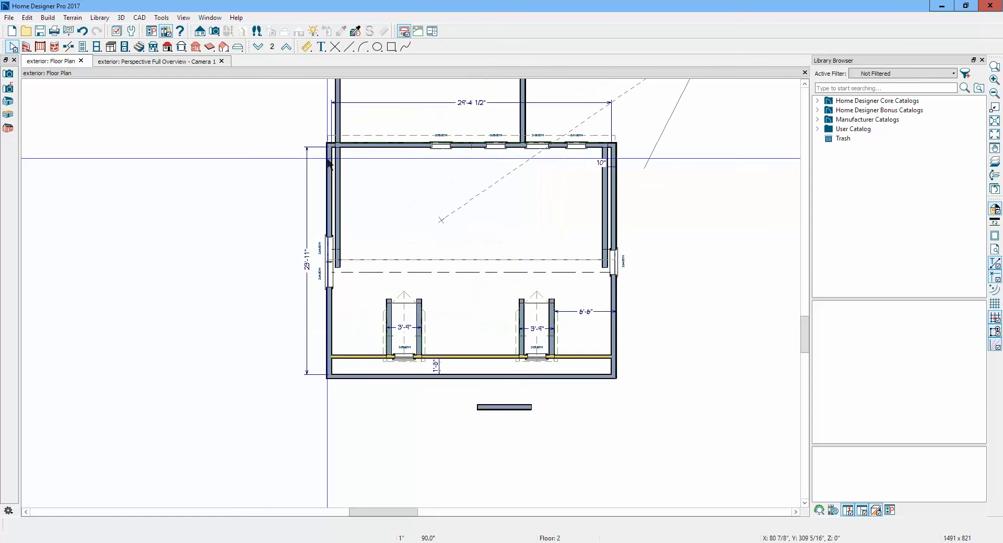
Try deleting the large rear shed dormer from floor 2
{"action": "scroll", "coordinate": [436, 268], "scroll_direction": "up", "scroll_amount": 1}
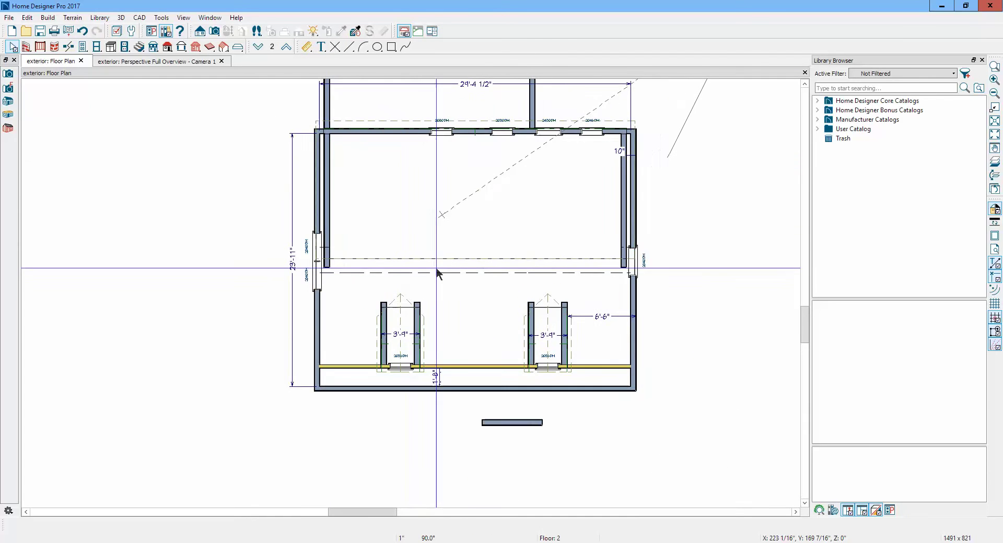
{"action": "left_click", "coordinate": [467, 258]}
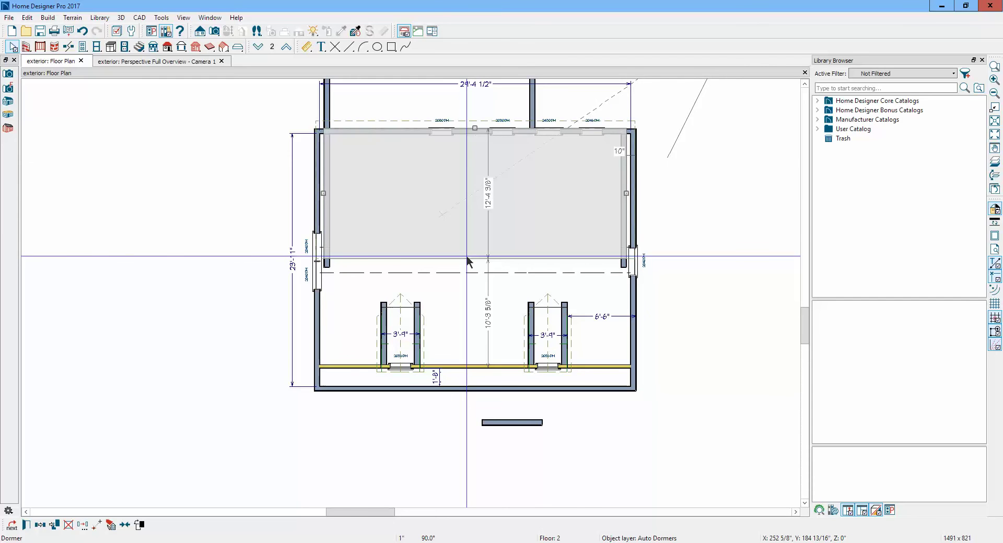
{"action": "left_click", "coordinate": [25, 525]}
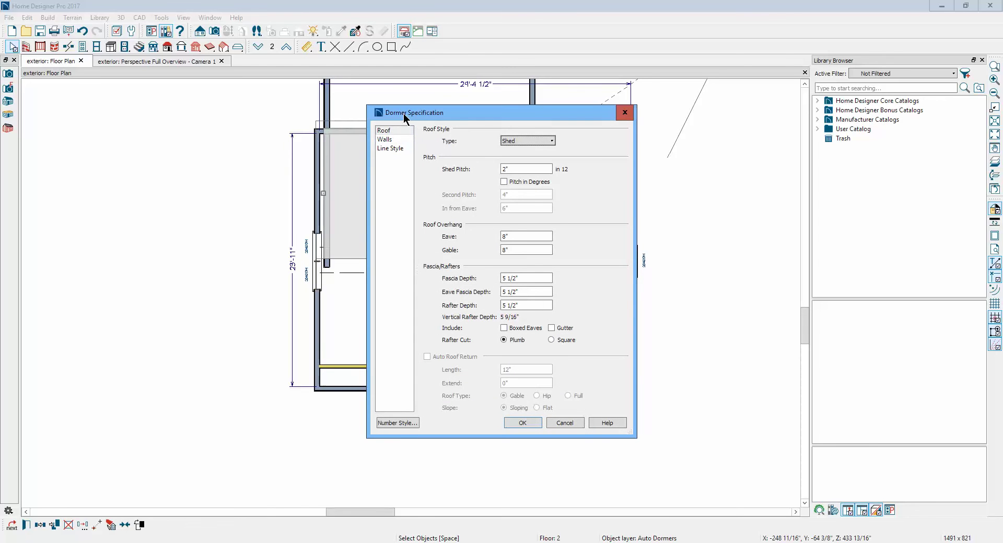
{"action": "left_click", "coordinate": [565, 423]}
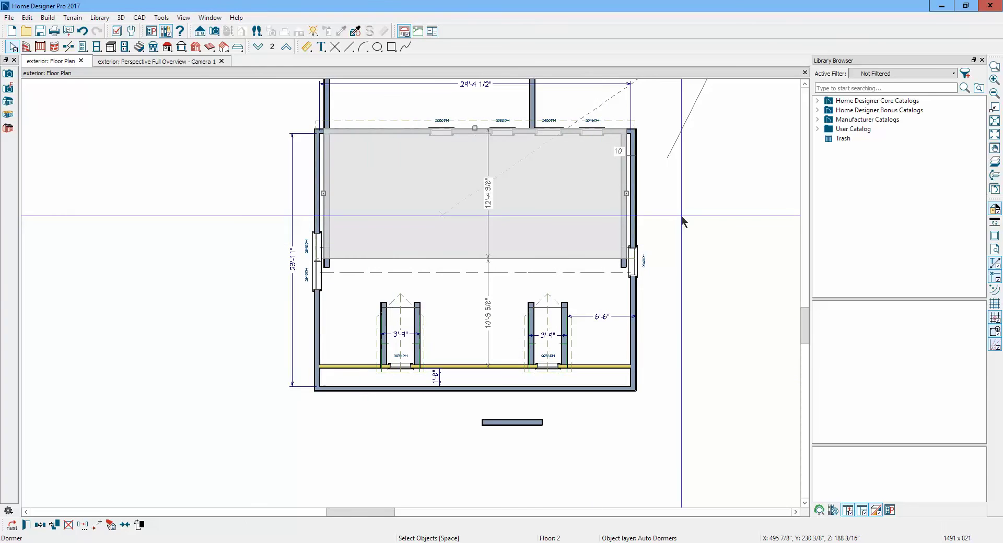
{"action": "key", "text": "Delete"}
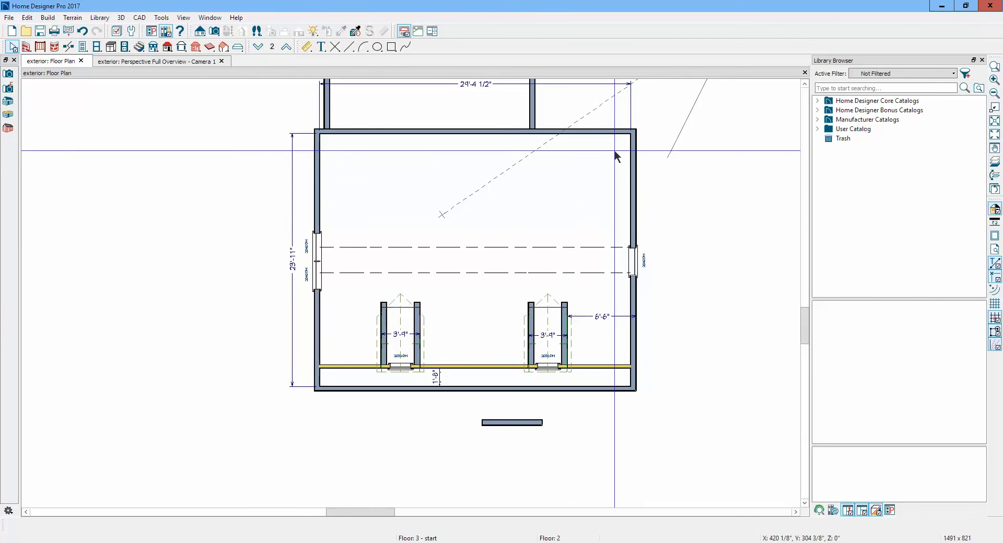
Inspect the main rear roof plane on floor 1, return to floor 2 and undo the shed dormer's deletion
{"action": "left_click", "coordinate": [256, 45]}
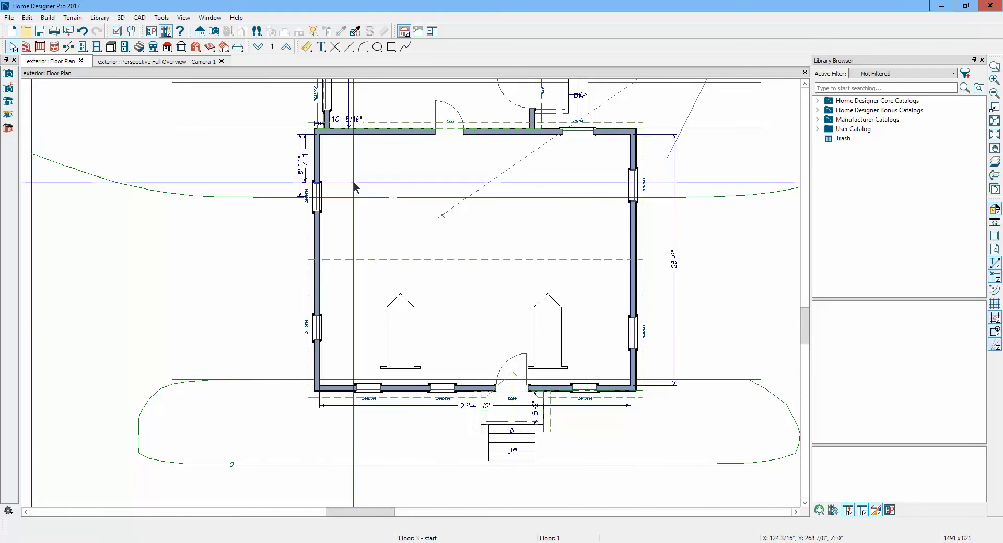
{"action": "left_click", "coordinate": [407, 259]}
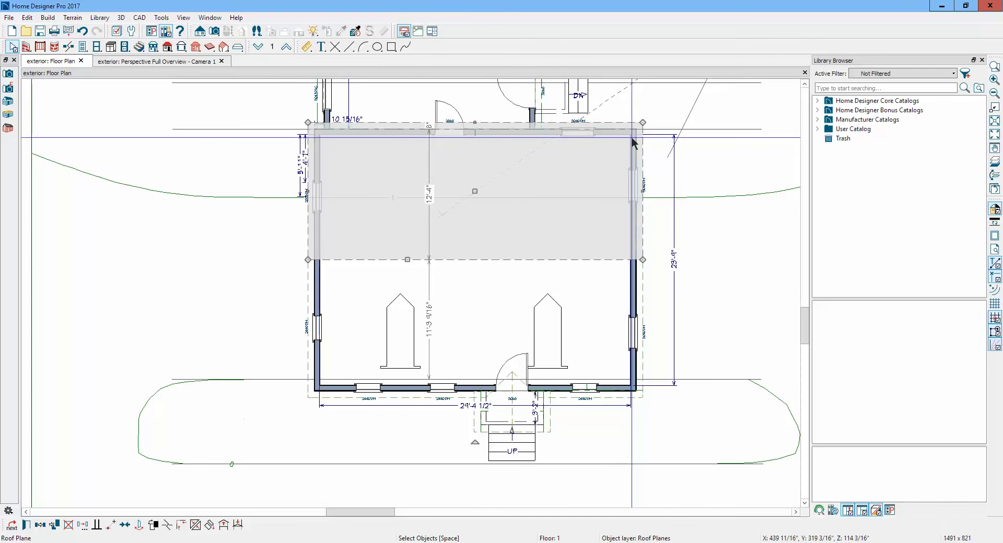
{"action": "left_click", "coordinate": [720, 158]}
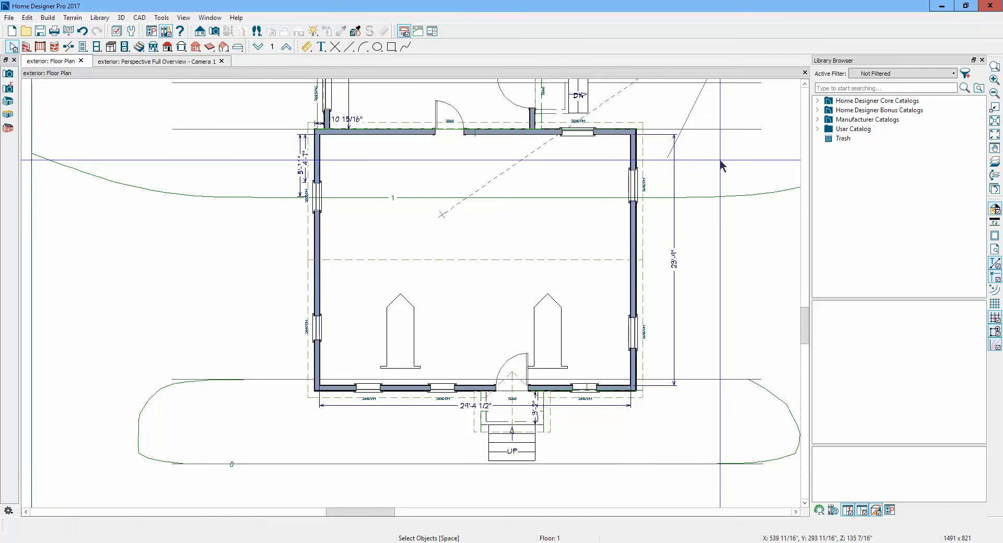
{"action": "left_click", "coordinate": [285, 47]}
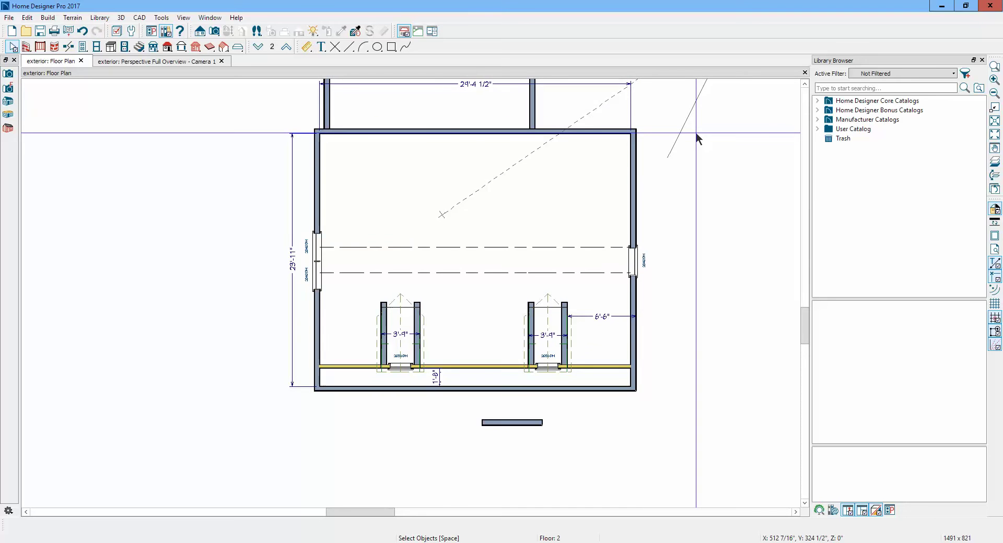
{"action": "key", "text": "ctrl+z"}
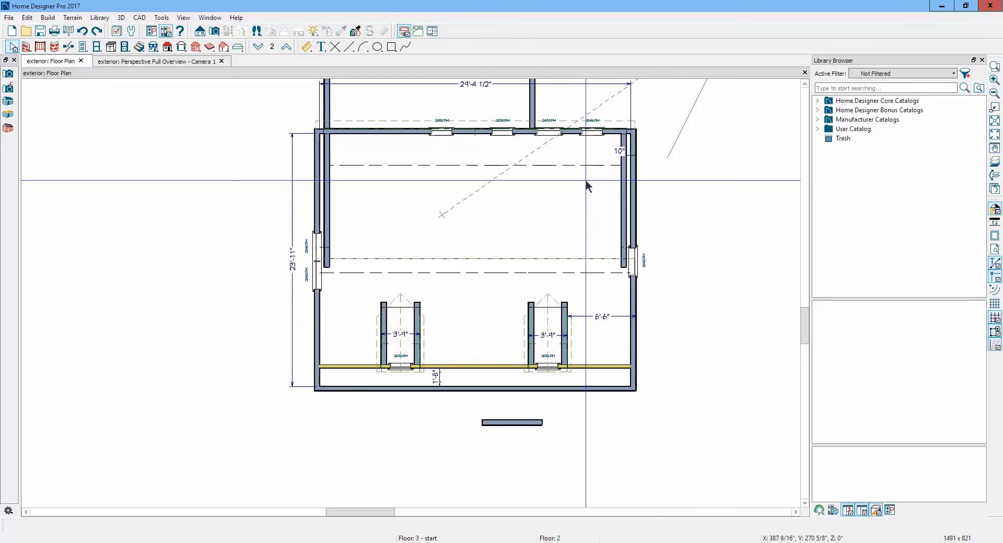
Explode the large rear shed dormer on floor 2 into separate walls and a roof plane
{"action": "left_click", "coordinate": [620, 196]}
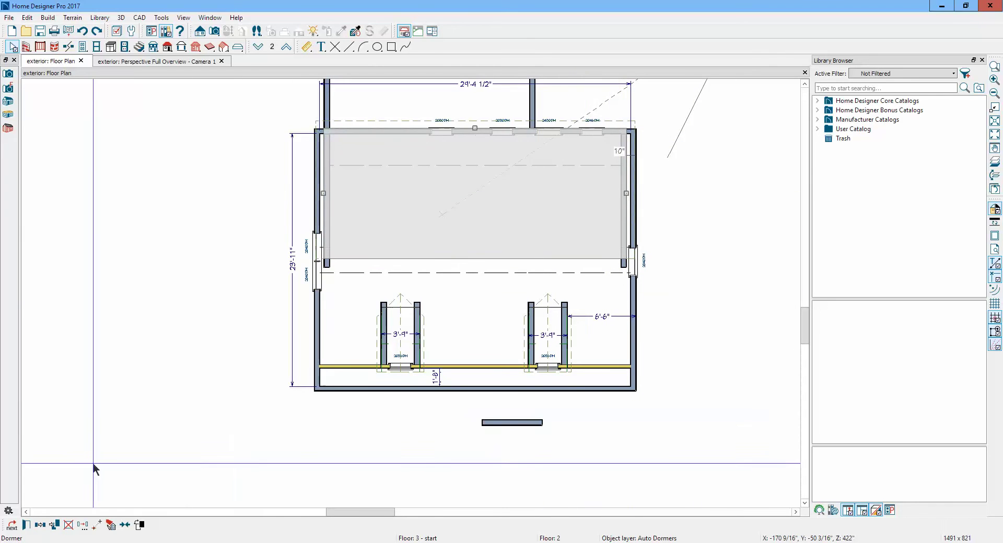
{"action": "left_click", "coordinate": [26, 525]}
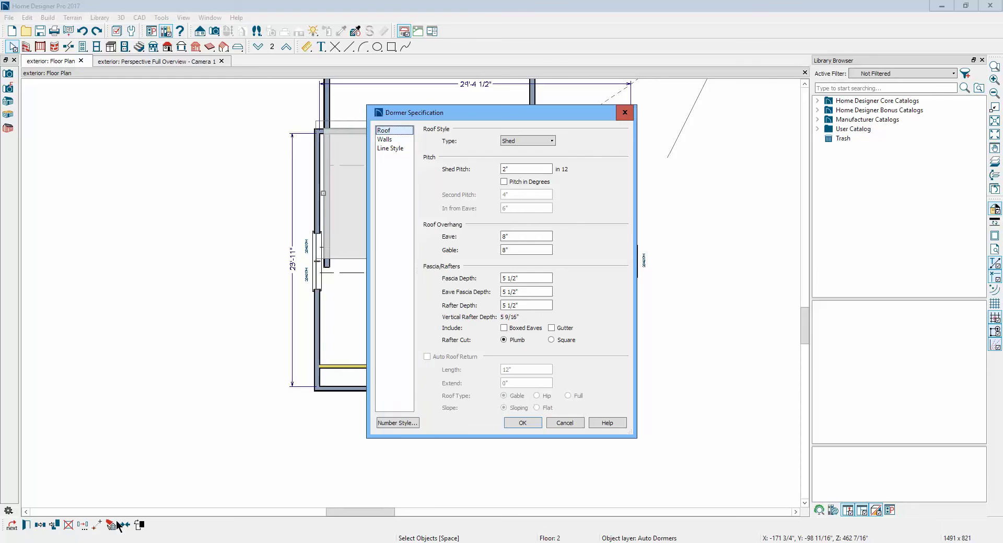
{"action": "left_click", "coordinate": [557, 424]}
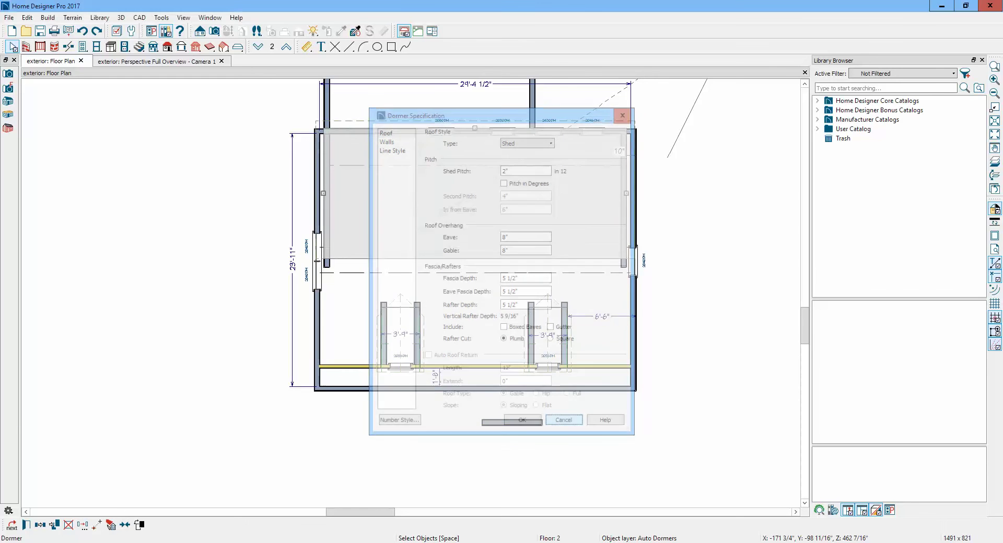
{"action": "left_click", "coordinate": [110, 525]}
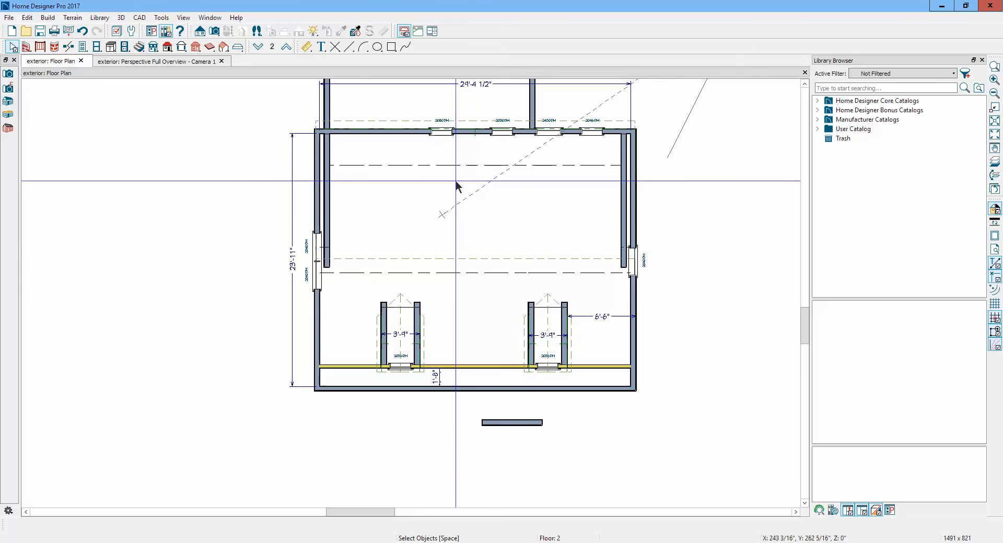
Check that the exploded dormer's two side walls and its roof plane can each be selected individually
{"action": "left_click", "coordinate": [624, 215]}
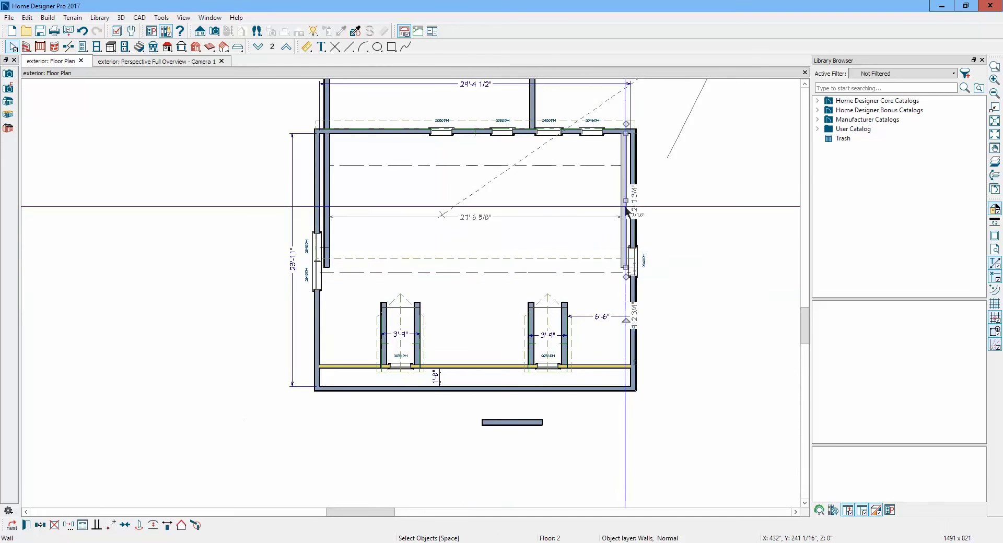
{"action": "left_click", "coordinate": [326, 201]}
{"action": "left_click", "coordinate": [400, 122]}
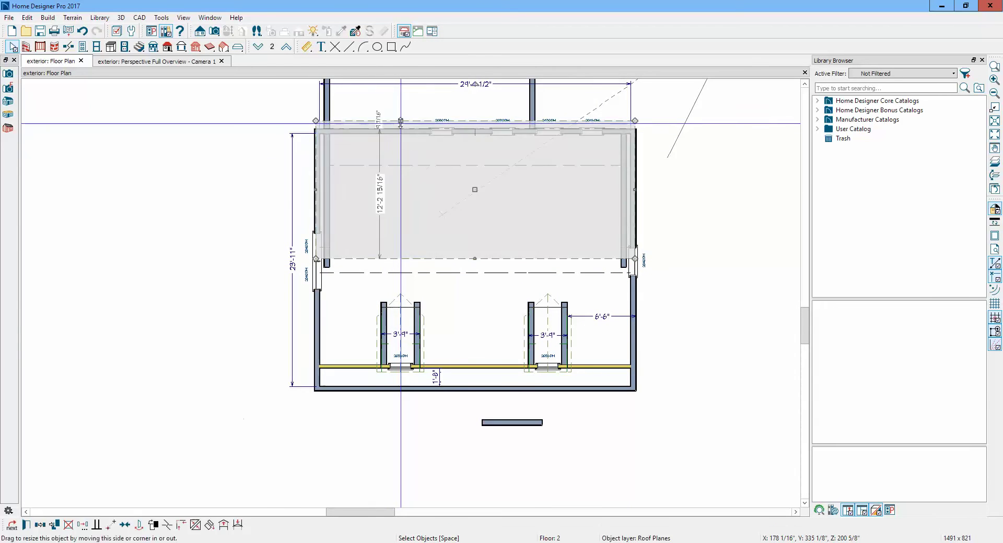
{"action": "left_click", "coordinate": [406, 159]}
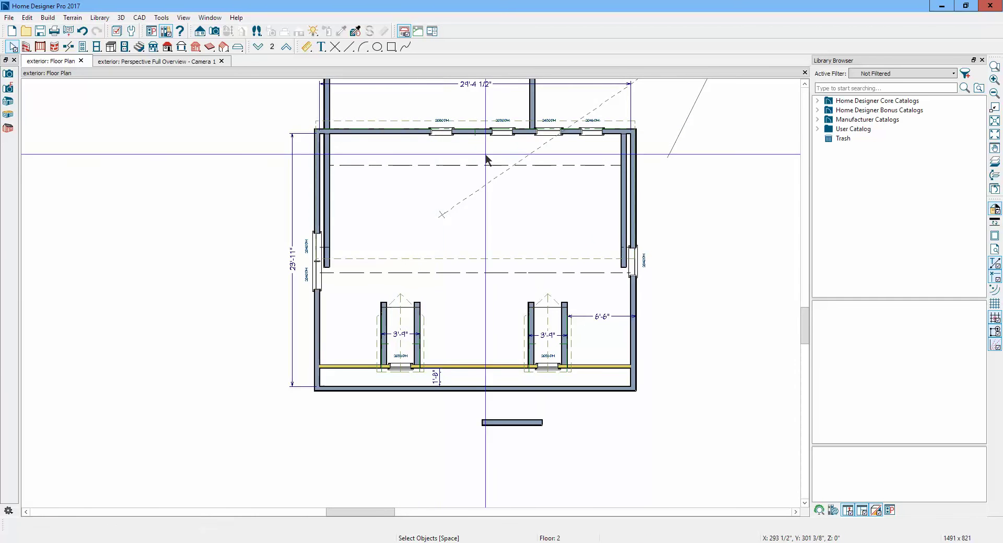
Delete the large rectangular roof hole in the main rear roof plane on floor 1
{"action": "left_click", "coordinate": [287, 47]}
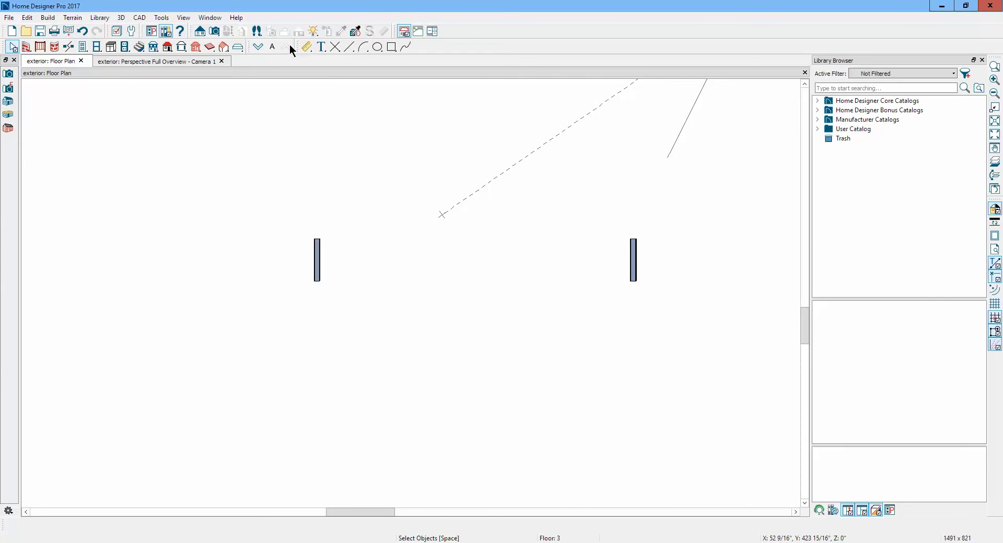
{"action": "left_click", "coordinate": [260, 47]}
{"action": "left_click", "coordinate": [260, 47]}
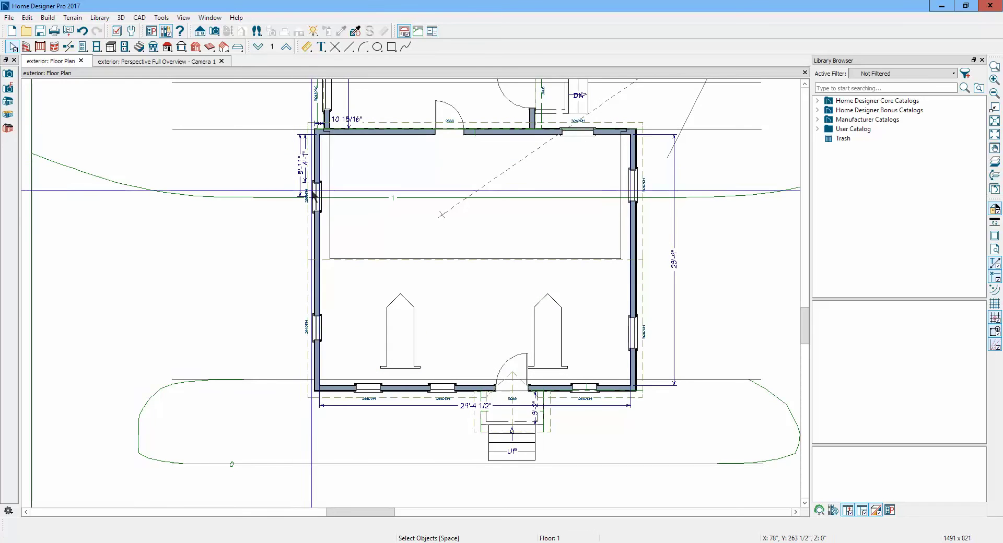
{"action": "left_click", "coordinate": [334, 218]}
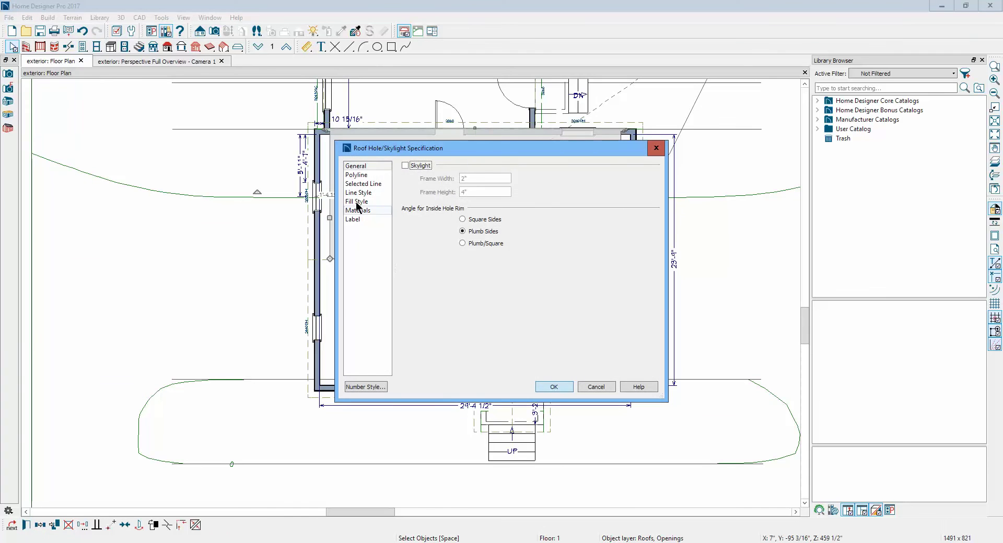
{"action": "left_click", "coordinate": [360, 176]}
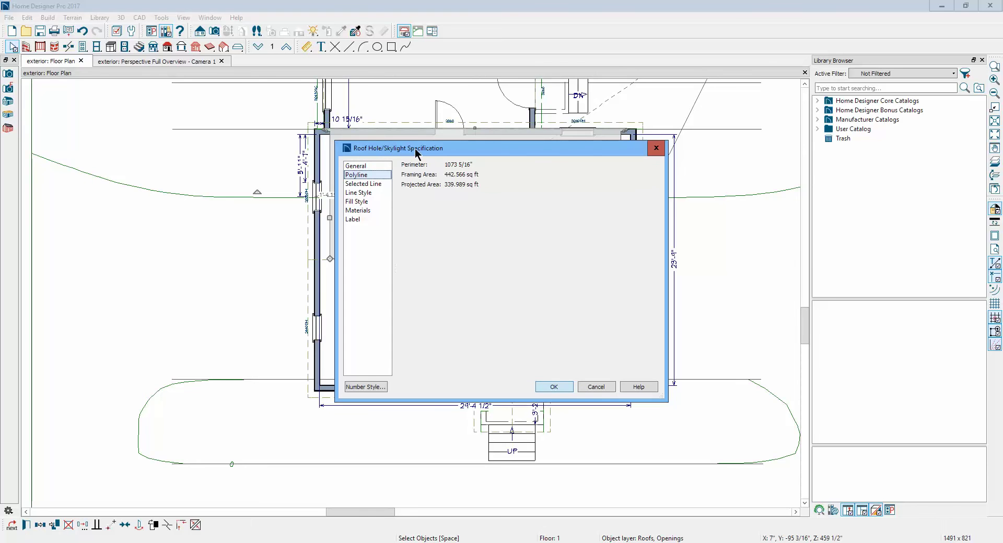
{"action": "left_click", "coordinate": [596, 387]}
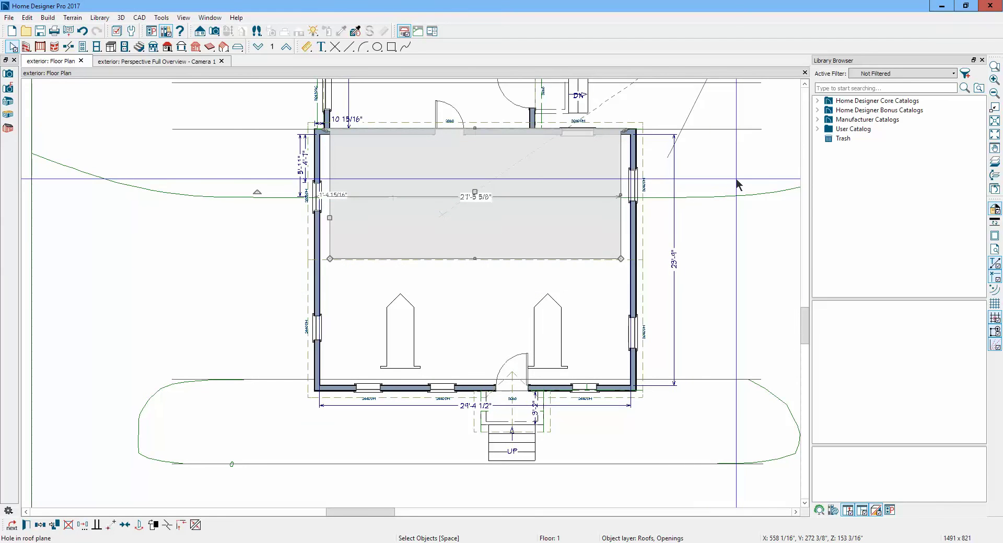
{"action": "key", "text": "Delete"}
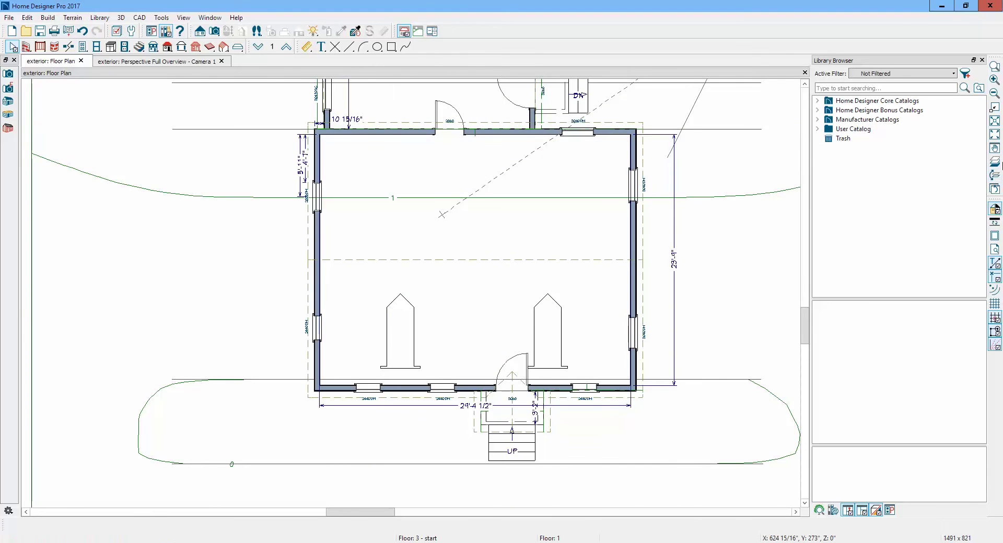
Show the reference floor over floor 1 and break the main rear roof plane's eave edge near the left dormer wall
{"action": "left_click", "coordinate": [995, 162]}
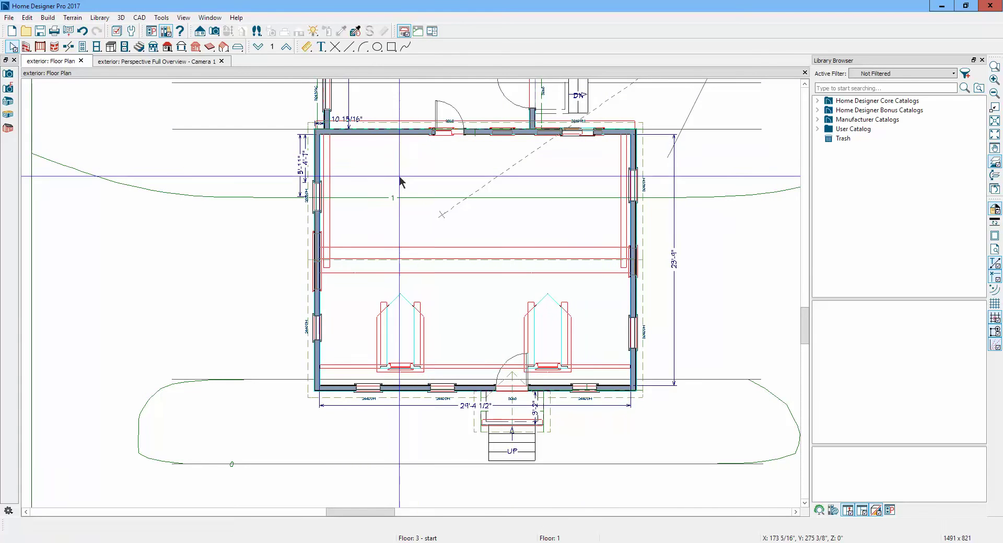
{"action": "scroll", "coordinate": [285, 112], "scroll_direction": "up", "scroll_amount": 1}
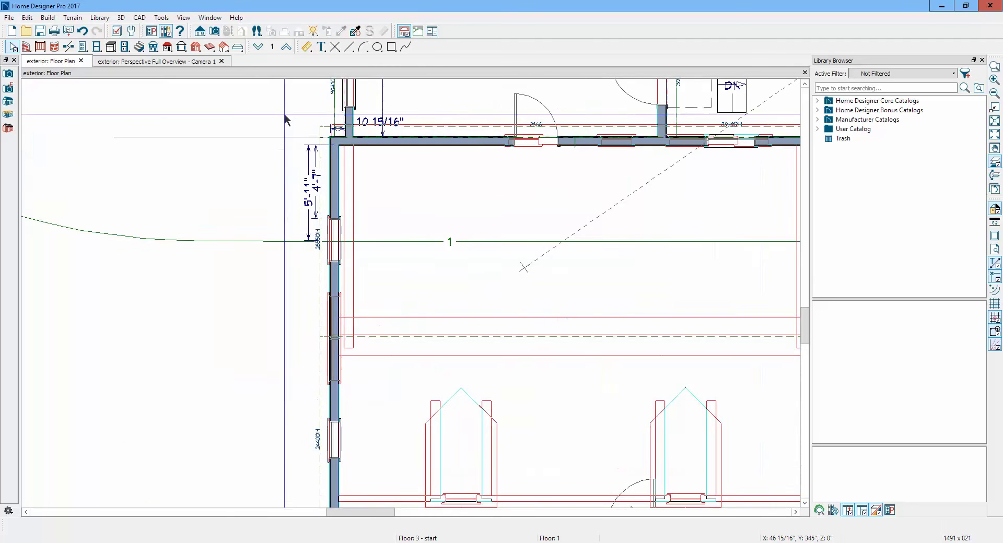
{"action": "left_click", "coordinate": [317, 130]}
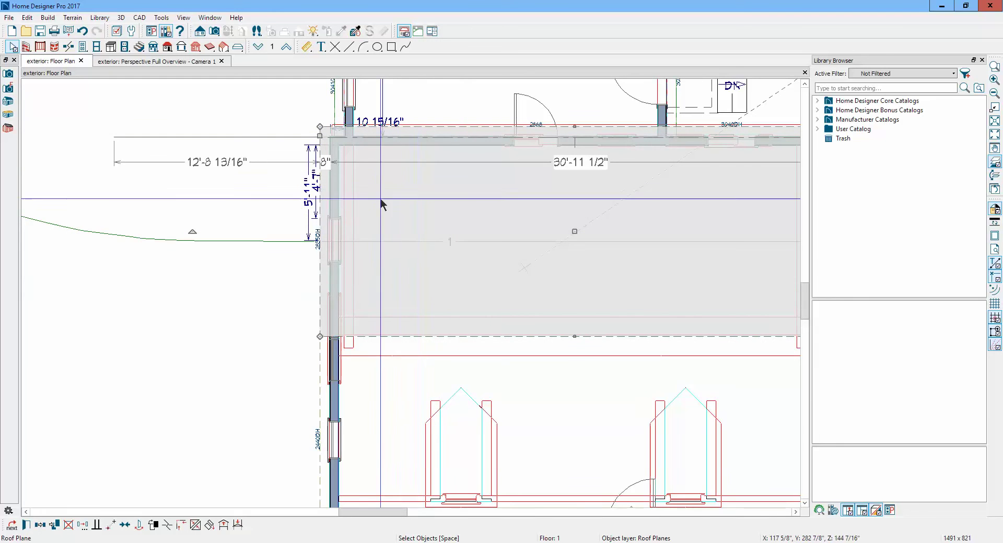
{"action": "left_click", "coordinate": [167, 528]}
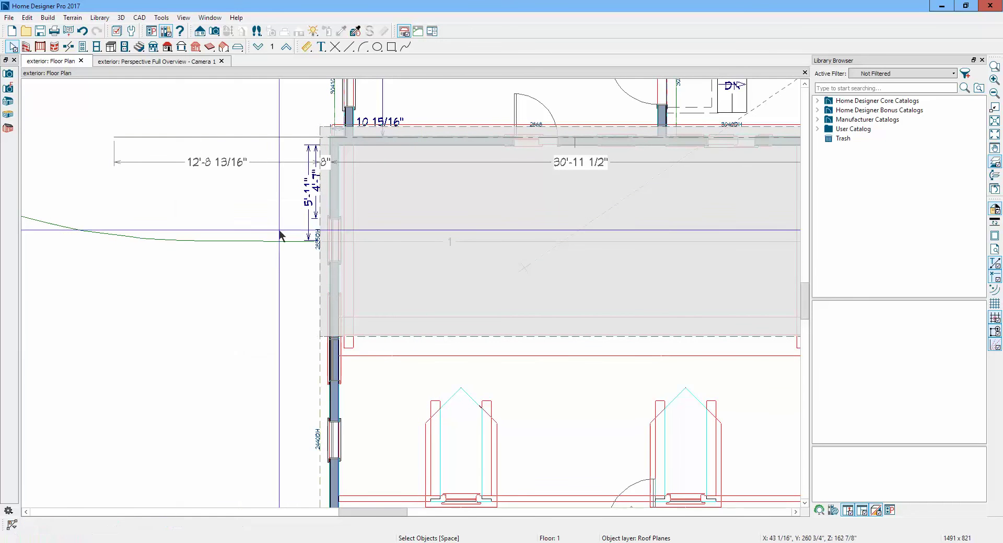
{"action": "left_click", "coordinate": [343, 130]}
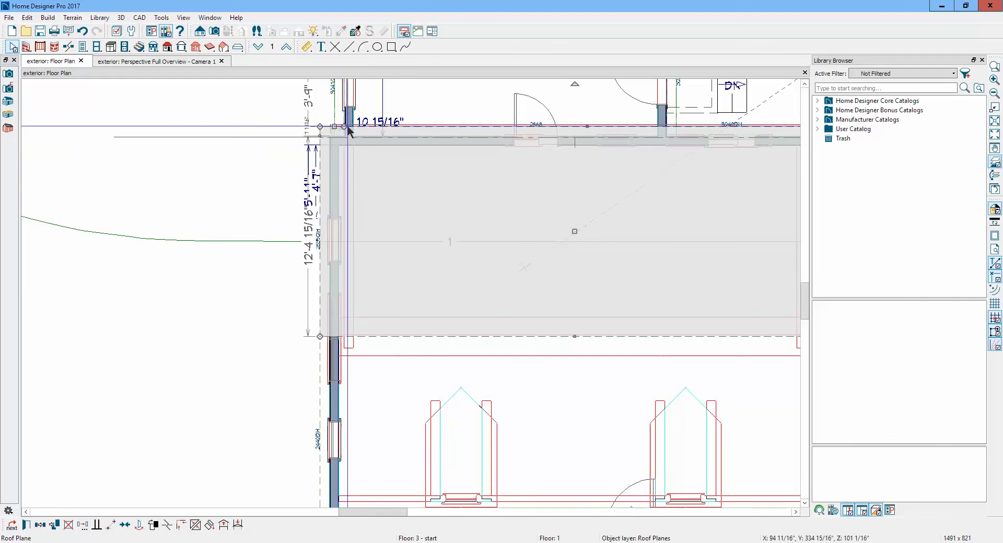
Break the rear roof plane's eave edge near the right side wall and pull the section between the breaks to the ridge
{"action": "left_click", "coordinate": [167, 525]}
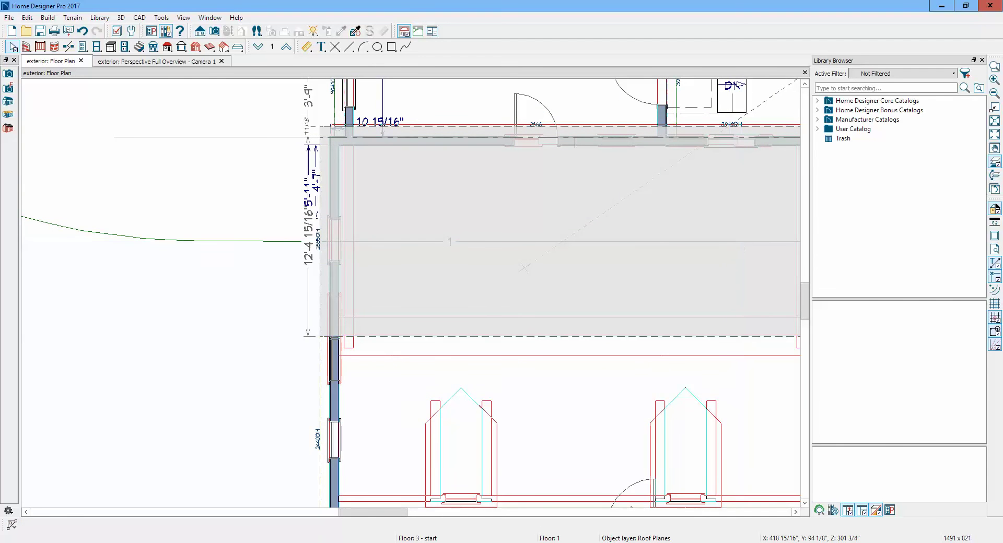
{"action": "left_click_drag", "start_coordinate": [794, 512], "coordinate": [795, 512]}
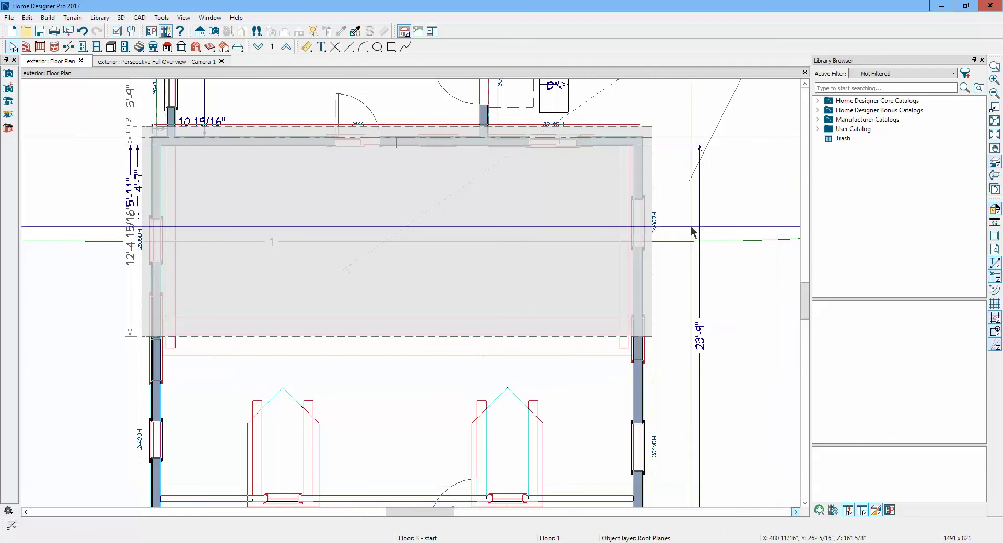
{"action": "left_click", "coordinate": [646, 142]}
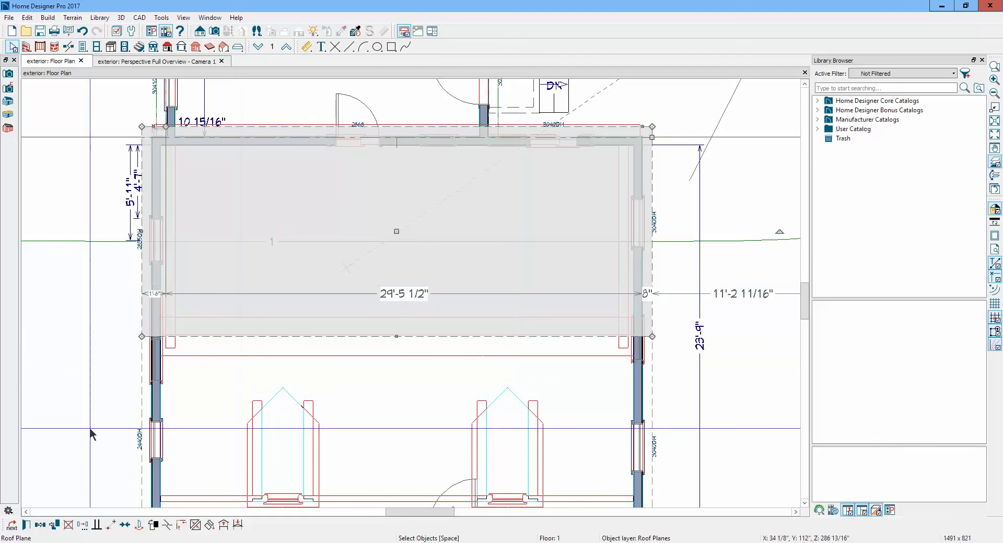
{"action": "left_click", "coordinate": [168, 525]}
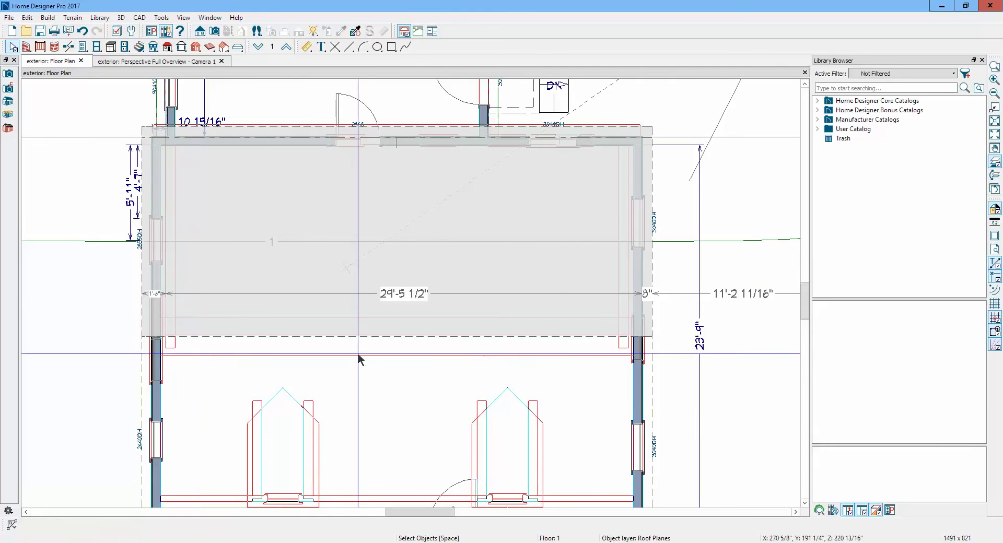
{"action": "left_click", "coordinate": [643, 126]}
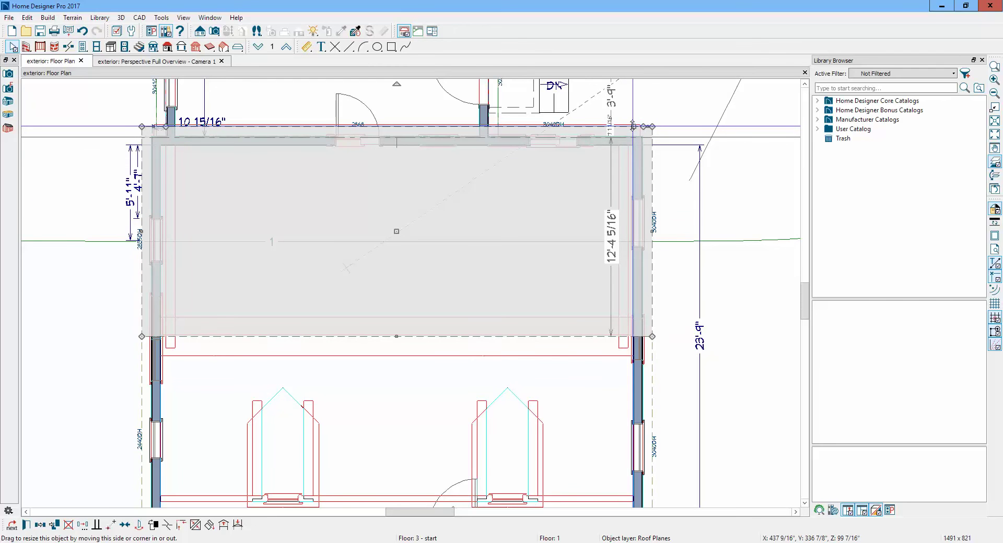
{"action": "left_click_drag", "start_coordinate": [633, 126], "coordinate": [616, 336]}
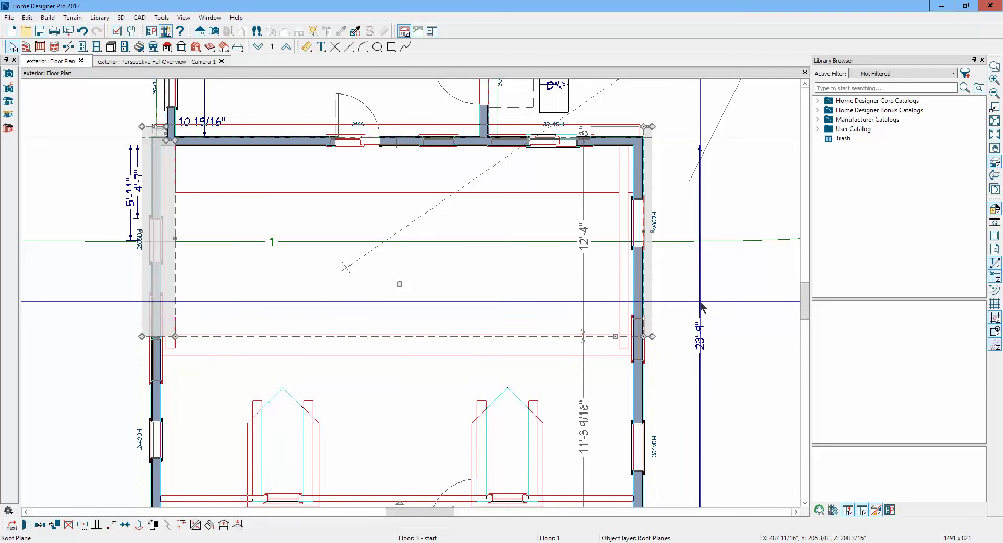
{"action": "scroll", "coordinate": [700, 299], "scroll_direction": "down", "scroll_amount": 3}
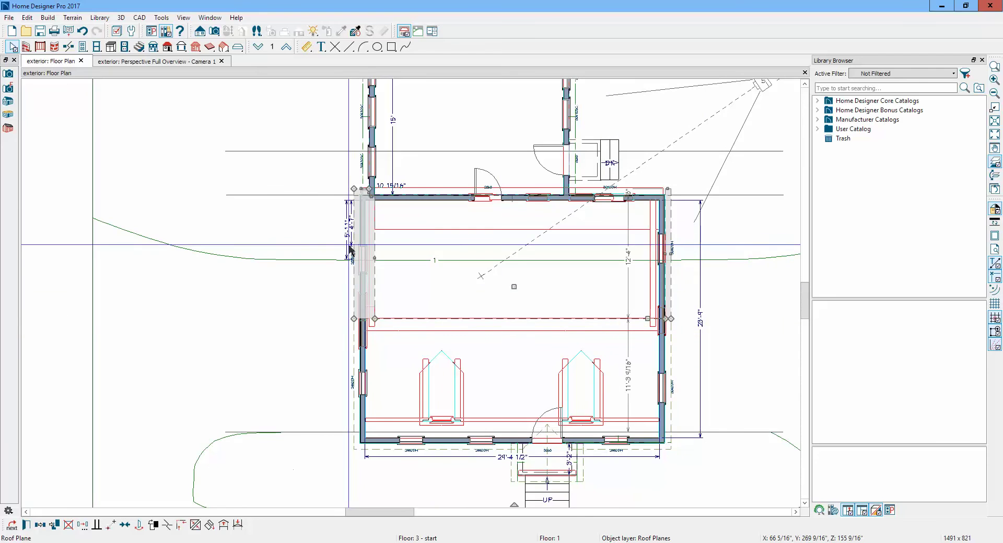
Move the left side edge of the main rear roof plane's cutout to the outer face of the left dormer wall
{"action": "scroll", "coordinate": [349, 250], "scroll_direction": "up", "scroll_amount": 3}
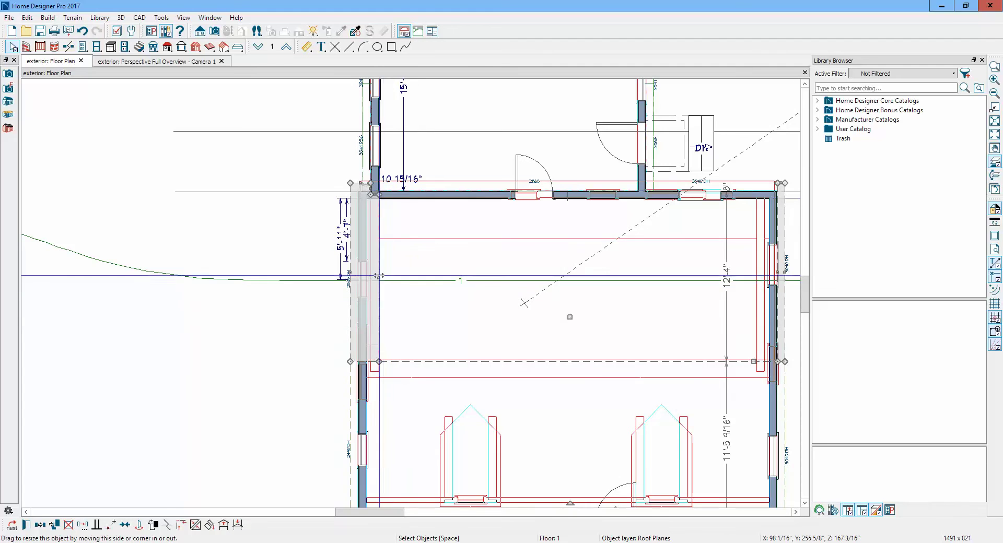
{"action": "left_click_drag", "start_coordinate": [378, 278], "coordinate": [371, 290]}
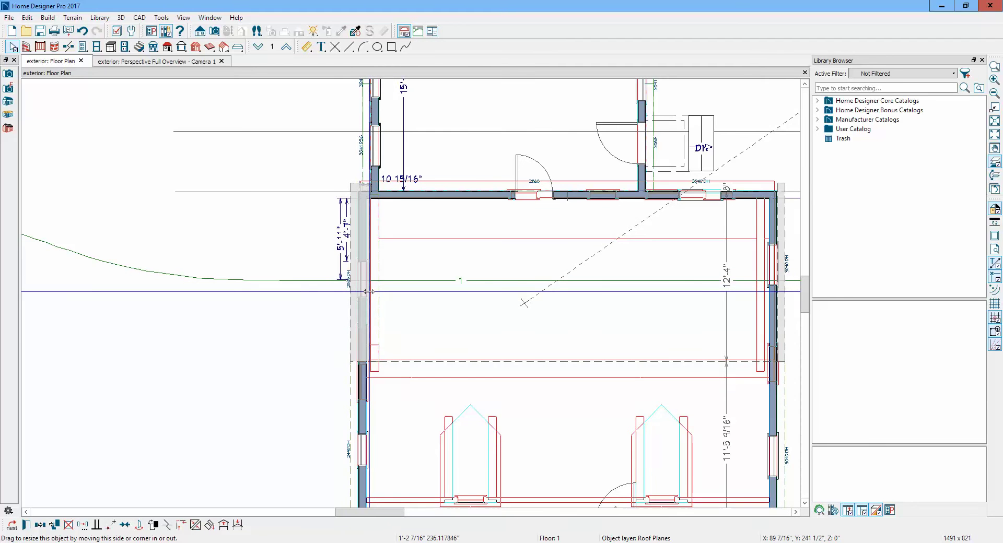
{"action": "left_click_drag", "start_coordinate": [369, 291], "coordinate": [369, 292]}
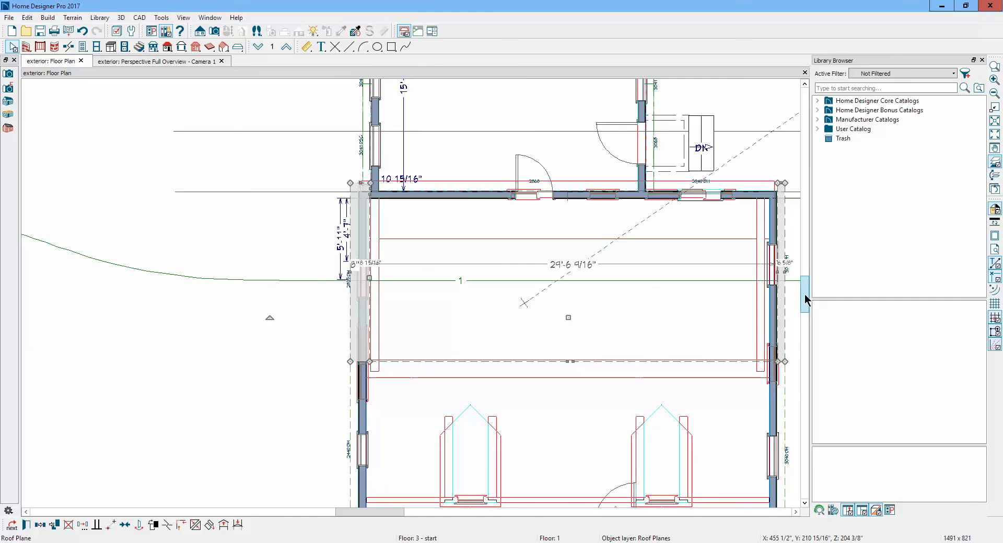
Move the right side edge of the main rear roof plane's cutout to the outer face of the right dormer wall
{"action": "scroll", "coordinate": [789, 279], "scroll_direction": "up", "scroll_amount": 2}
{"action": "scroll", "coordinate": [785, 276], "scroll_direction": "up", "scroll_amount": 5}
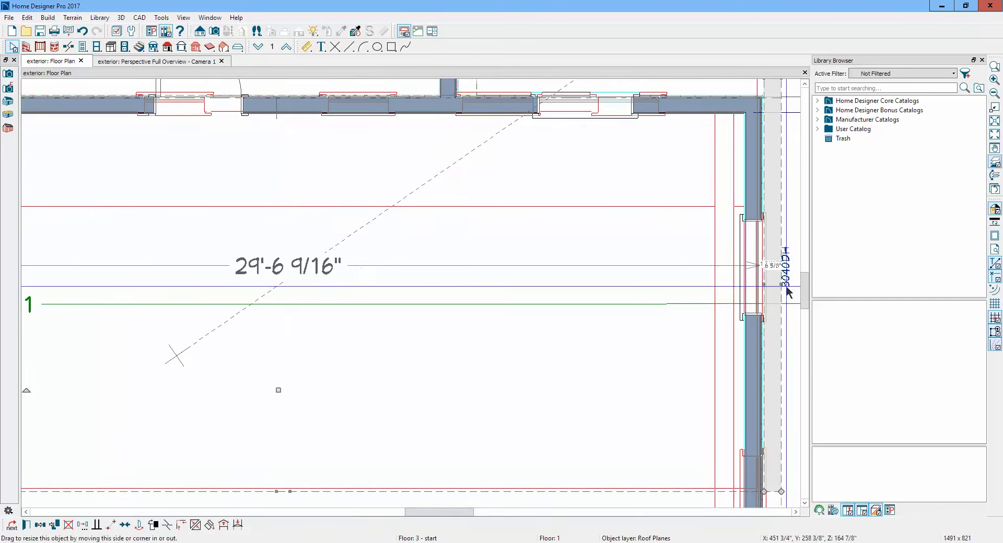
{"action": "left_click_drag", "start_coordinate": [762, 287], "coordinate": [734, 306]}
{"action": "left_click", "coordinate": [762, 302]}
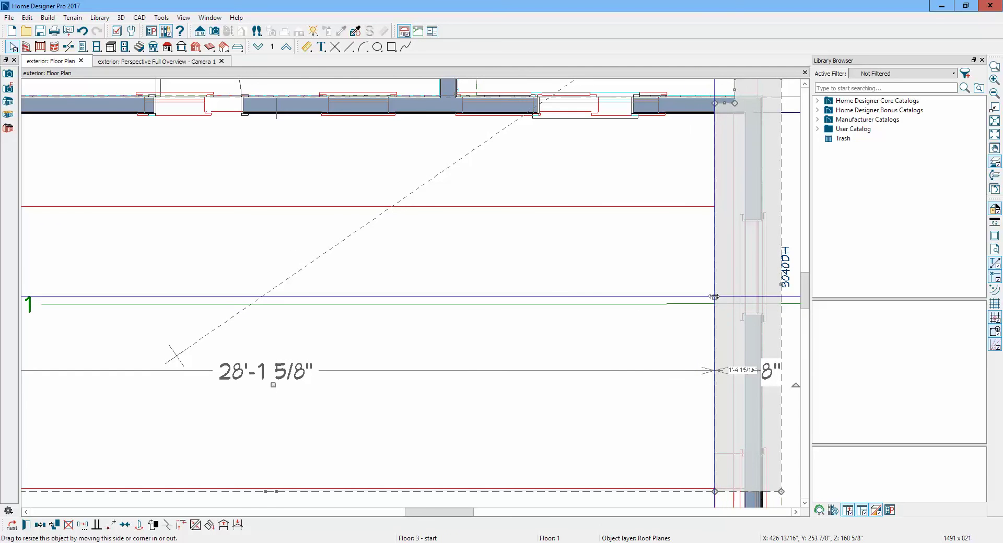
{"action": "left_click_drag", "start_coordinate": [714, 297], "coordinate": [735, 311]}
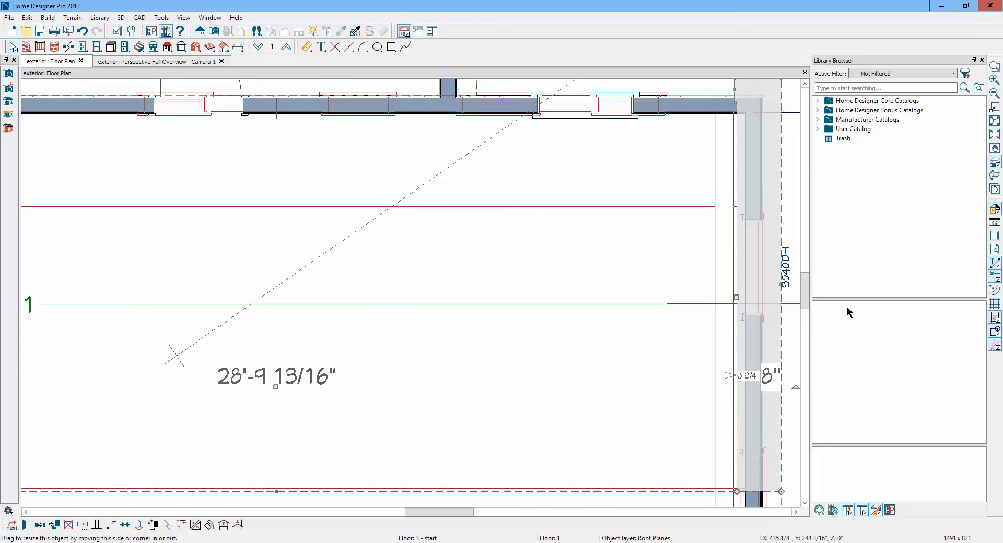
On floor 2, widen the dormer's roof plane on both sides to the main roof's outer side edges and check it in 3D
{"action": "scroll", "coordinate": [609, 306], "scroll_direction": "down", "scroll_amount": 5}
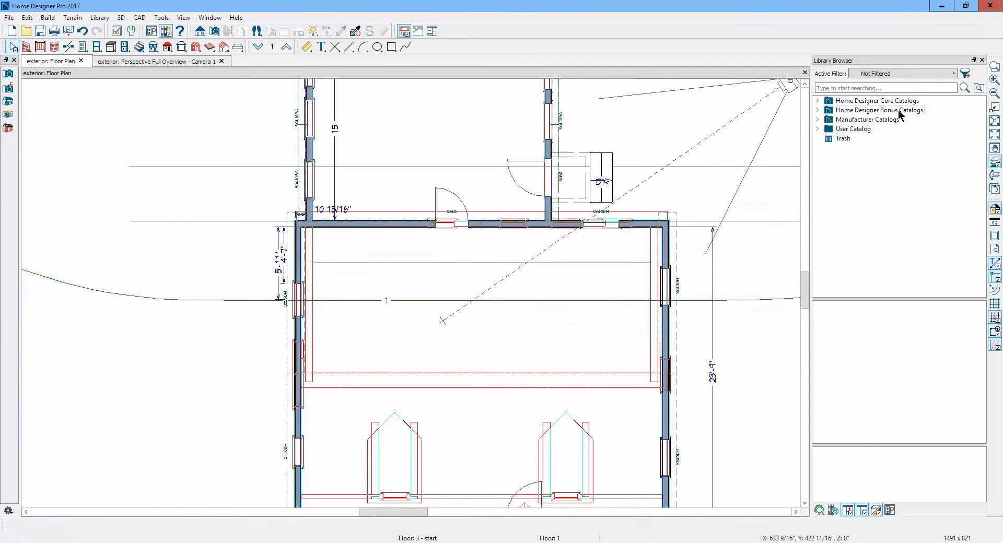
{"action": "left_click", "coordinate": [982, 60]}
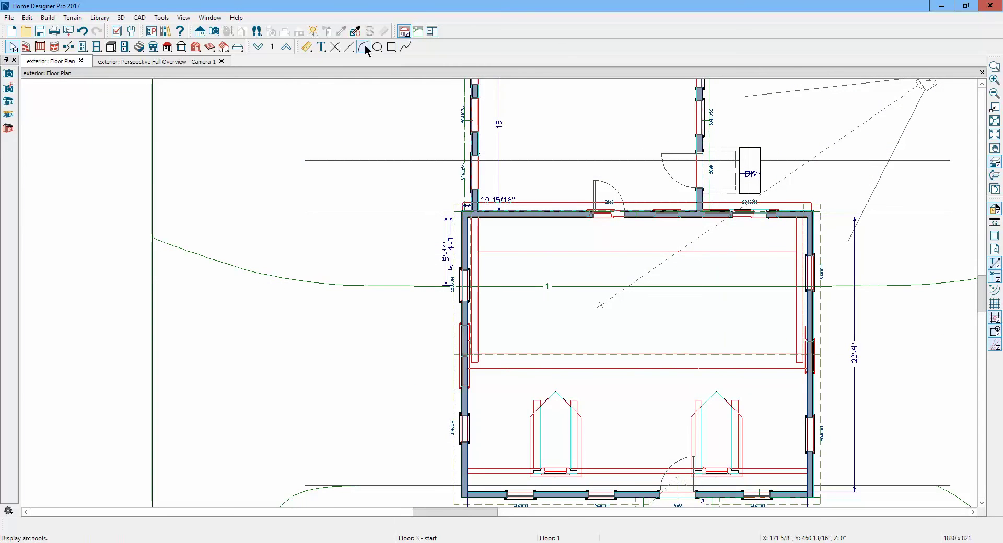
{"action": "left_click", "coordinate": [287, 48]}
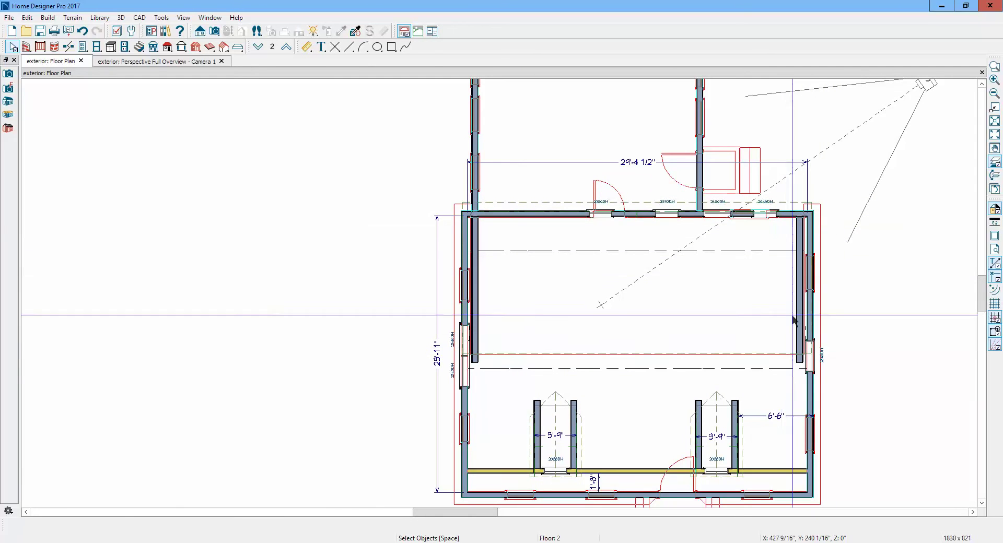
{"action": "left_click", "coordinate": [796, 201]}
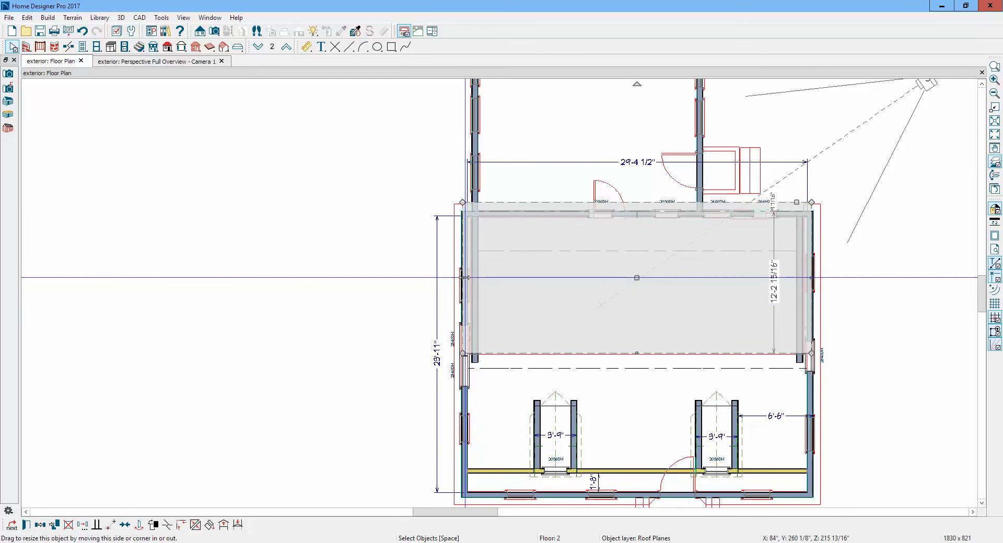
{"action": "left_click_drag", "start_coordinate": [459, 277], "coordinate": [454, 301]}
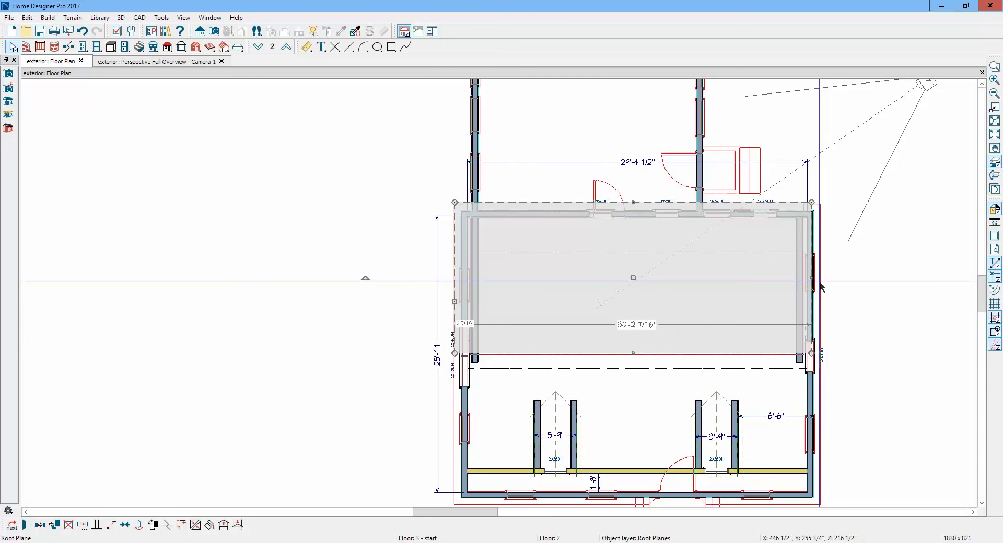
{"action": "left_click_drag", "start_coordinate": [813, 285], "coordinate": [820, 286]}
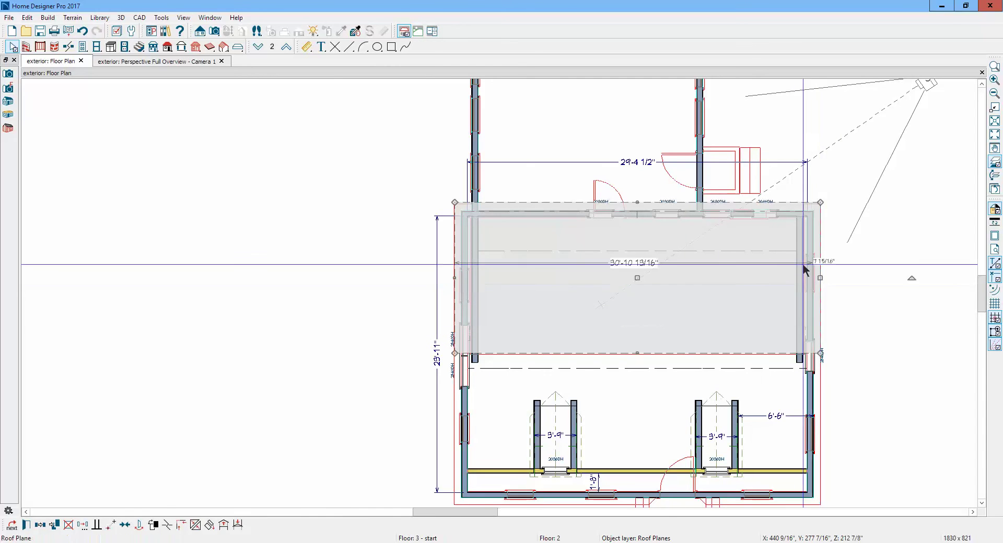
{"action": "key", "text": "Escape"}
{"action": "key", "text": "ctrl+Tab"}
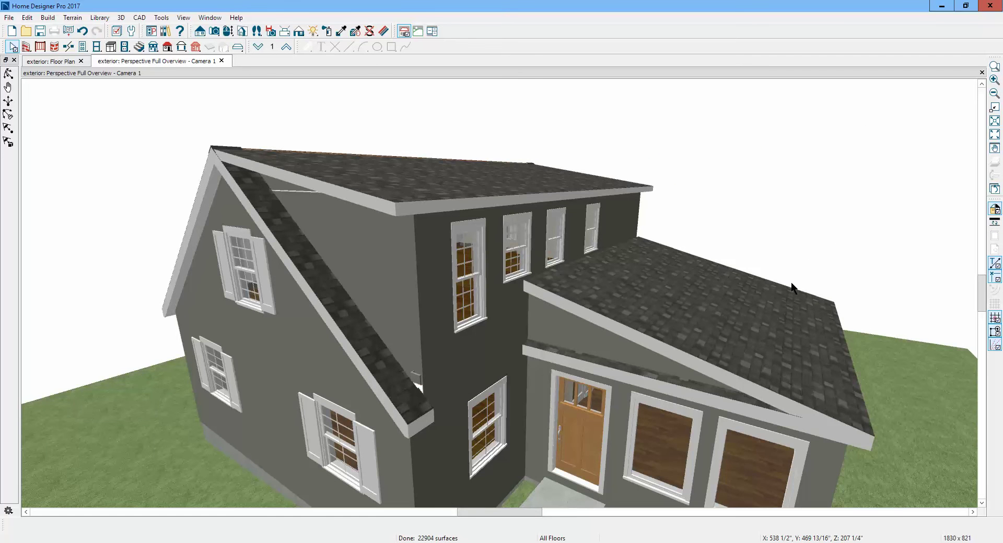
{"action": "scroll", "coordinate": [774, 249], "scroll_direction": "down", "scroll_amount": 1}
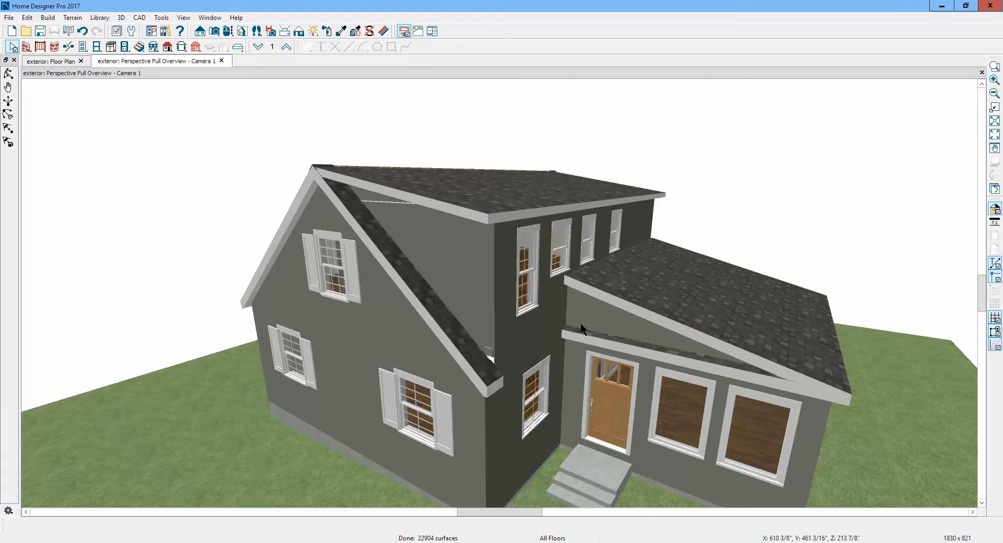
On floor 1, extend the rear roof plane's right eave strip to the addition's side wall, aligning its upper edge with the rear wall
{"action": "key", "text": "ctrl+Tab"}
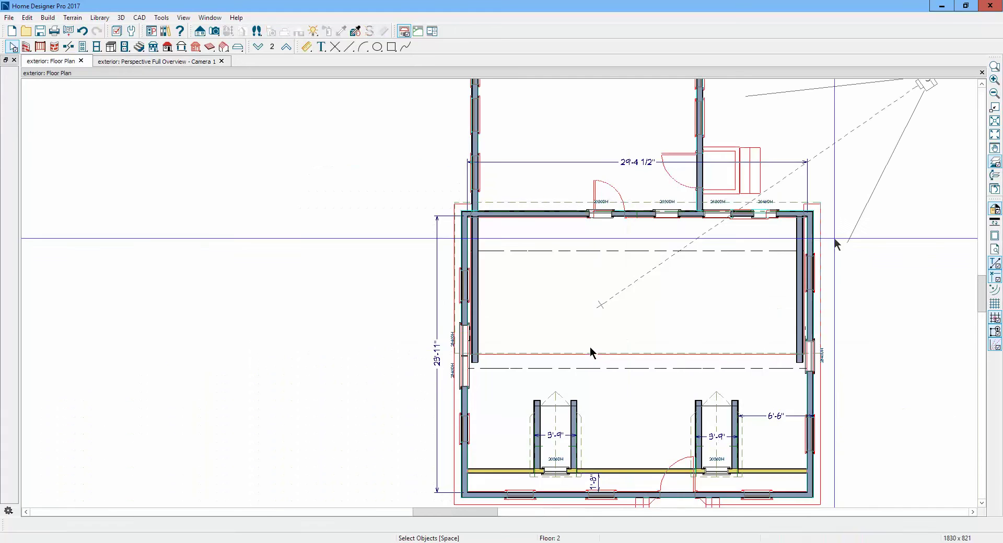
{"action": "scroll", "coordinate": [841, 206], "scroll_direction": "up", "scroll_amount": 1}
{"action": "scroll", "coordinate": [841, 195], "scroll_direction": "up", "scroll_amount": 1}
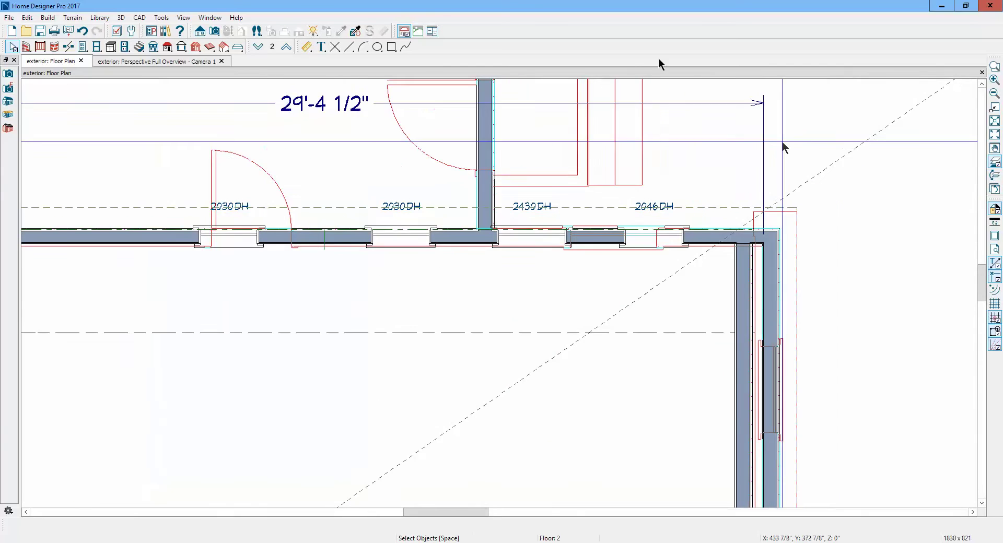
{"action": "left_click", "coordinate": [259, 47]}
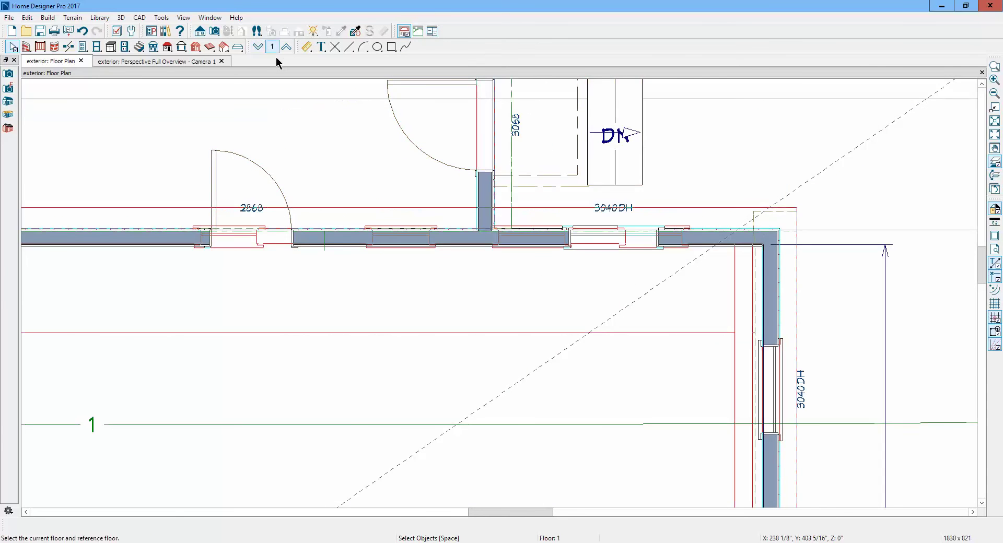
{"action": "left_click", "coordinate": [783, 211]}
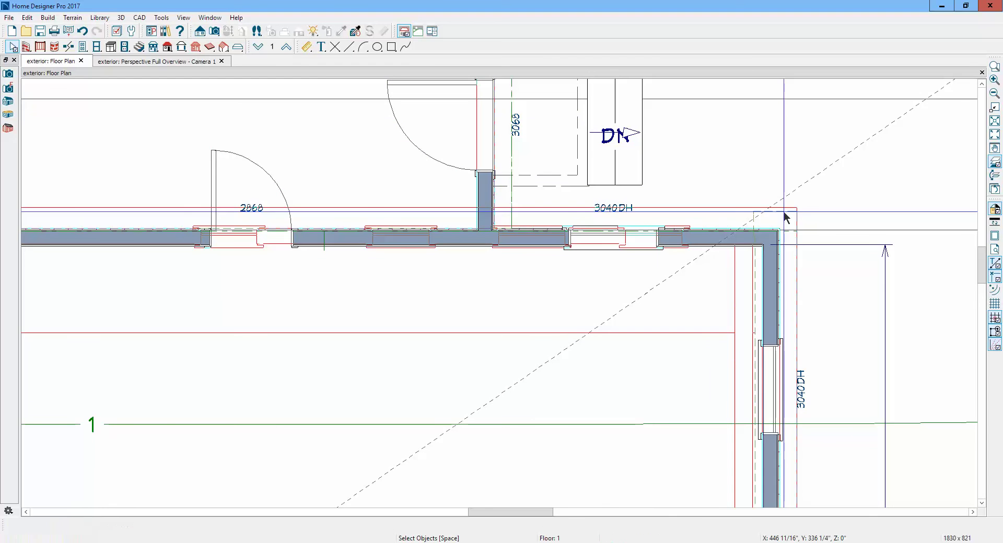
{"action": "left_click", "coordinate": [787, 210]}
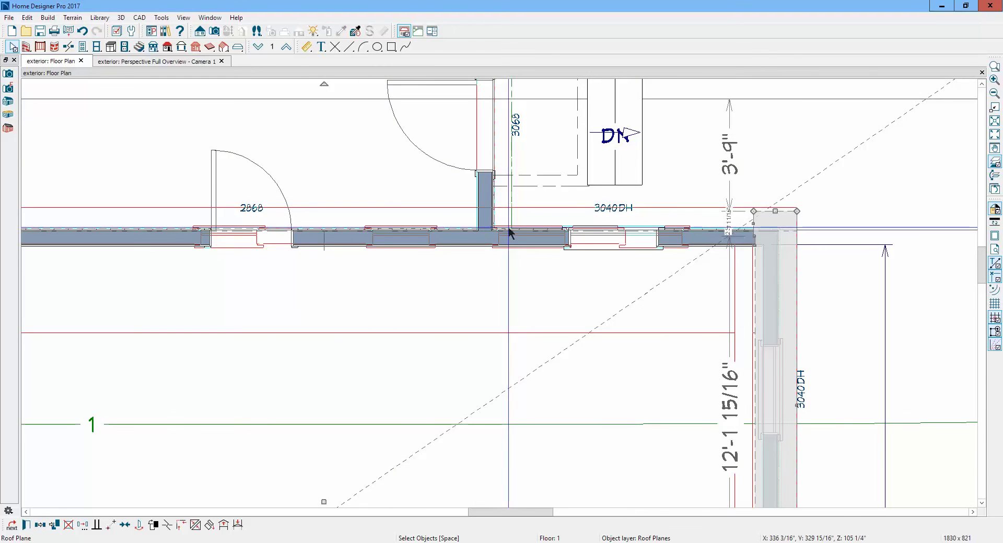
{"action": "left_click_drag", "start_coordinate": [761, 224], "coordinate": [495, 214]}
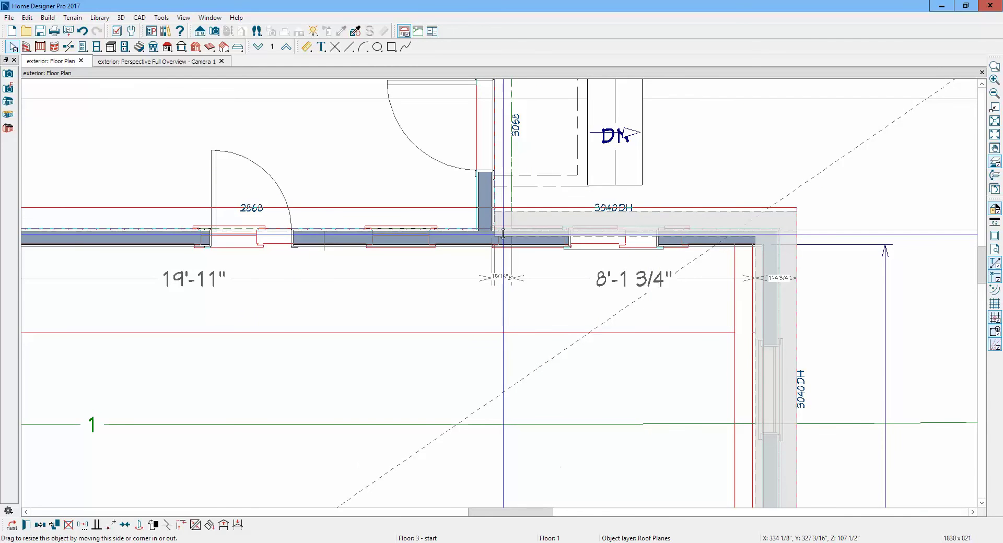
{"action": "left_click_drag", "start_coordinate": [502, 233], "coordinate": [501, 226]}
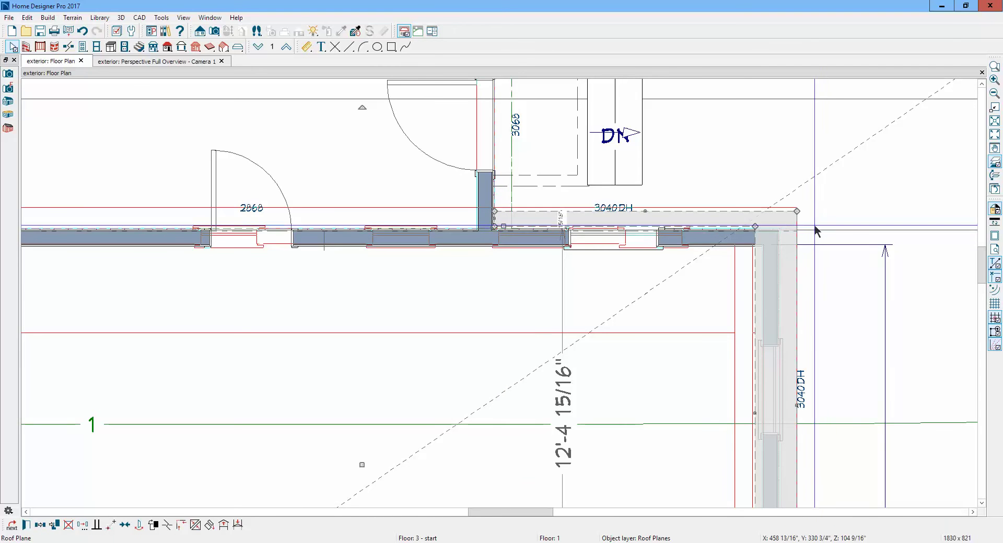
{"action": "key", "text": "ctrl+Tab"}
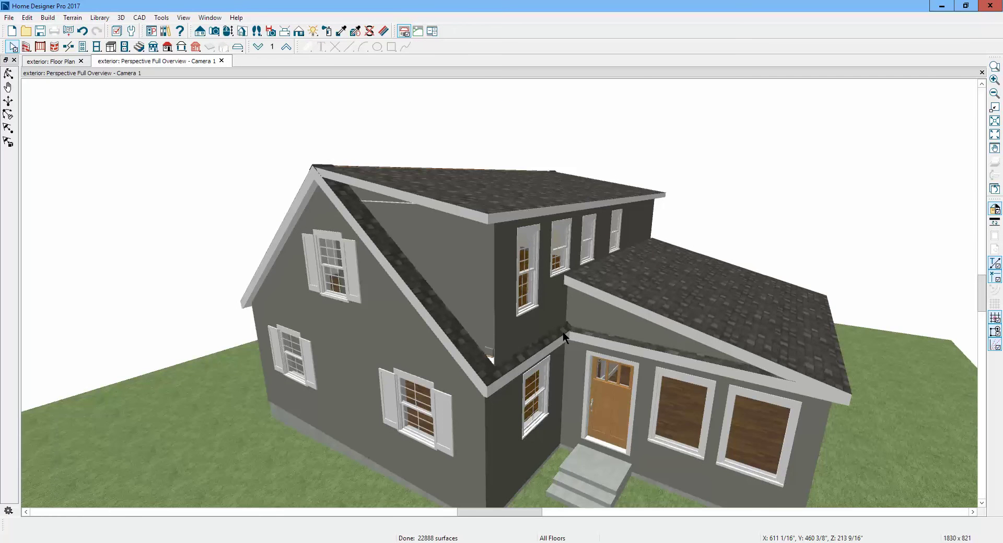
Check the left rear corner of the main roof plane against the dormer and addition walls in plan and 3D
{"action": "key", "text": "ctrl+Tab"}
{"action": "scroll", "coordinate": [681, 257], "scroll_direction": "down", "scroll_amount": 3}
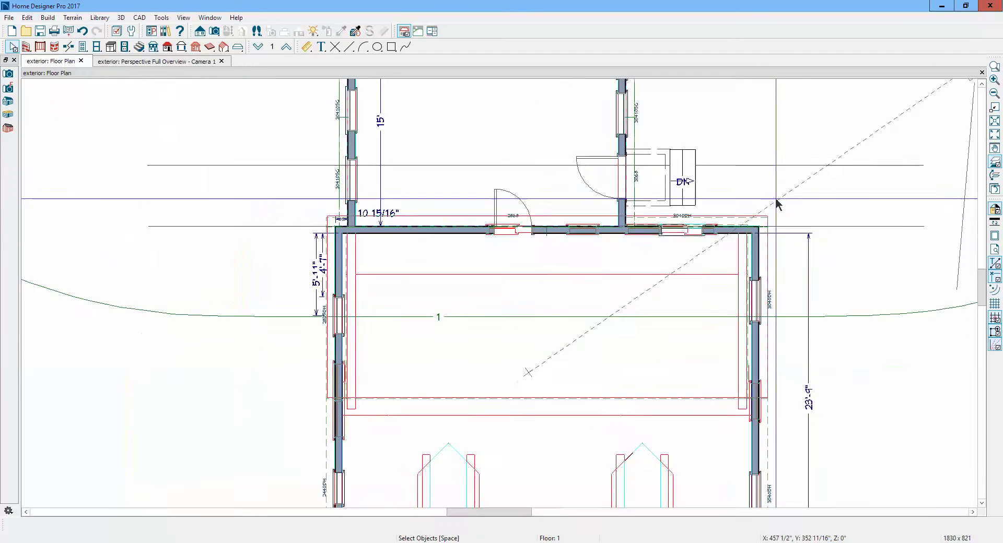
{"action": "scroll", "coordinate": [410, 215], "scroll_direction": "up", "scroll_amount": 5}
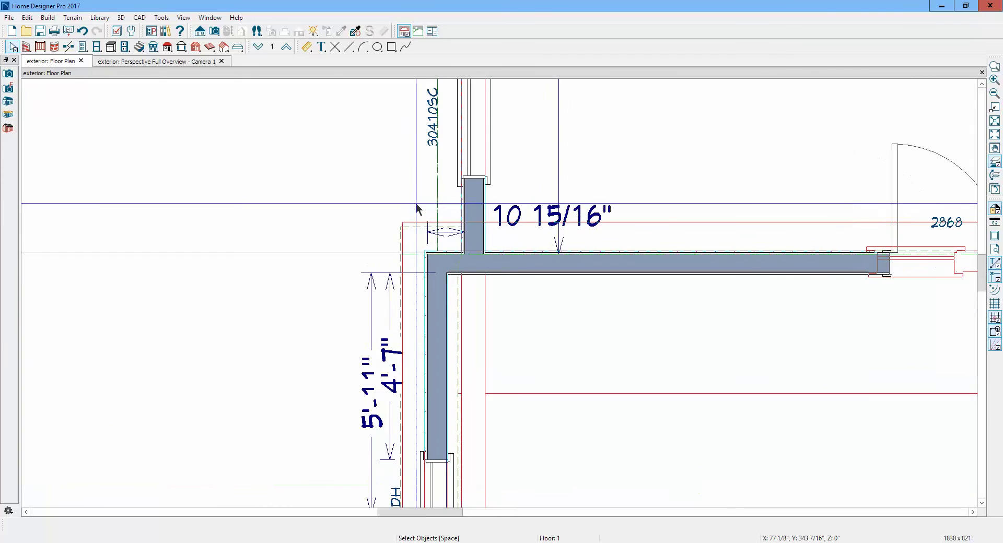
{"action": "scroll", "coordinate": [425, 211], "scroll_direction": "up", "scroll_amount": 2}
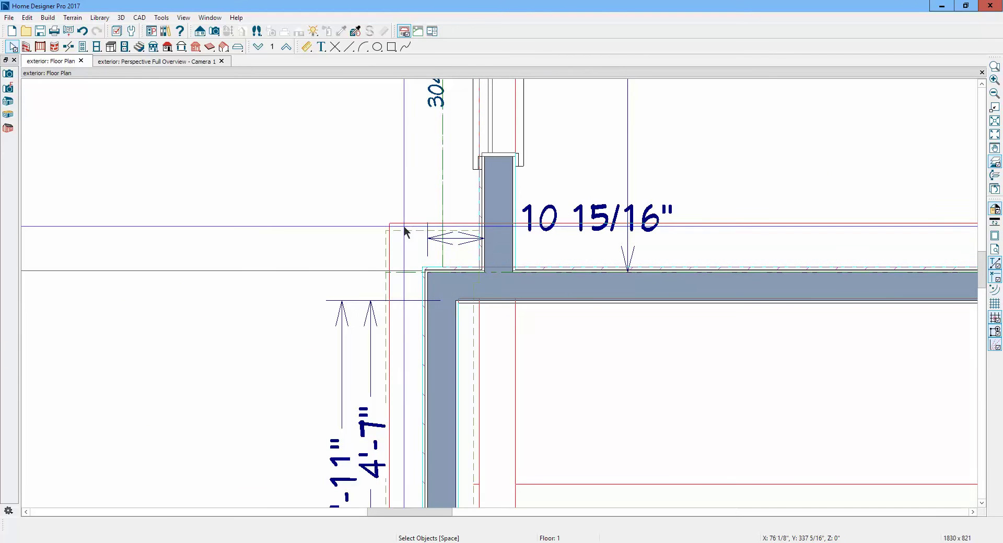
{"action": "left_click", "coordinate": [408, 231]}
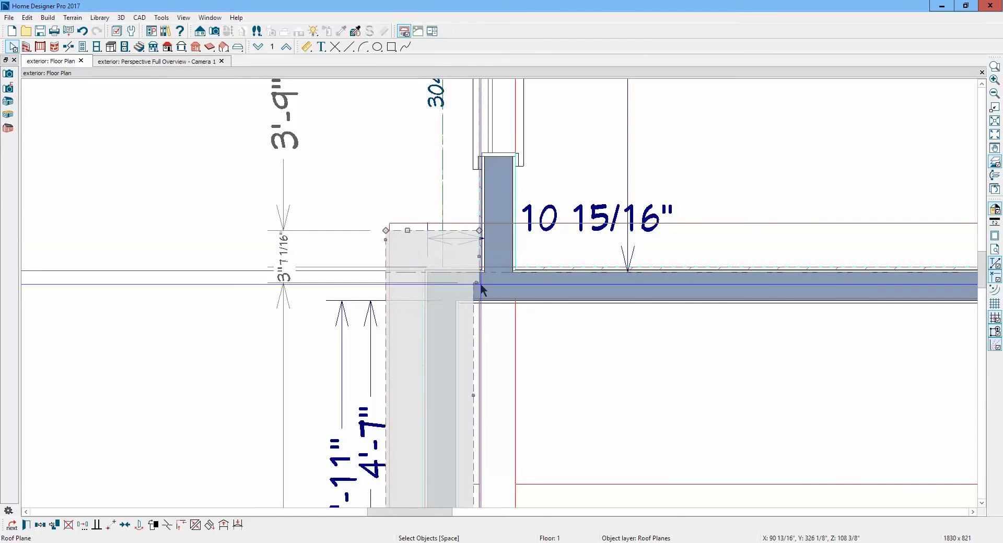
{"action": "key", "text": "ctrl+Tab"}
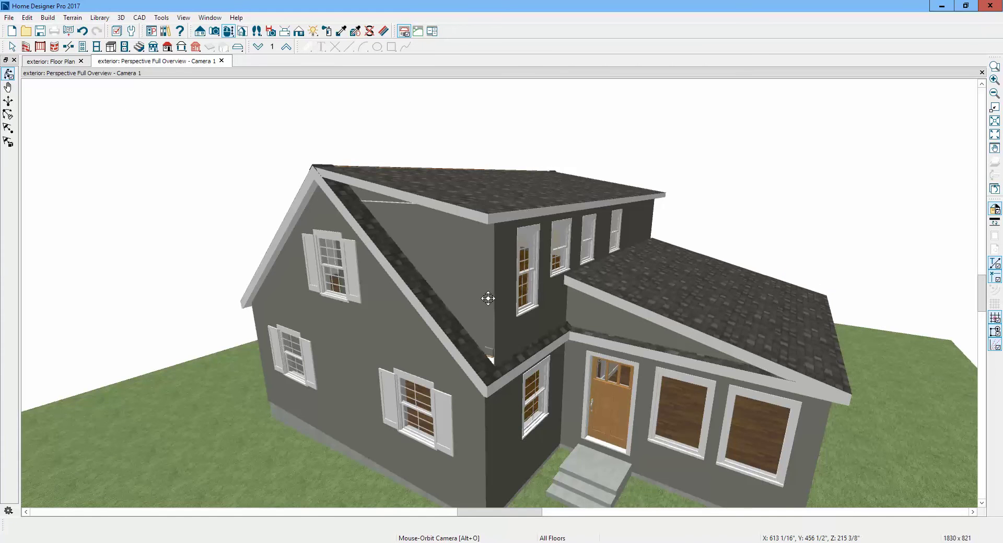
{"action": "left_click_drag", "start_coordinate": [488, 298], "coordinate": [565, 228]}
{"action": "key", "text": "ctrl+Tab"}
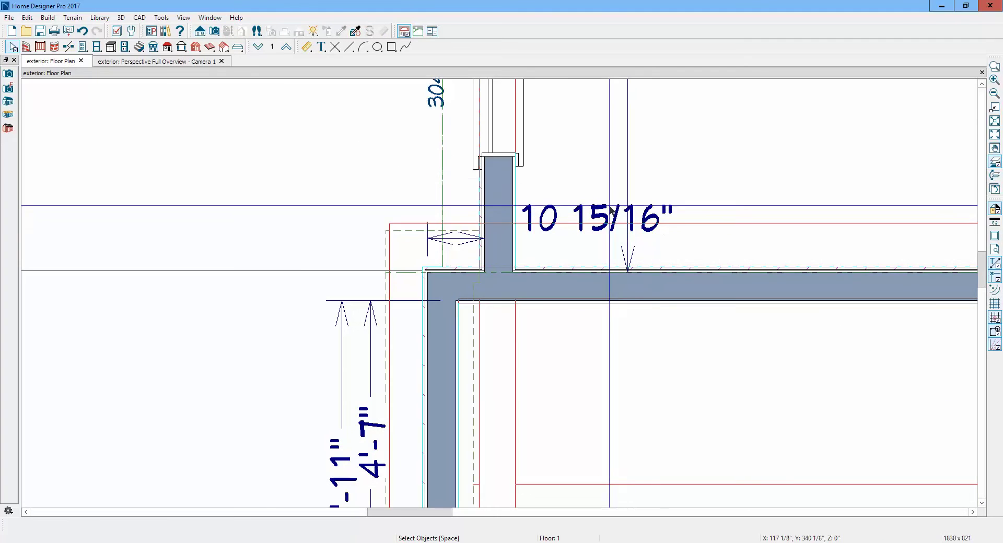
Turn off the ceiling over the master bedroom on floor 2 in its structure settings
{"action": "scroll", "coordinate": [361, 94], "scroll_direction": "down", "scroll_amount": 8}
{"action": "scroll", "coordinate": [361, 100], "scroll_direction": "down", "scroll_amount": 3}
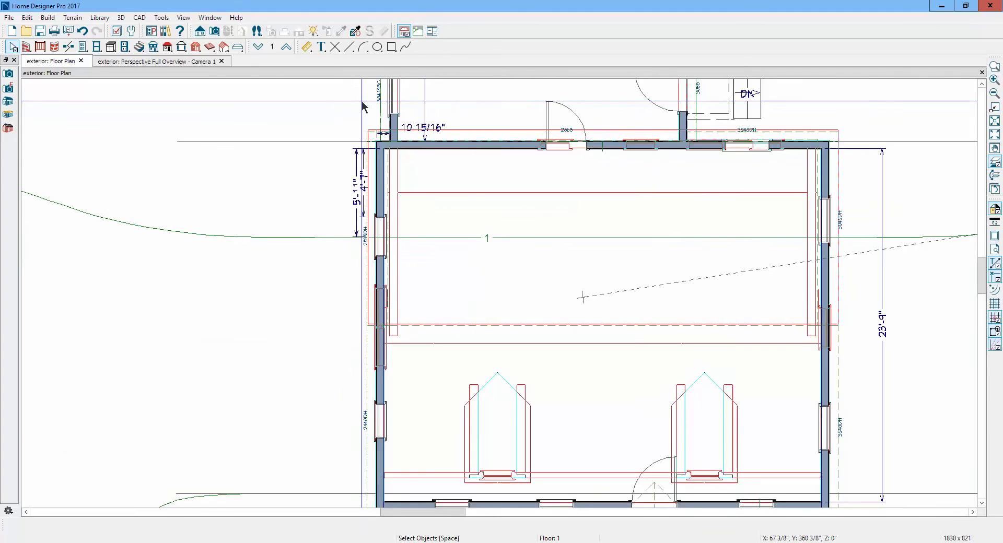
{"action": "left_click", "coordinate": [290, 47]}
{"action": "right_click", "coordinate": [471, 242]}
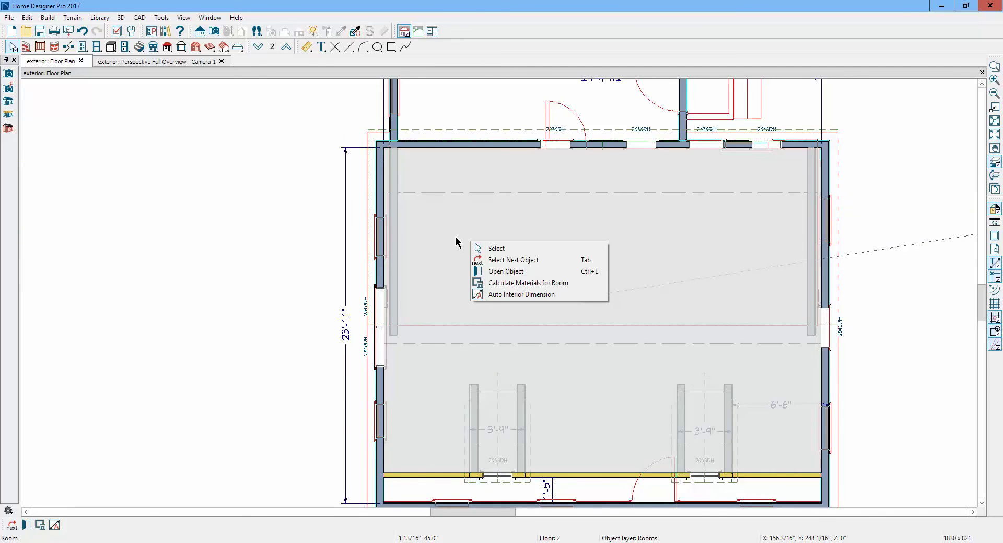
{"action": "left_click", "coordinate": [500, 272]}
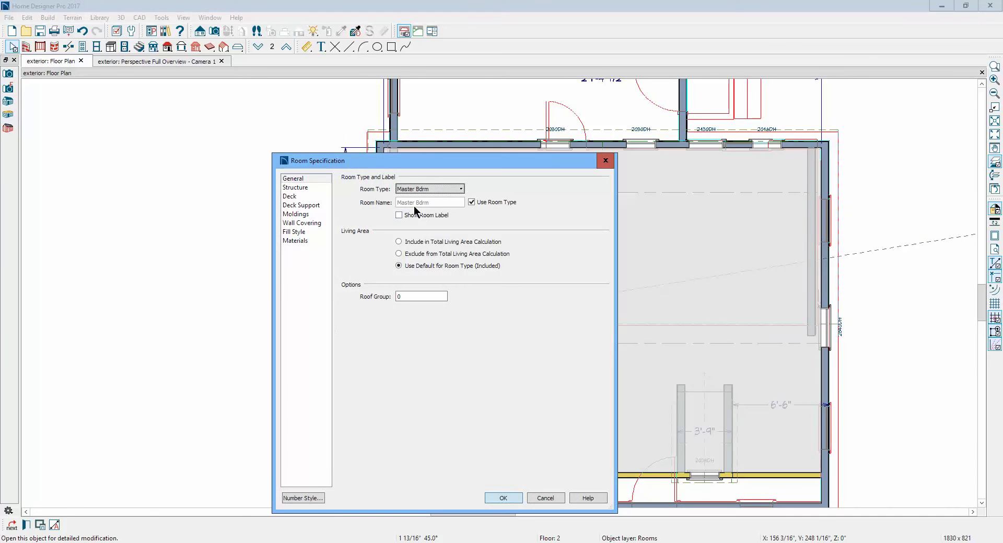
{"action": "left_click", "coordinate": [311, 189]}
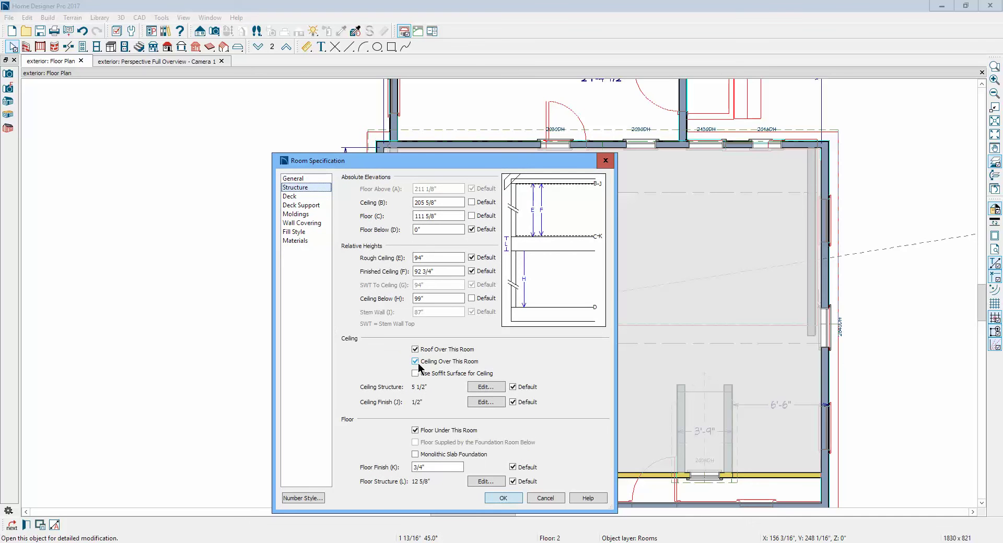
{"action": "left_click", "coordinate": [509, 502]}
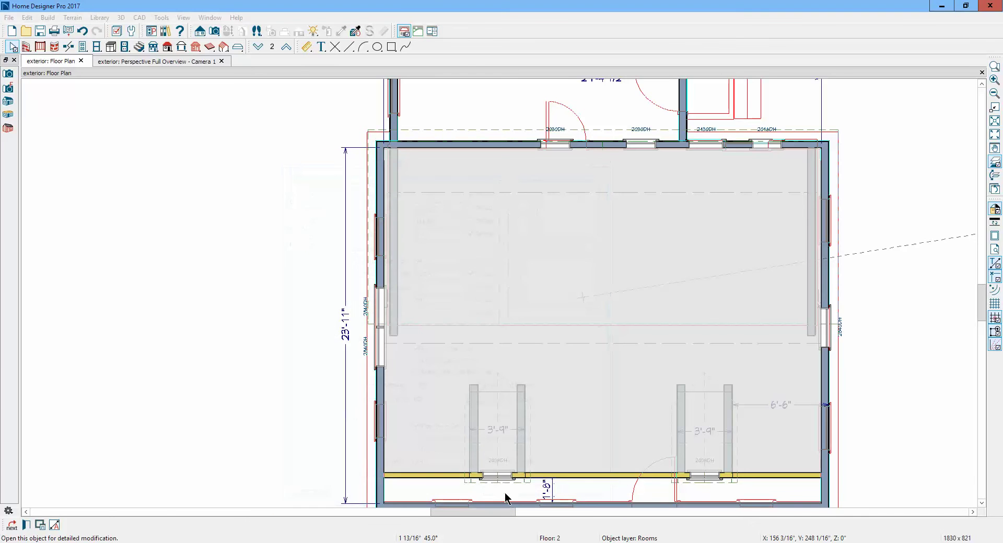
Override the floor default moldings for the master bedroom and delete its CA-54 base molding profile
{"action": "key", "text": "ctrl+Tab"}
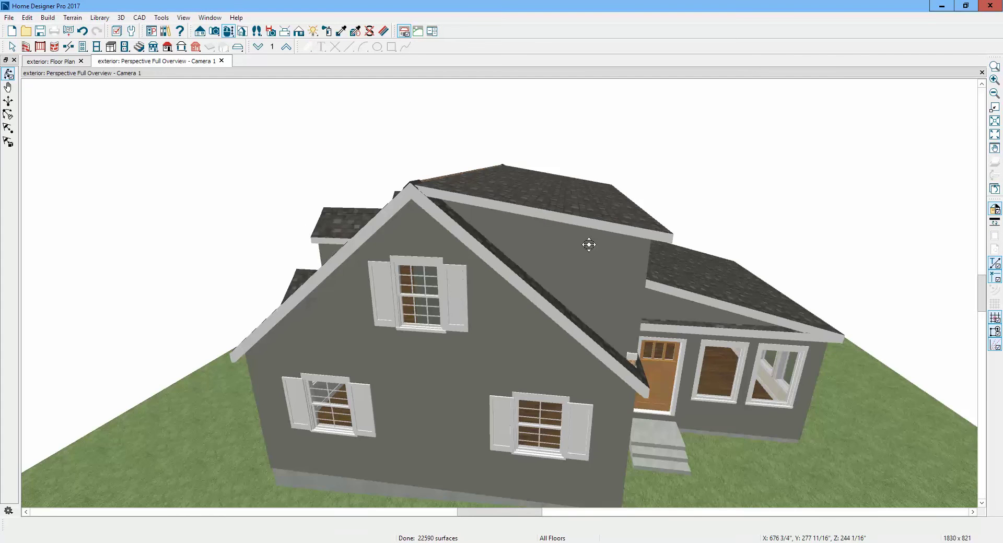
{"action": "left_click_drag", "start_coordinate": [602, 320], "coordinate": [500, 331]}
{"action": "scroll", "coordinate": [387, 331], "scroll_direction": "up", "scroll_amount": 5}
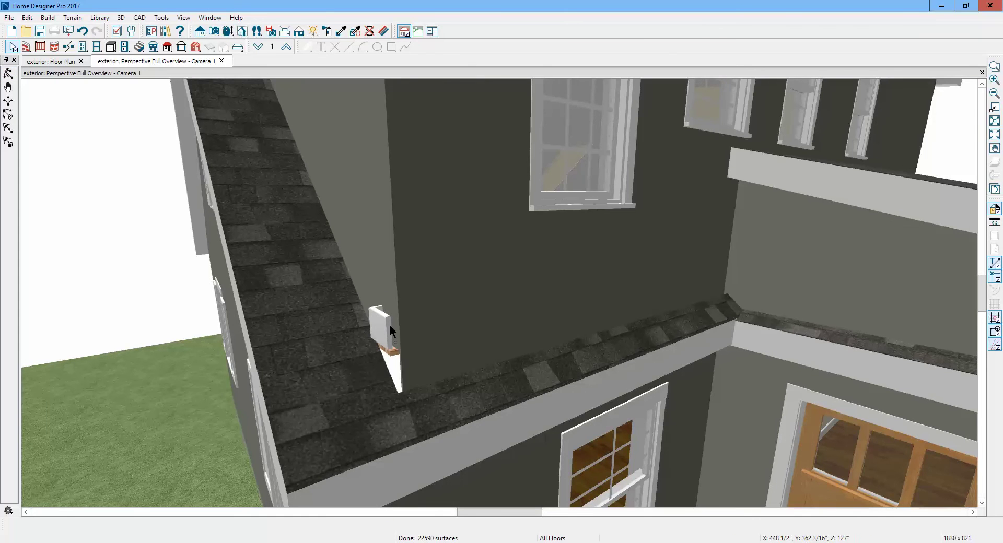
{"action": "left_click", "coordinate": [378, 325]}
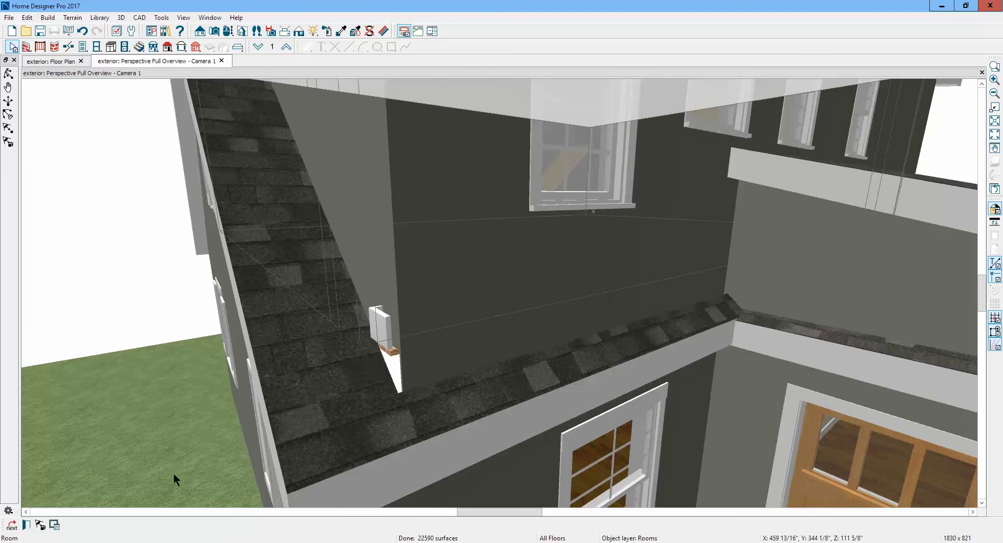
{"action": "left_click", "coordinate": [27, 525]}
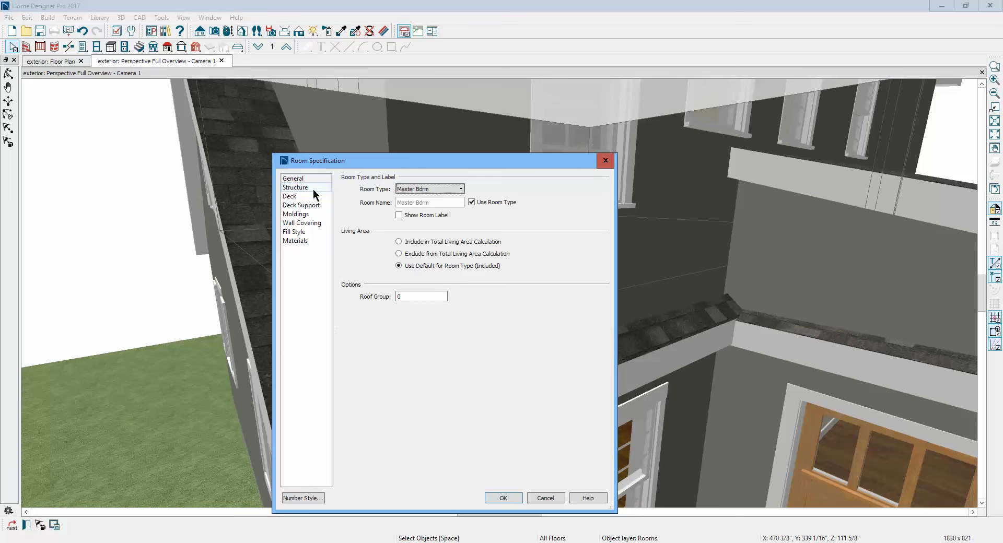
{"action": "left_click", "coordinate": [302, 215]}
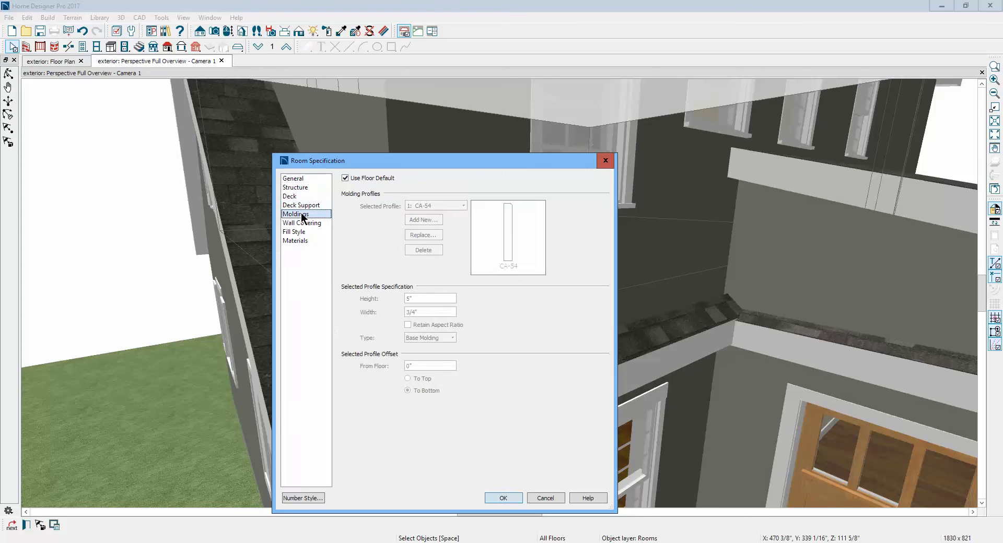
{"action": "left_click", "coordinate": [345, 179]}
{"action": "left_click", "coordinate": [416, 251]}
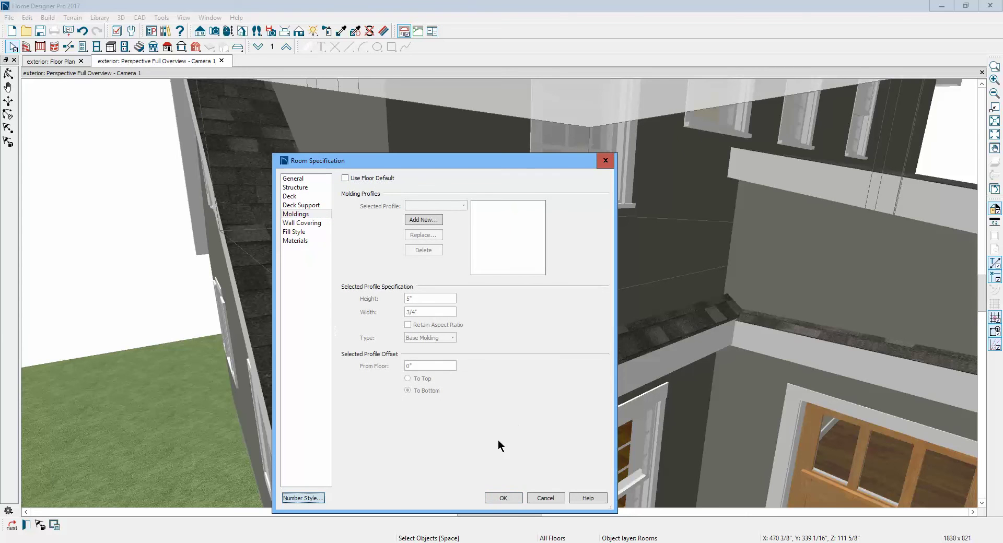
{"action": "left_click", "coordinate": [503, 498]}
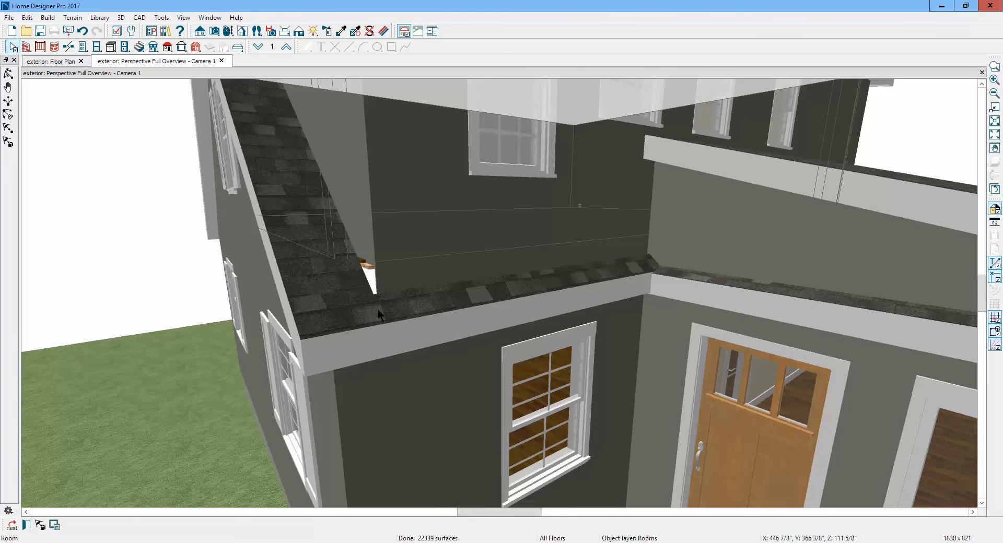
Examine the gap where the dormer's side and rear walls meet the main roof, viewing it from the gable side
{"action": "left_click", "coordinate": [367, 237]}
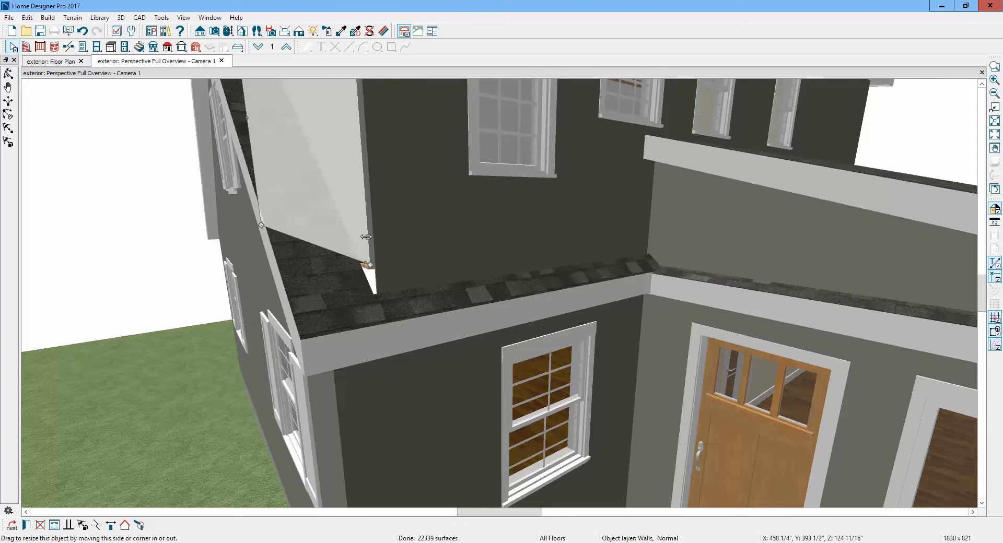
{"action": "left_click", "coordinate": [381, 278]}
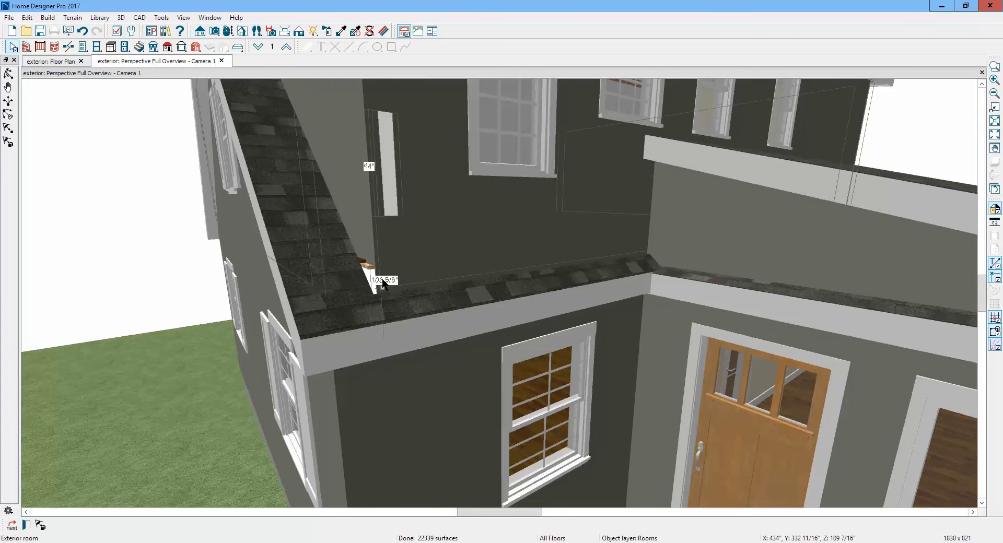
{"action": "left_click", "coordinate": [378, 255]}
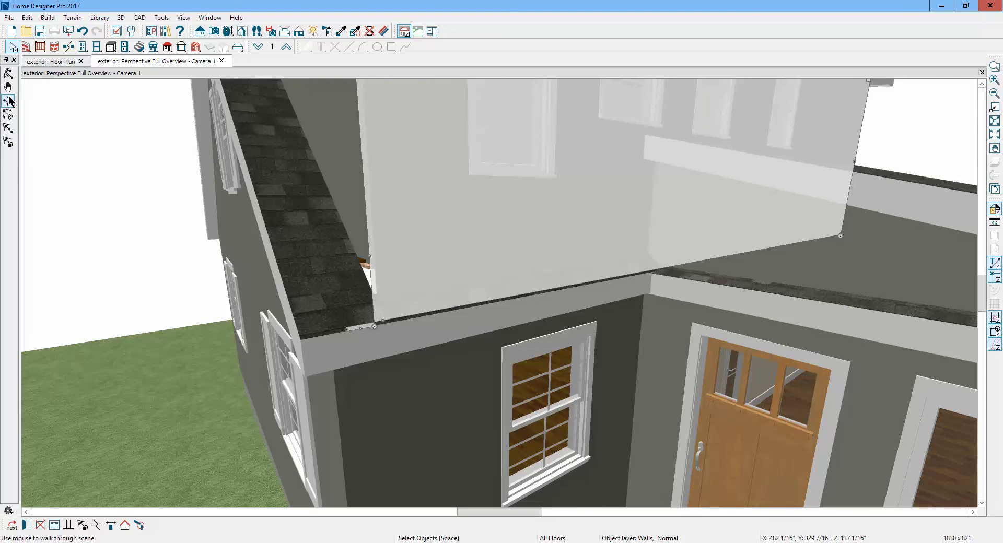
{"action": "left_click", "coordinate": [152, 190]}
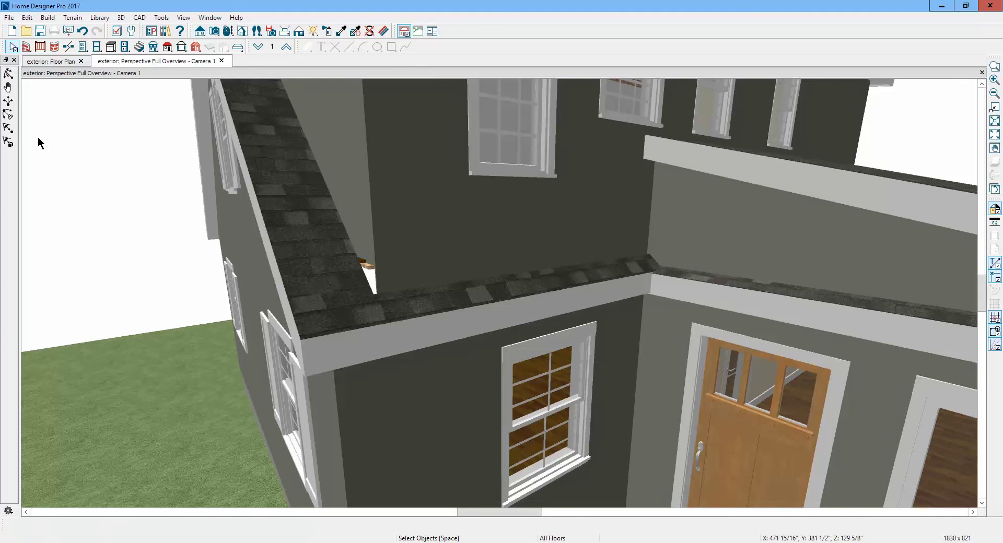
{"action": "left_click", "coordinate": [10, 76]}
{"action": "left_click_drag", "start_coordinate": [100, 180], "coordinate": [134, 192]}
{"action": "key", "text": "space"}
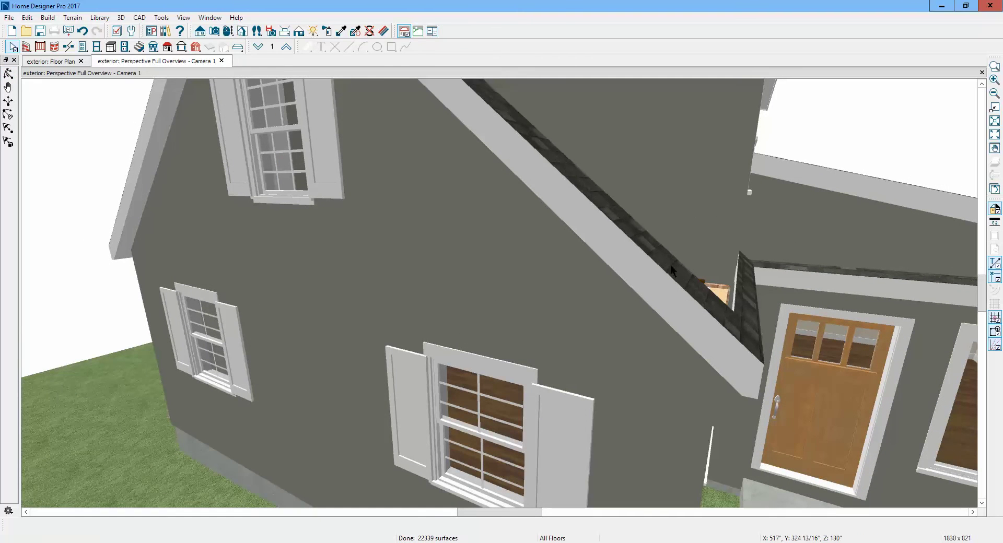
Add a break near the outer end of the dormer side wall's lower edge and pull the outer corner down to the roof
{"action": "left_click", "coordinate": [720, 235]}
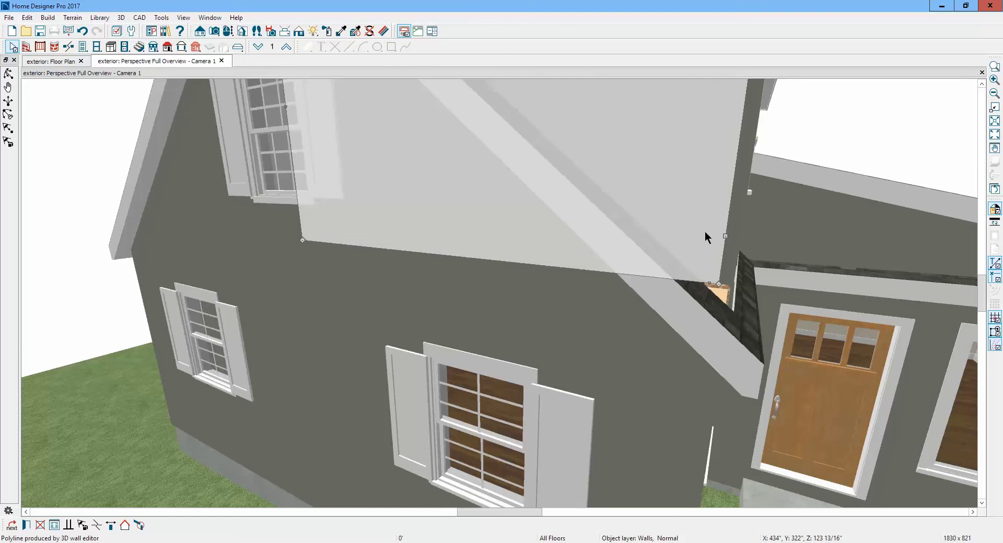
{"action": "left_click", "coordinate": [700, 227]}
{"action": "left_click", "coordinate": [699, 227]}
{"action": "left_click", "coordinate": [96, 526]}
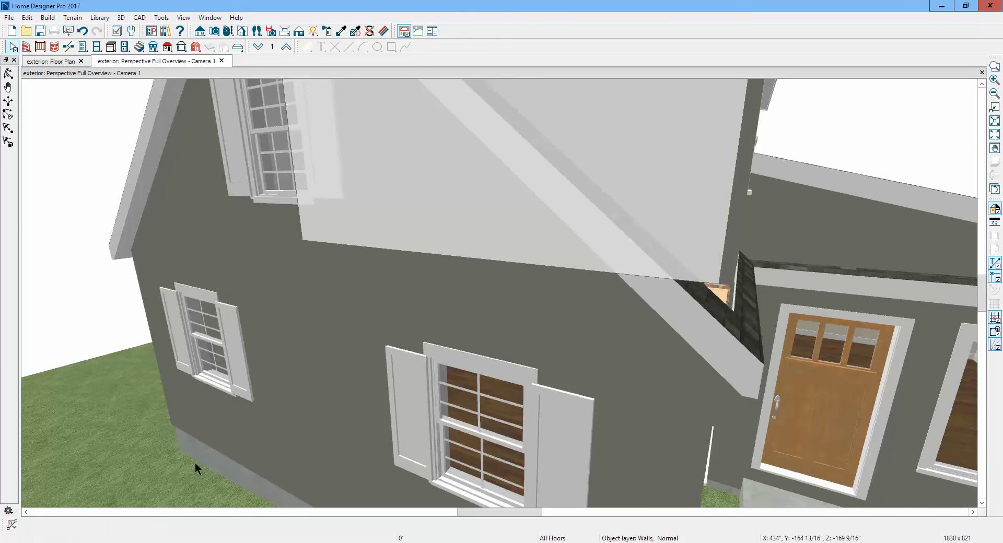
{"action": "scroll", "coordinate": [607, 347], "scroll_direction": "up", "scroll_amount": 3}
{"action": "scroll", "coordinate": [612, 321], "scroll_direction": "down", "scroll_amount": 3}
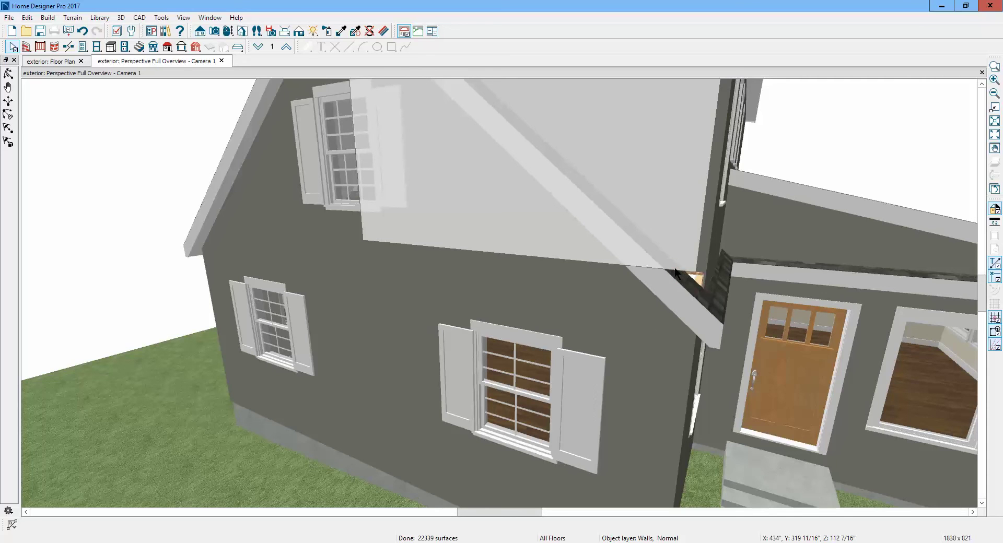
{"action": "left_click", "coordinate": [685, 298]}
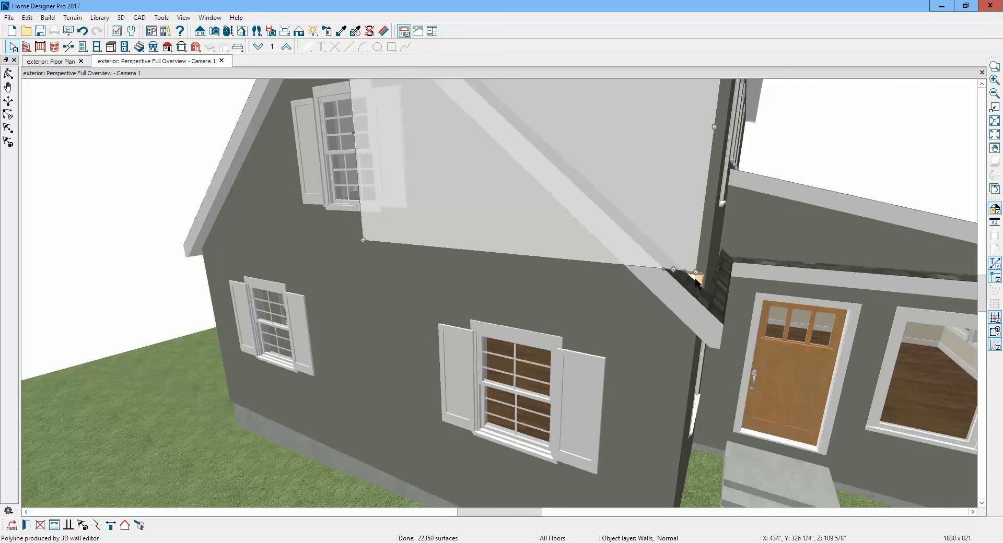
{"action": "left_click_drag", "start_coordinate": [696, 272], "coordinate": [710, 294]}
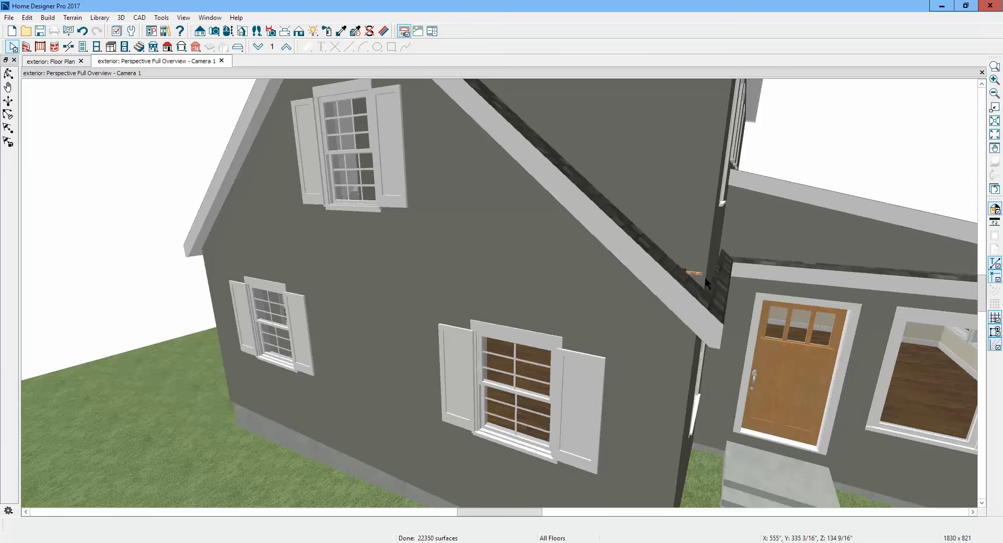
Inspect the patched dormer wall corner up close in 3D and close the Camera 1 overview
{"action": "scroll", "coordinate": [694, 273], "scroll_direction": "up", "scroll_amount": 2}
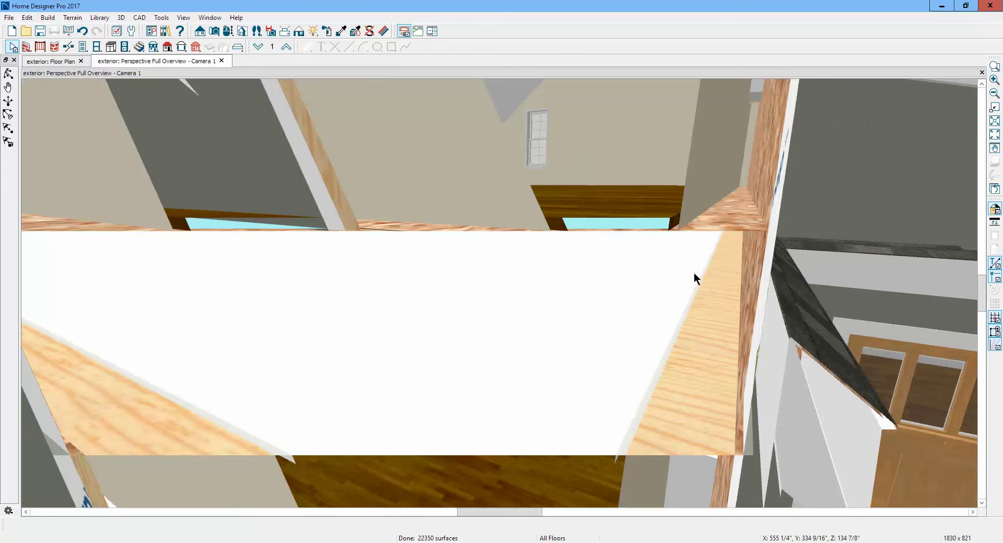
{"action": "scroll", "coordinate": [694, 273], "scroll_direction": "down", "scroll_amount": 1}
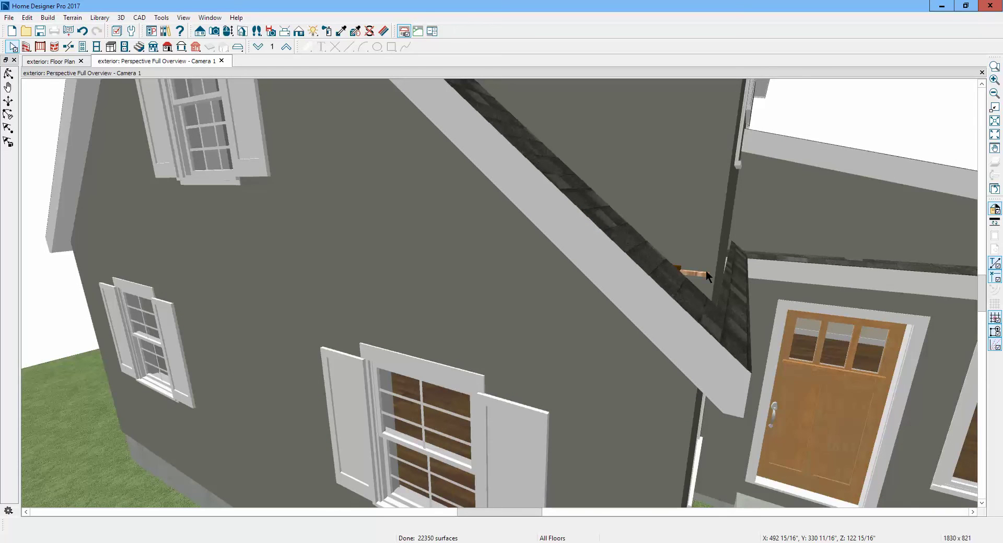
{"action": "scroll", "coordinate": [976, 101], "scroll_direction": "up", "scroll_amount": 1}
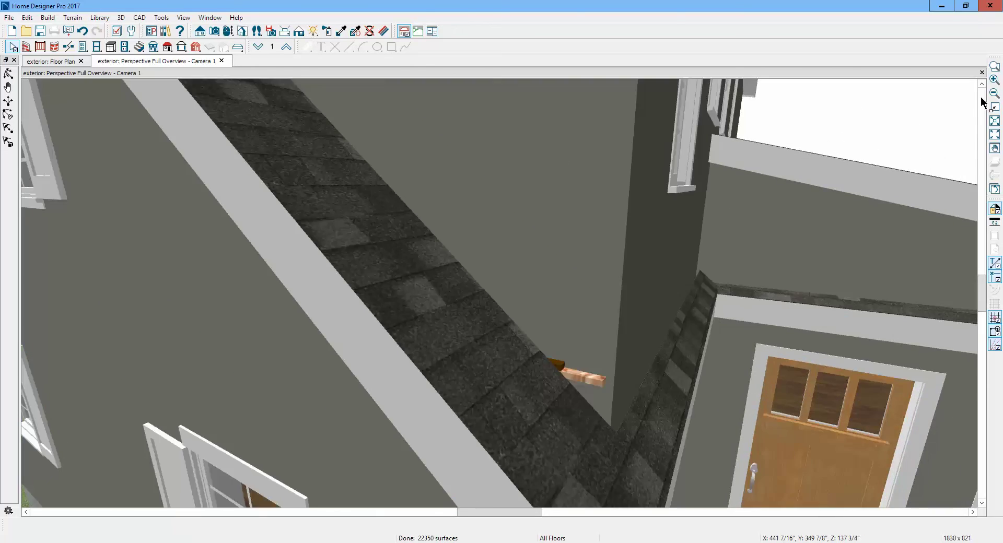
{"action": "left_click", "coordinate": [995, 122]}
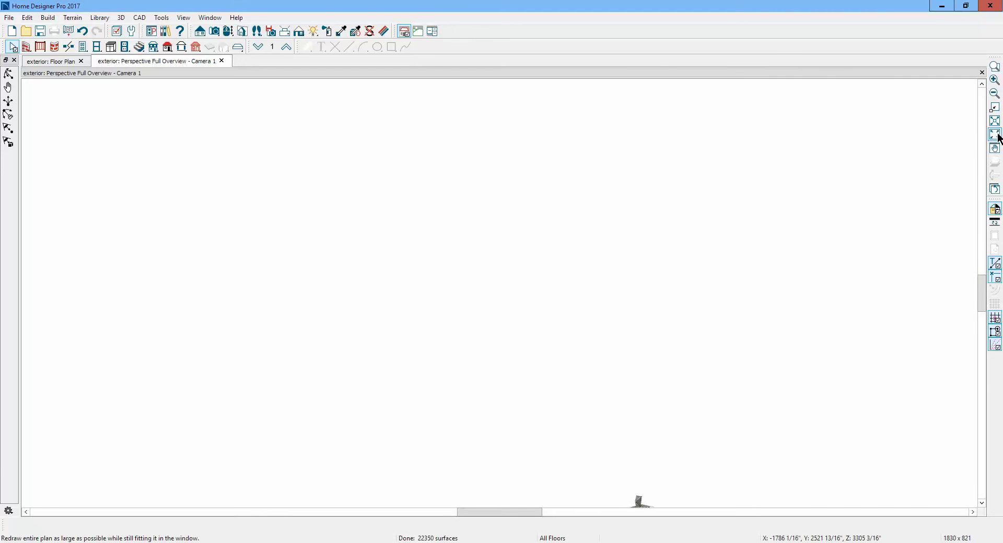
{"action": "left_click", "coordinate": [994, 136]}
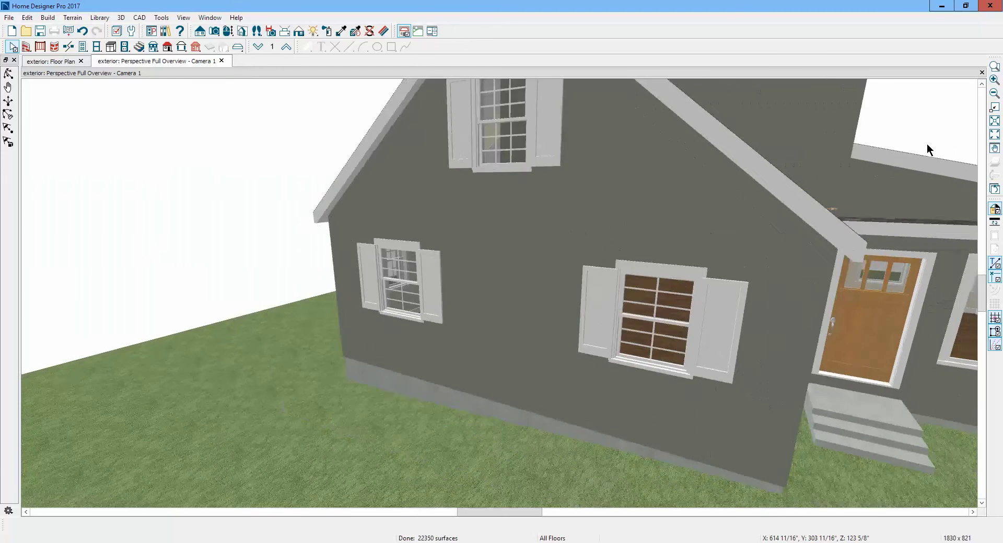
{"action": "scroll", "coordinate": [927, 144], "scroll_direction": "down", "scroll_amount": 2}
{"action": "left_click", "coordinate": [981, 73]}
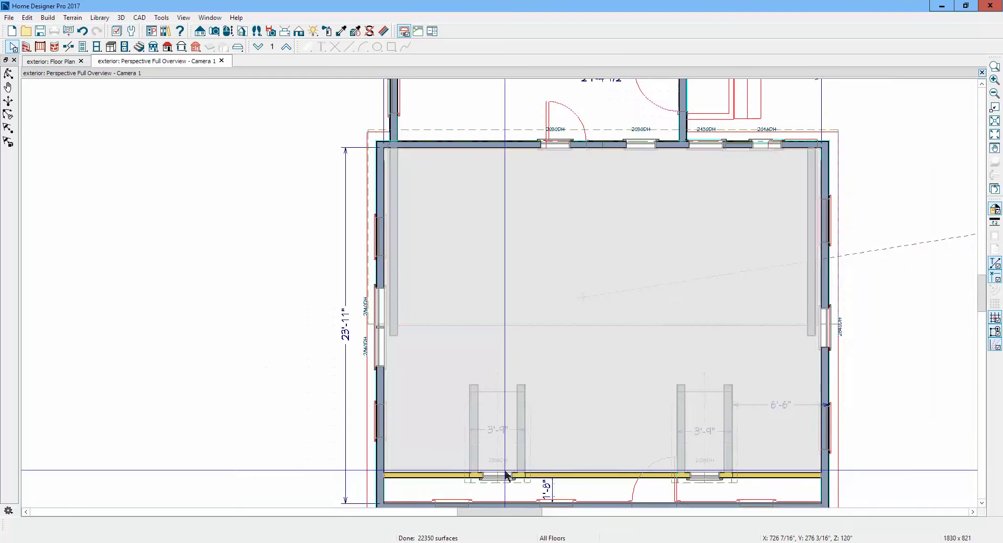
Turn off the reference floor display in the floor 2 plan and create a new full perspective overview
{"action": "scroll", "coordinate": [852, 188], "scroll_direction": "down", "scroll_amount": 2}
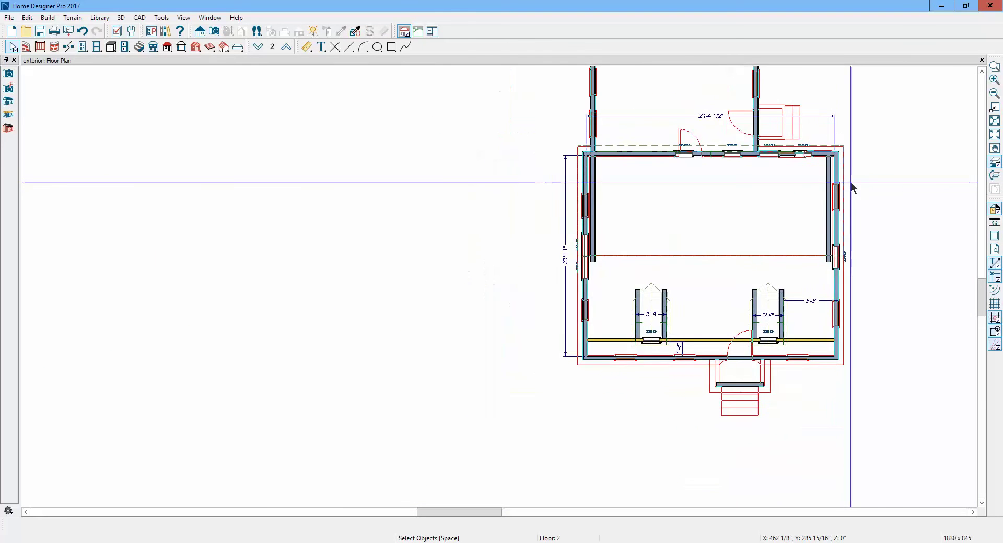
{"action": "left_click", "coordinate": [994, 163]}
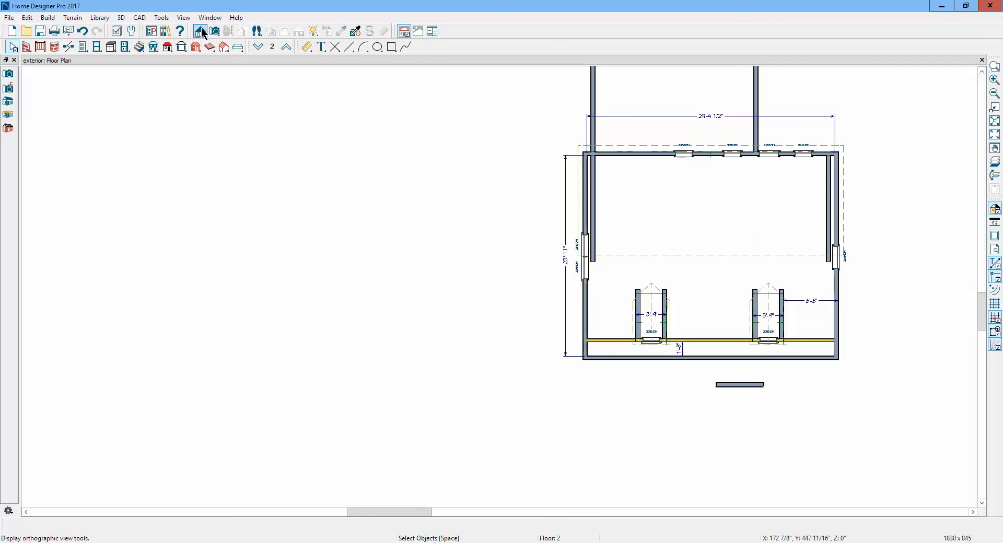
{"action": "left_click", "coordinate": [203, 33]}
{"action": "left_click", "coordinate": [214, 33]}
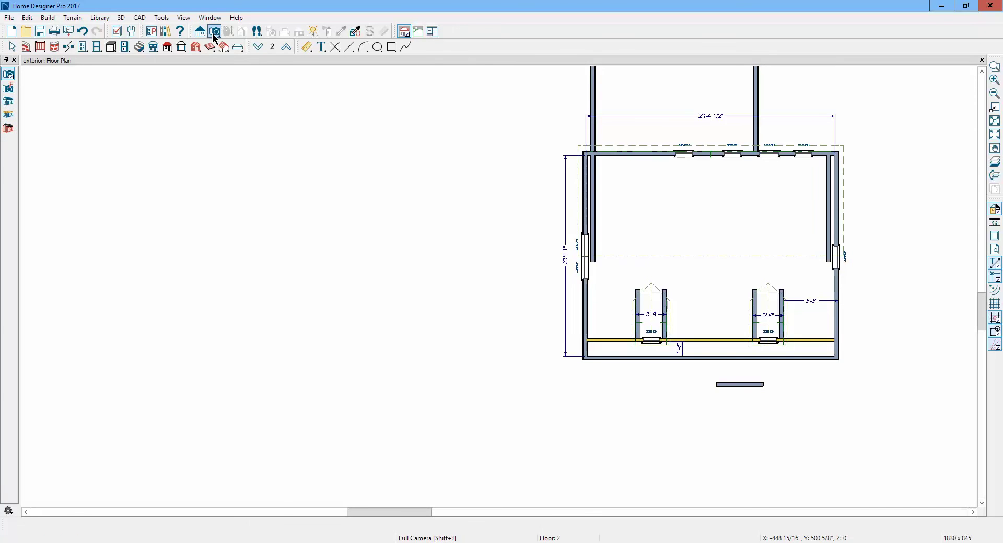
{"action": "left_click", "coordinate": [13, 102]}
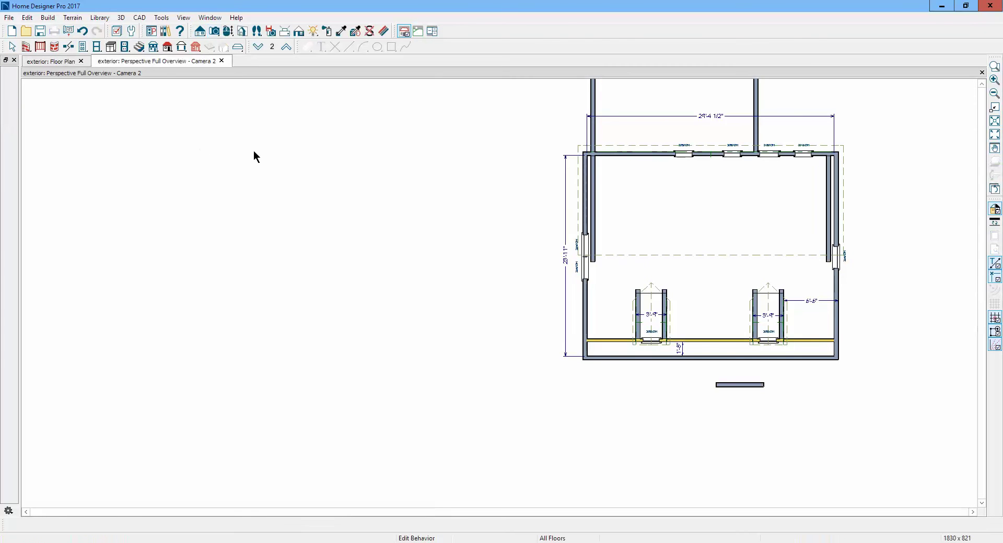
Check the finished rear addition, shed dormer and main roof from both rear corners in the new overview
{"action": "left_click_drag", "start_coordinate": [544, 292], "coordinate": [331, 259]}
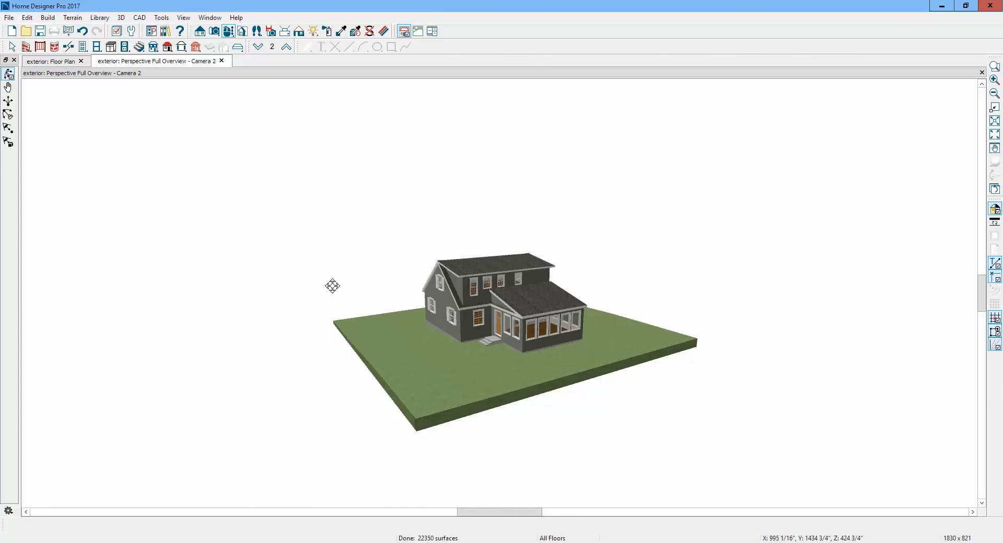
{"action": "scroll", "coordinate": [441, 316], "scroll_direction": "up", "scroll_amount": 3}
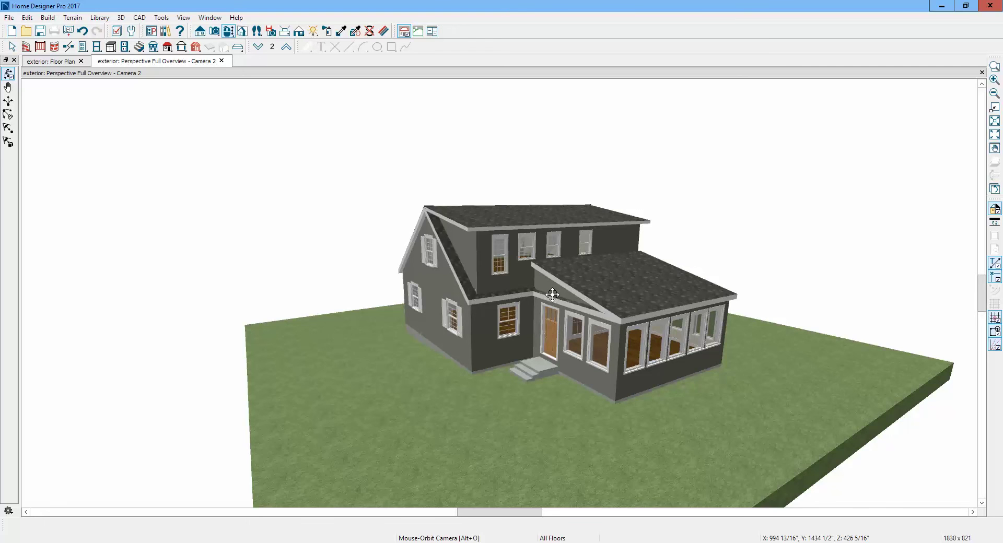
{"action": "left_click_drag", "start_coordinate": [649, 286], "coordinate": [492, 283]}
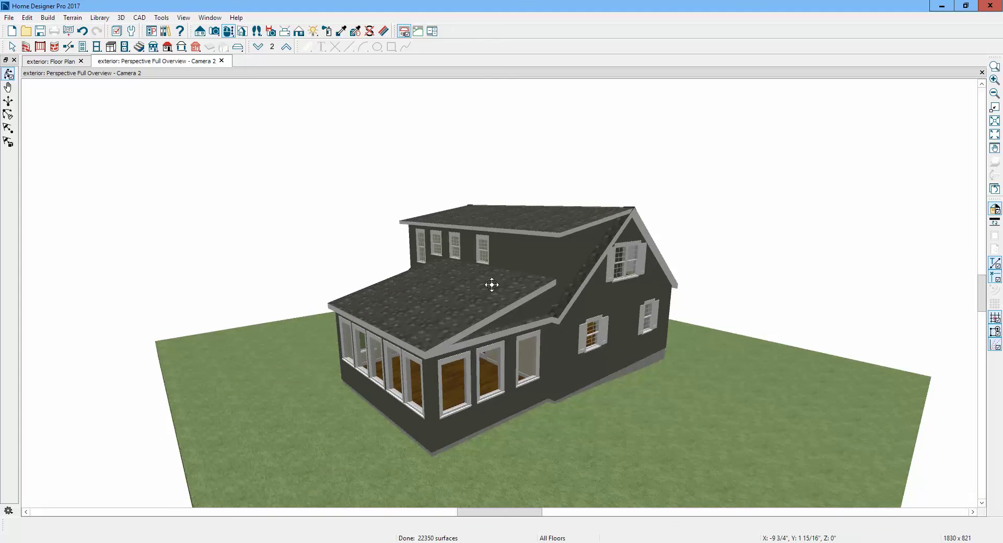